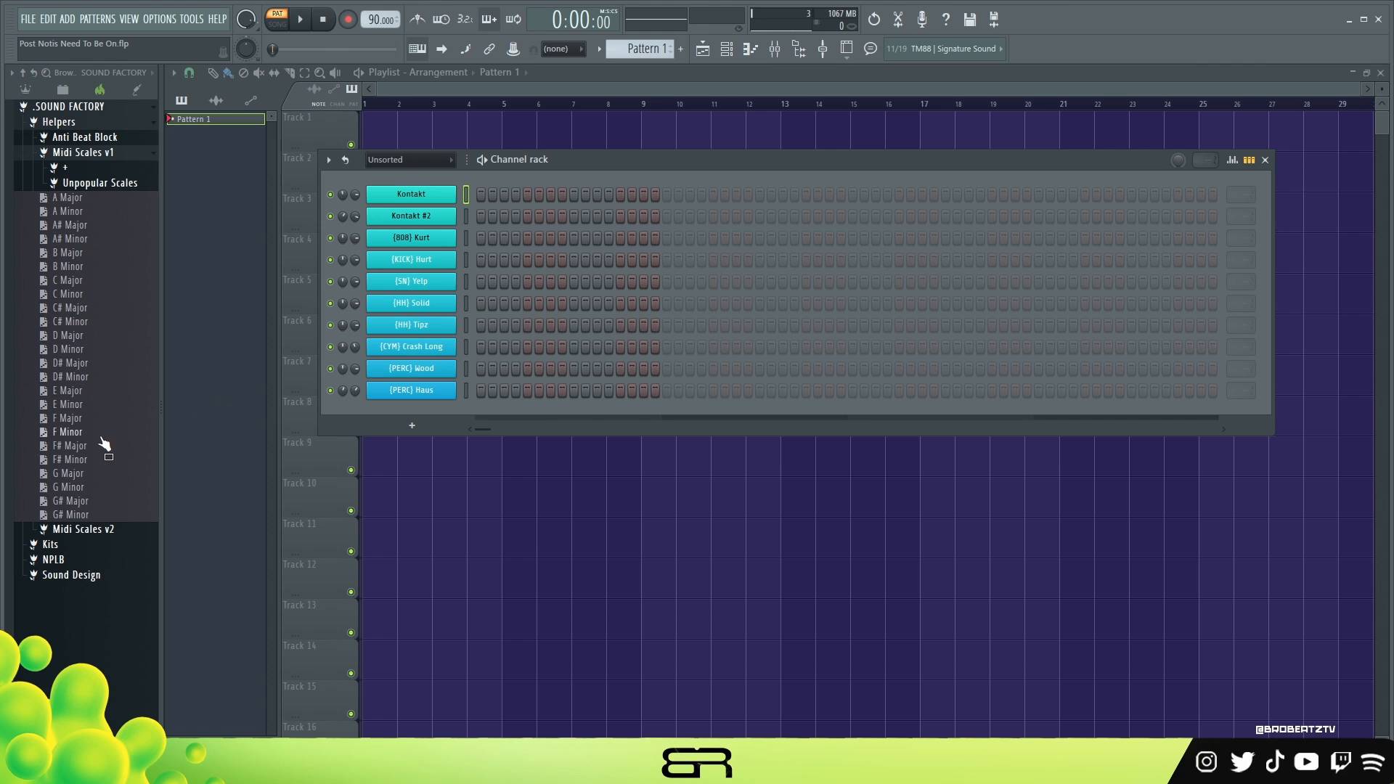
Step: Load the E Major scale from Midi Scales v1 as a new channel and set the tempo to 88 BPM
drag(65, 392, 407, 177)
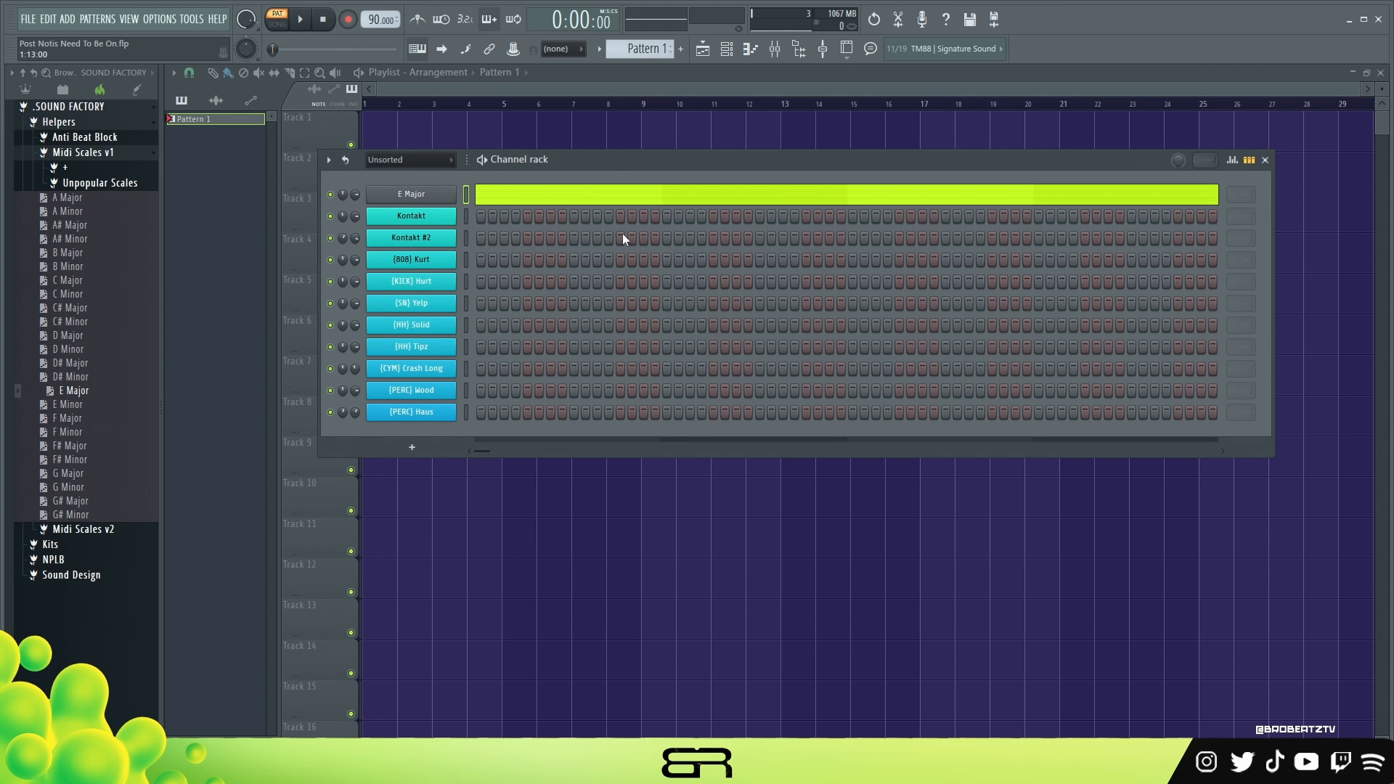
scroll(379, 19, down, 2)
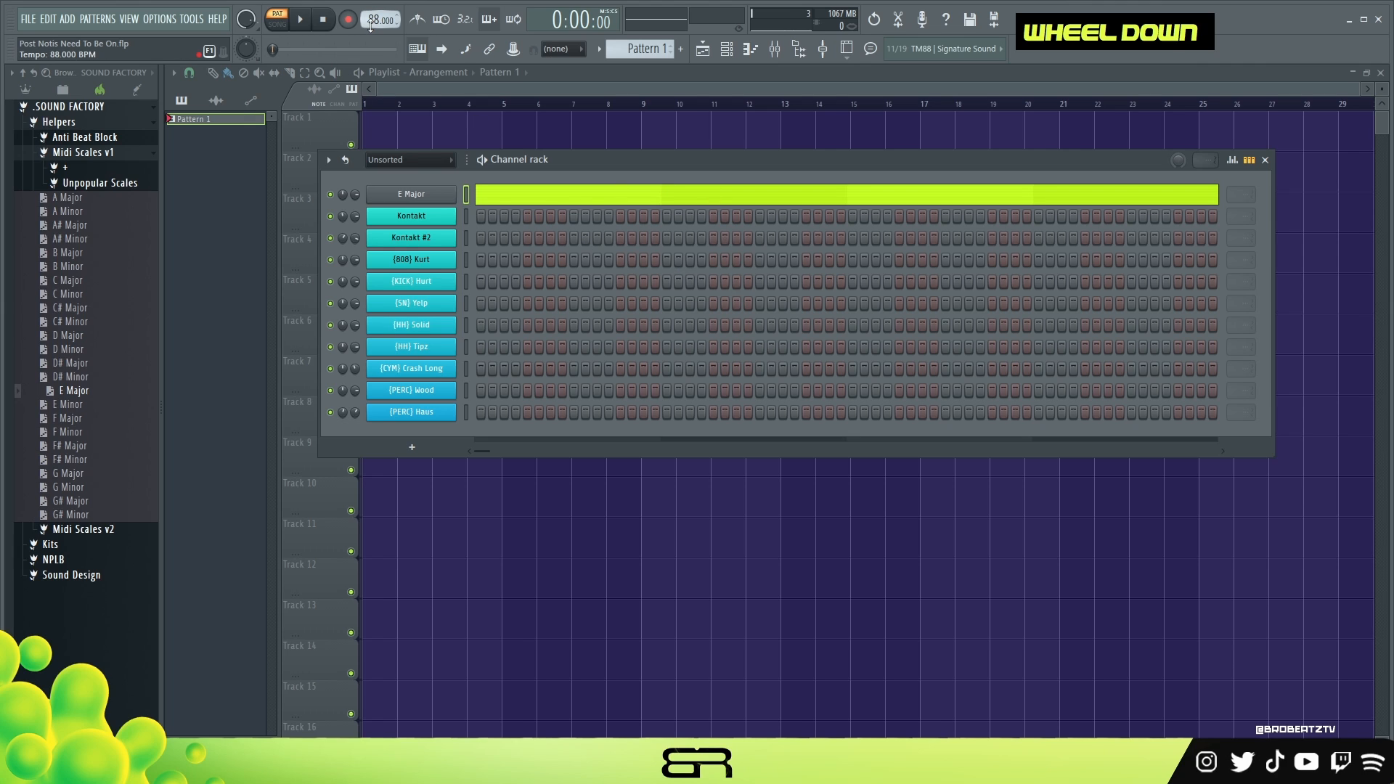
scroll(379, 20, up, 1)
scroll(379, 20, down, 1)
scroll(370, 20, up, 2)
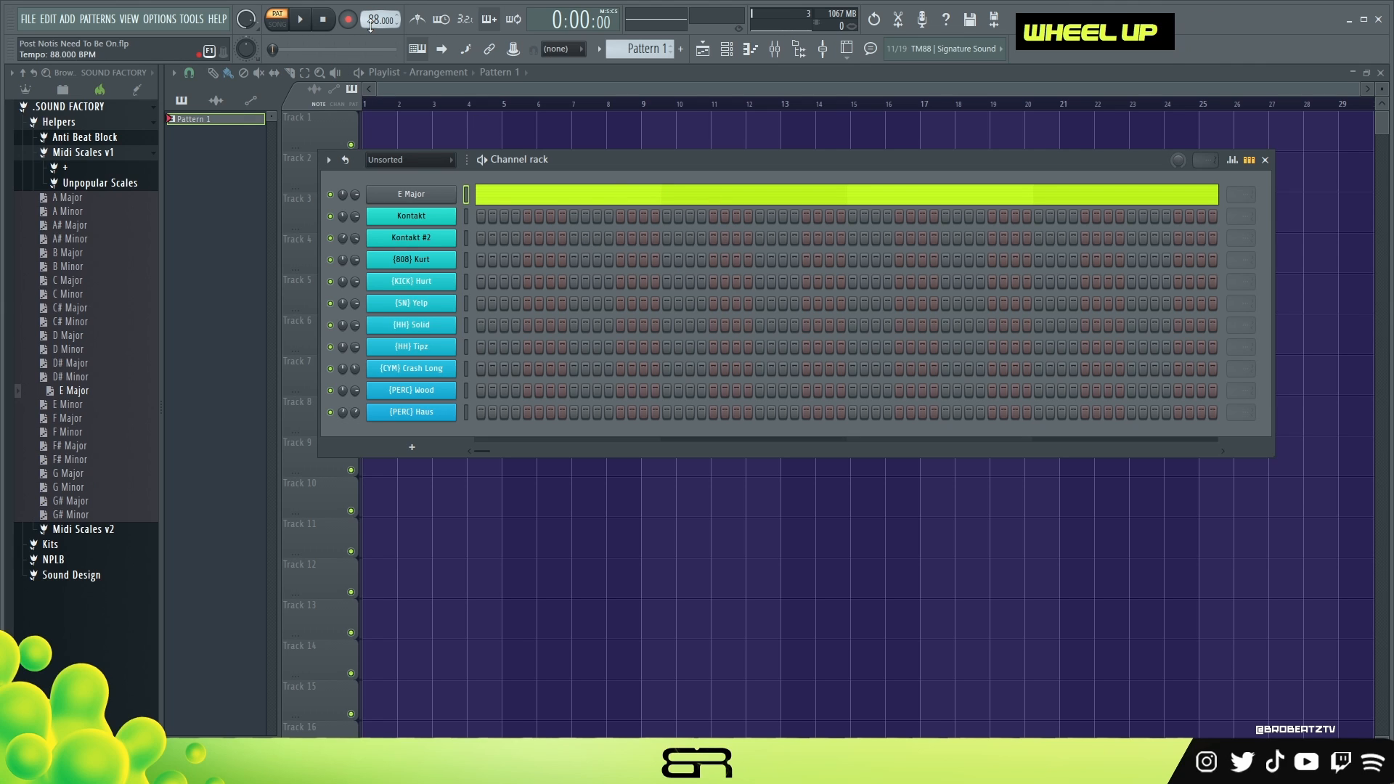
mouse_move(709, 164)
mouse_down()
mouse_move(725, 171)
mouse_move(729, 148)
mouse_up()
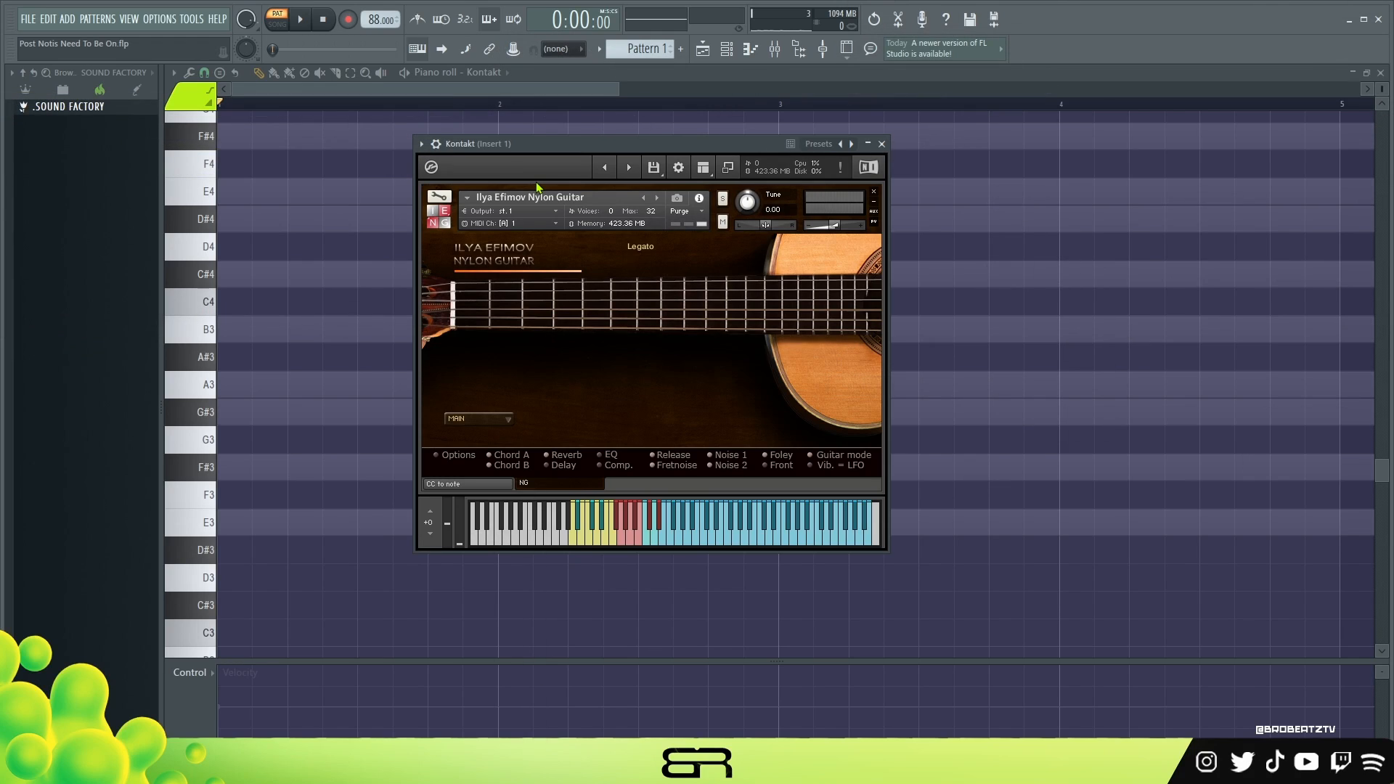
Step: Audition a few notes of the Ilya Efimov Nylon Guitar in Kontakt and close its window
drag(494, 145, 534, 133)
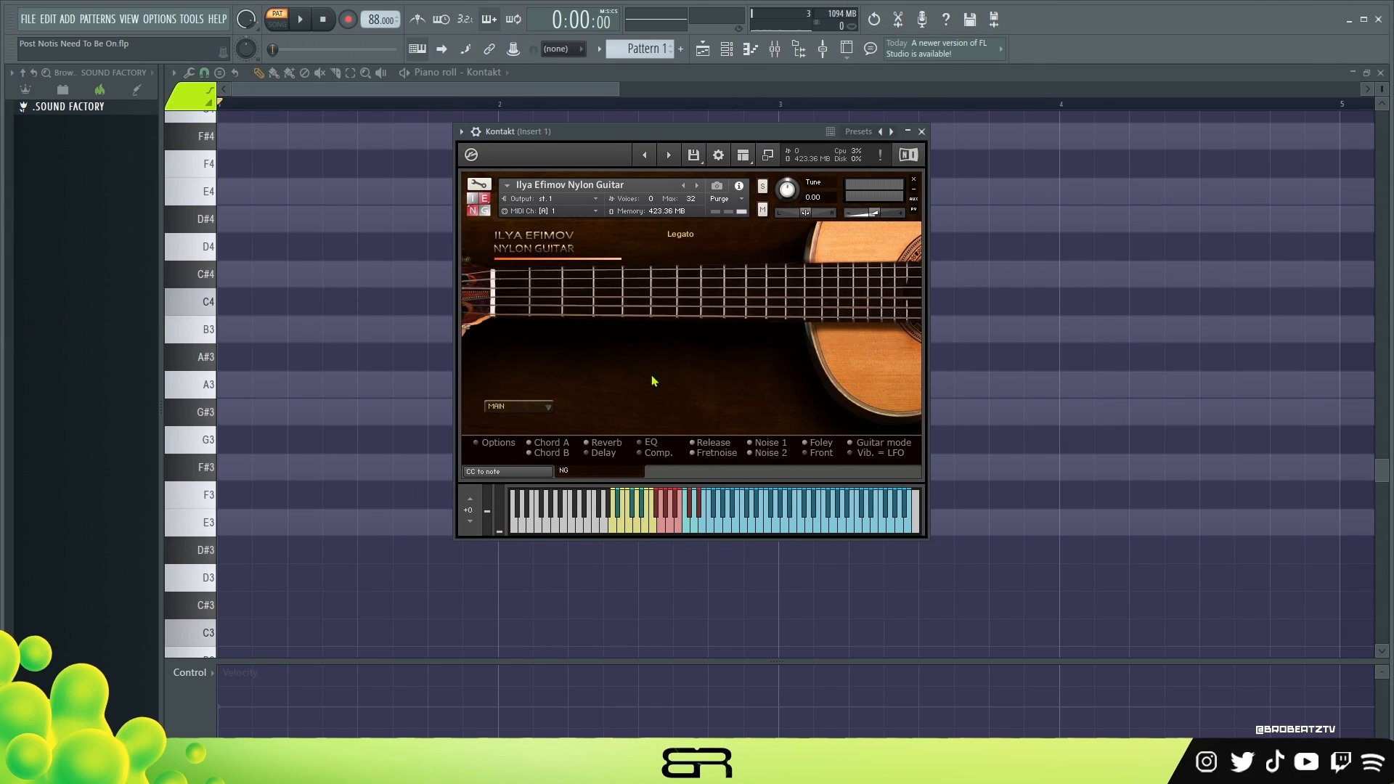
click(746, 504)
click(769, 512)
click(852, 512)
right_click(302, 262)
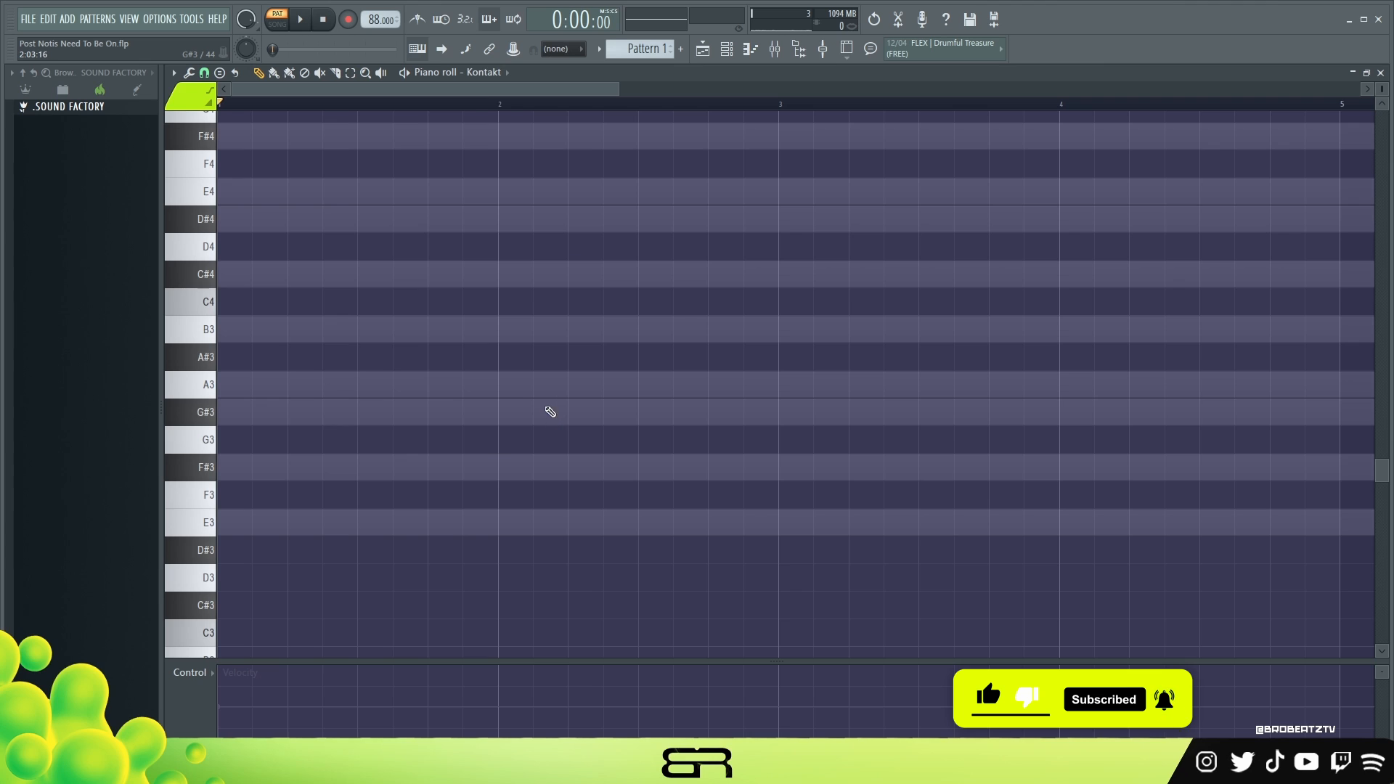
Step: Place A3 and G#3 notes at the start of bar 2, and E3 and G#3 notes at the start of bar 1
click(498, 390)
click(500, 412)
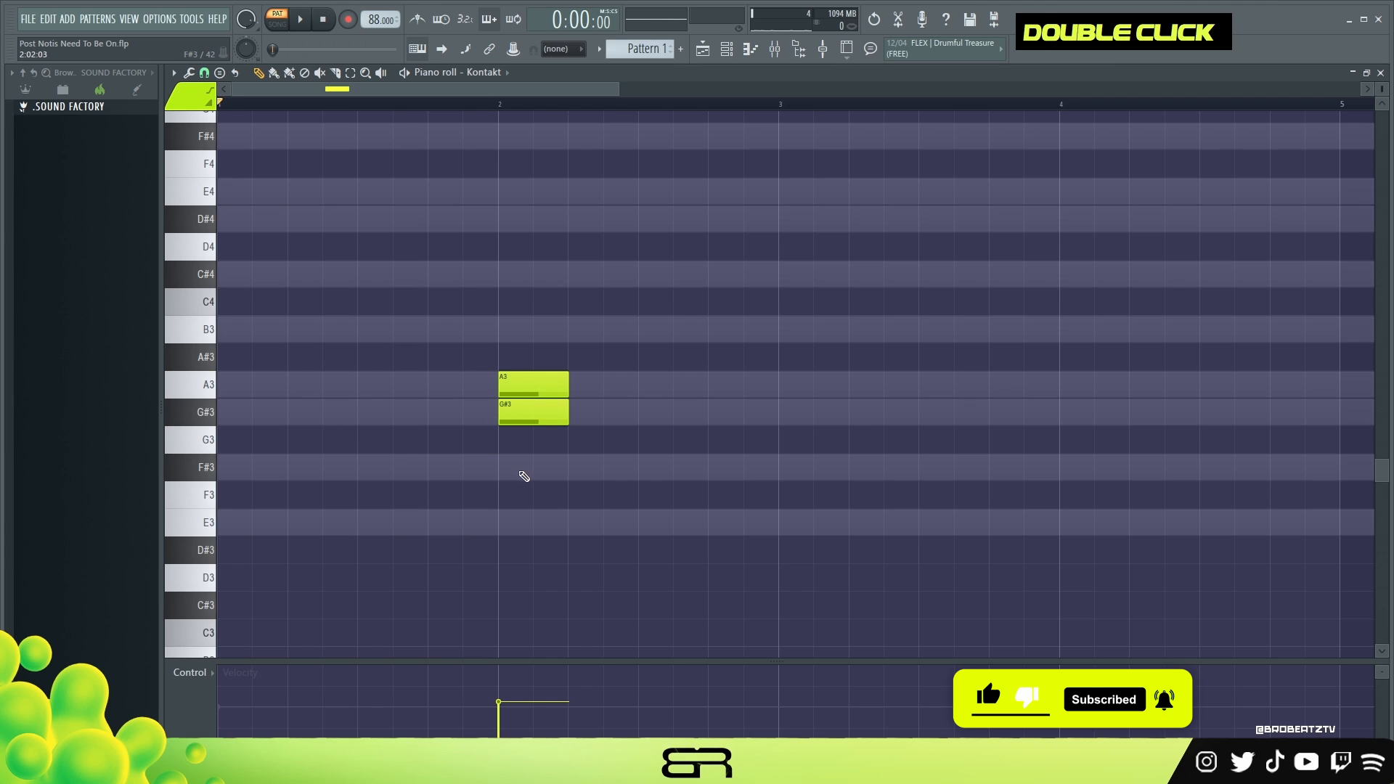
click(287, 517)
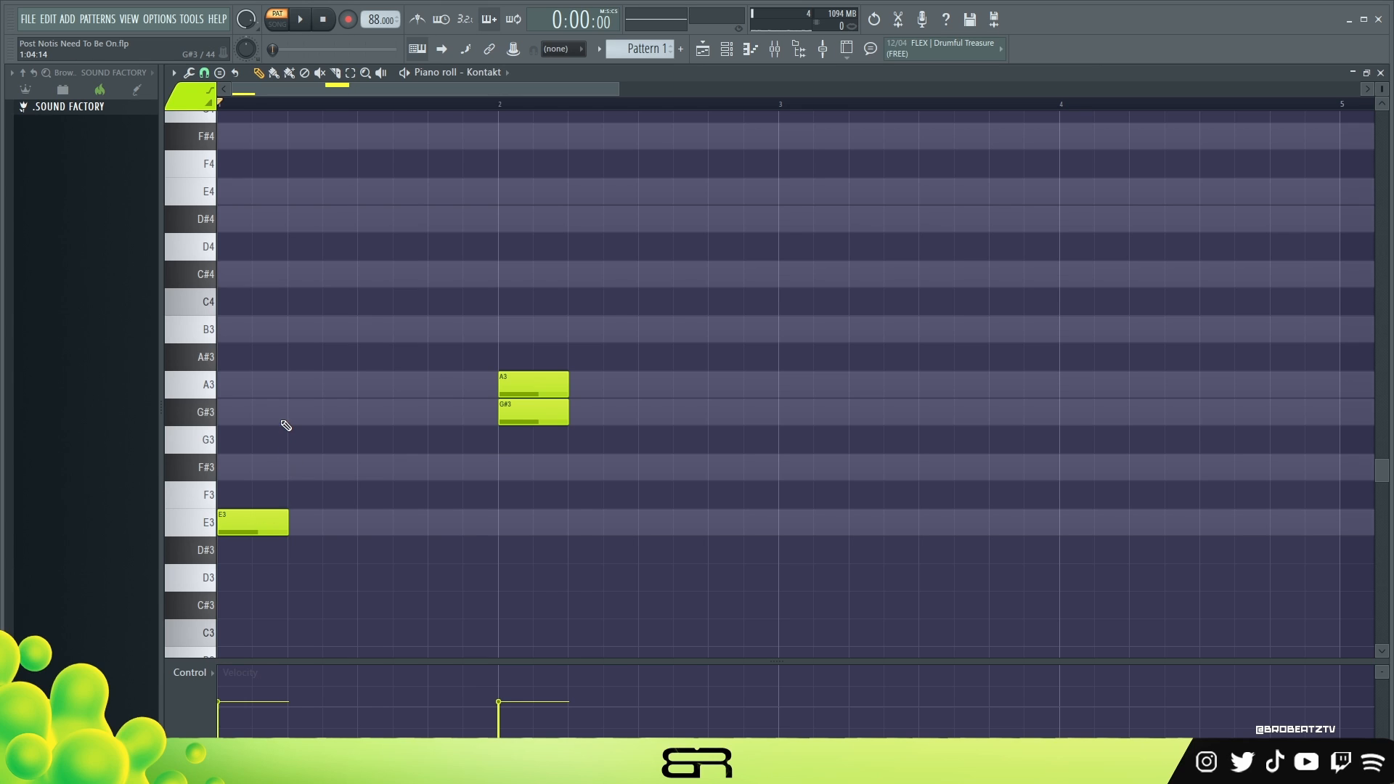
drag(254, 412, 220, 411)
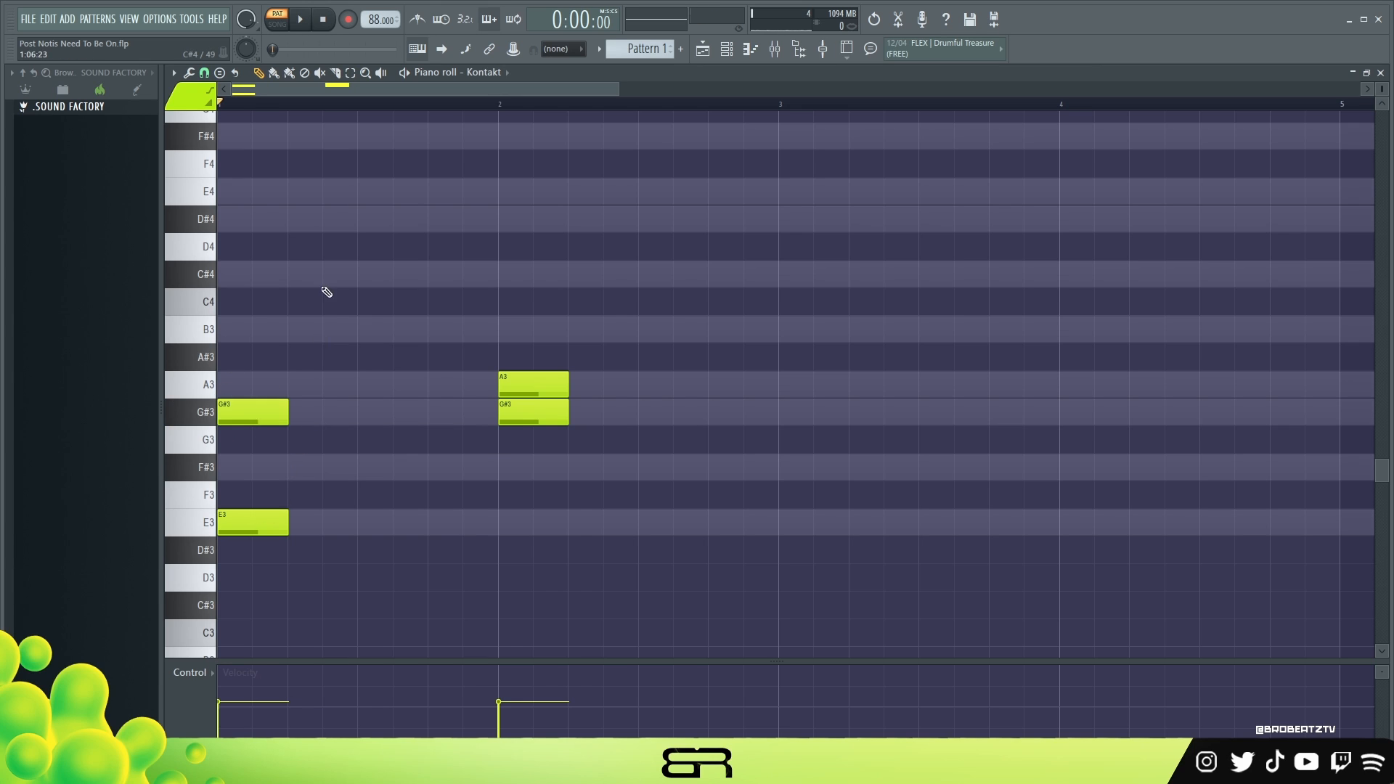
Step: Remove the E3 and G#3 notes from the start of bar 1
right_click(254, 412)
right_click(254, 522)
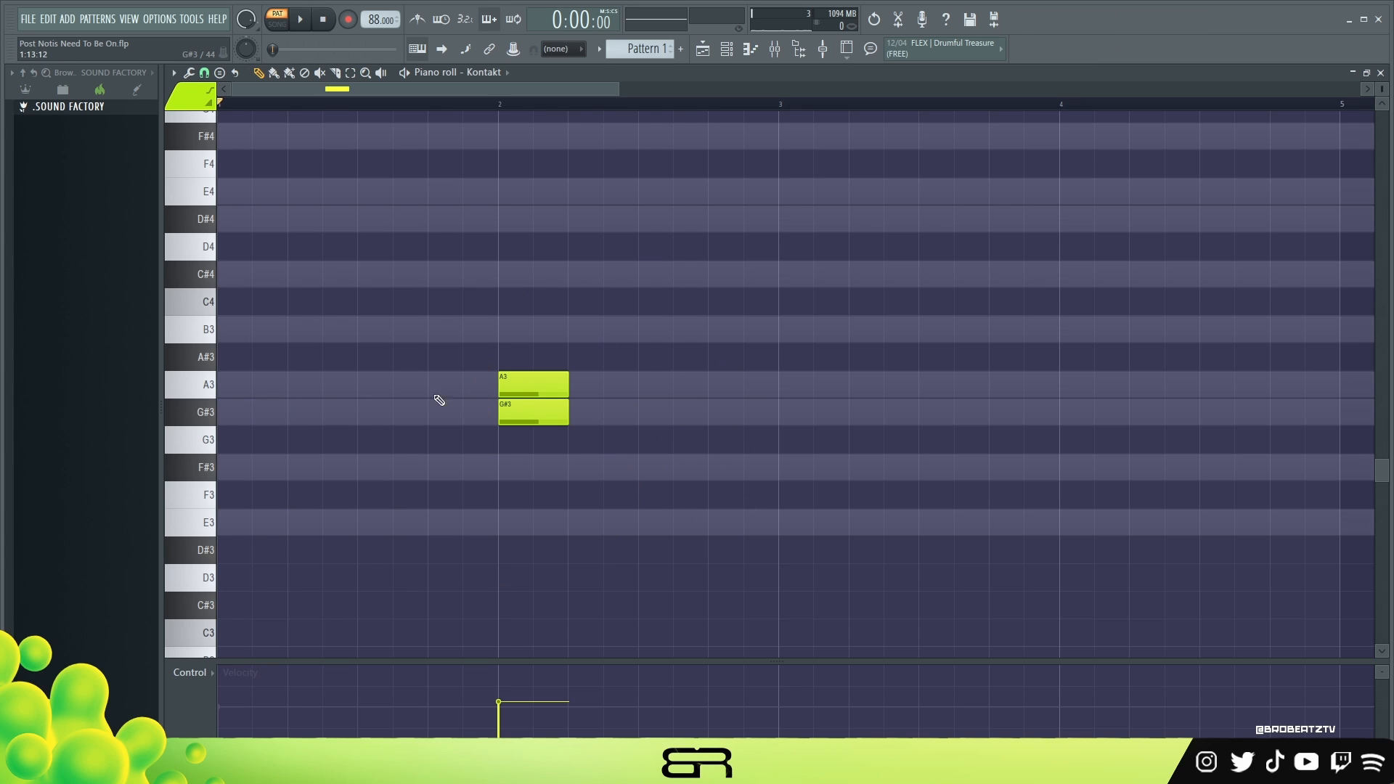
key(ctrl+z)
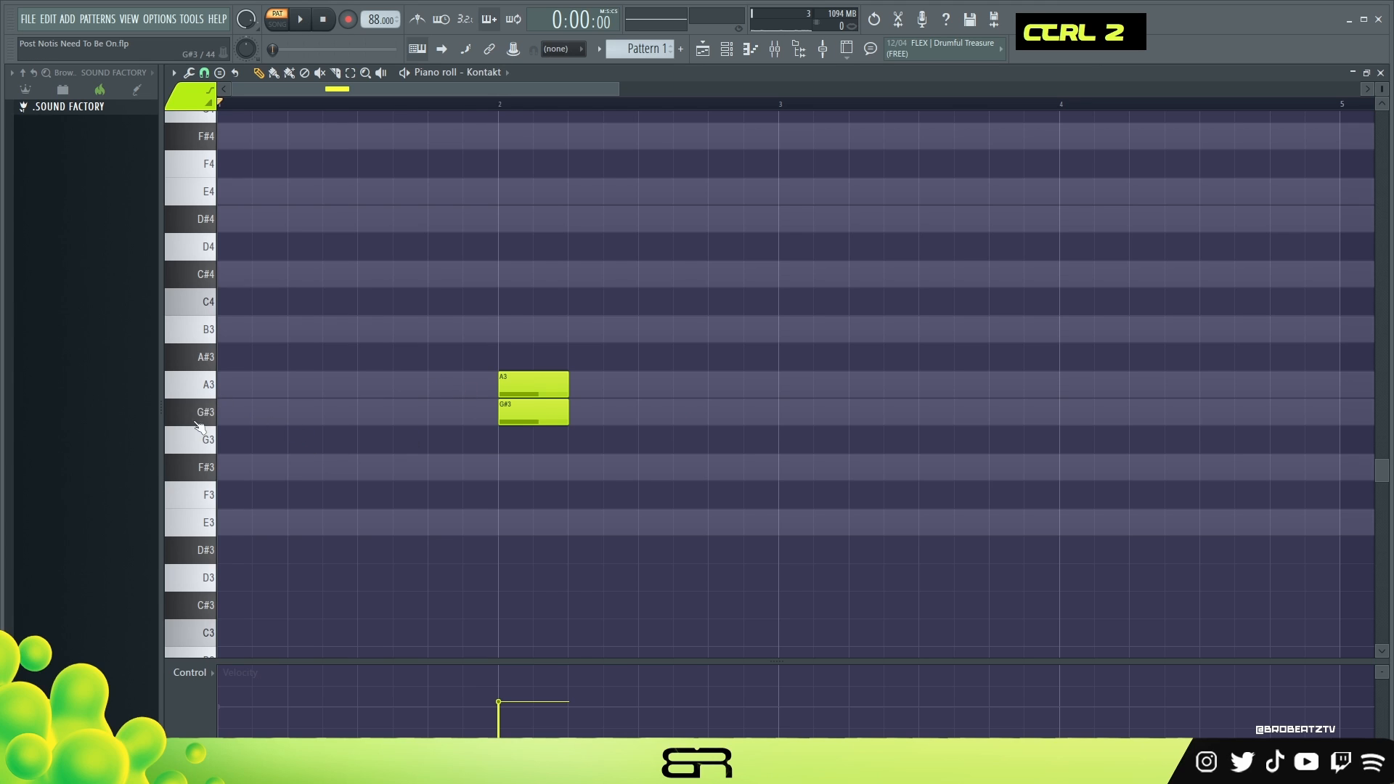
Step: Add E4 and D#4 notes at the start of bar 2, above the existing pair
drag(470, 374, 529, 416)
click(500, 190)
click(503, 219)
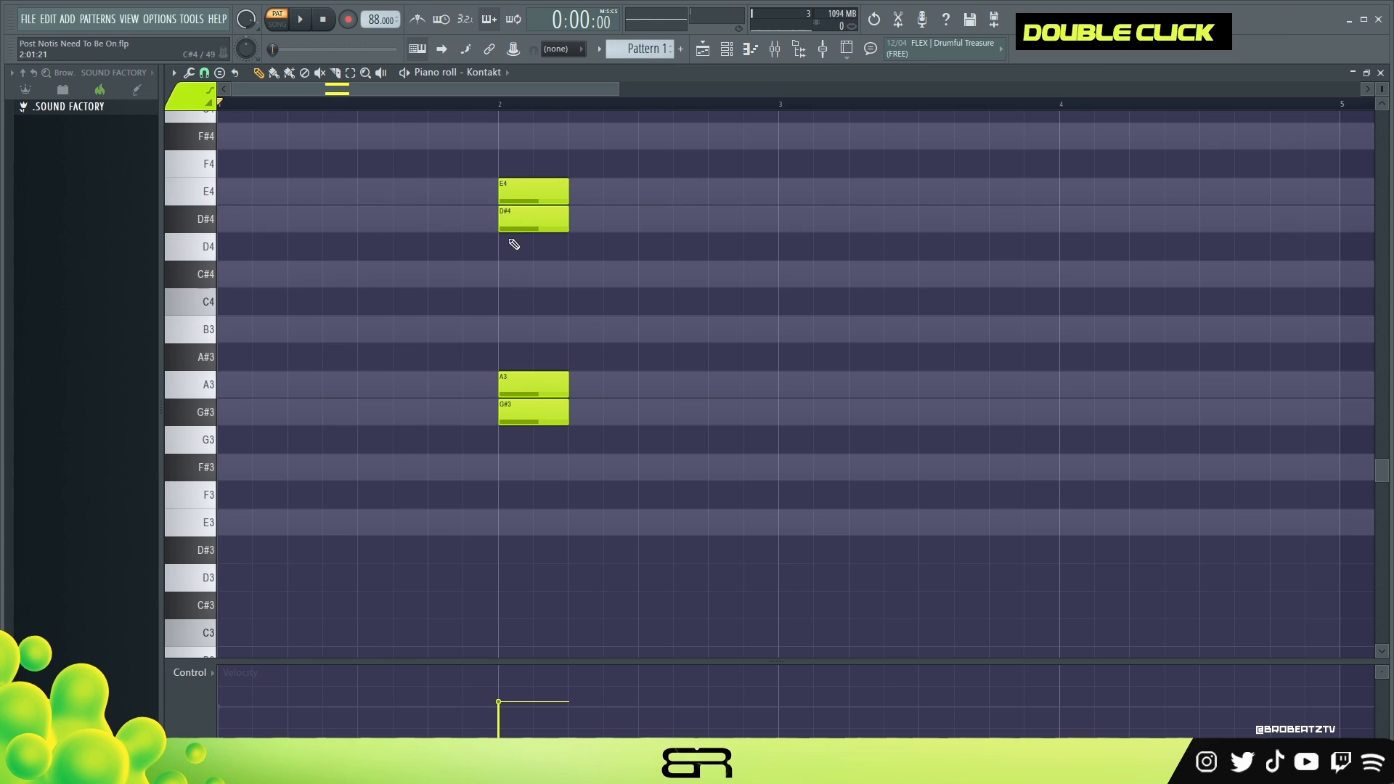
drag(469, 164, 697, 501)
right_click(622, 425)
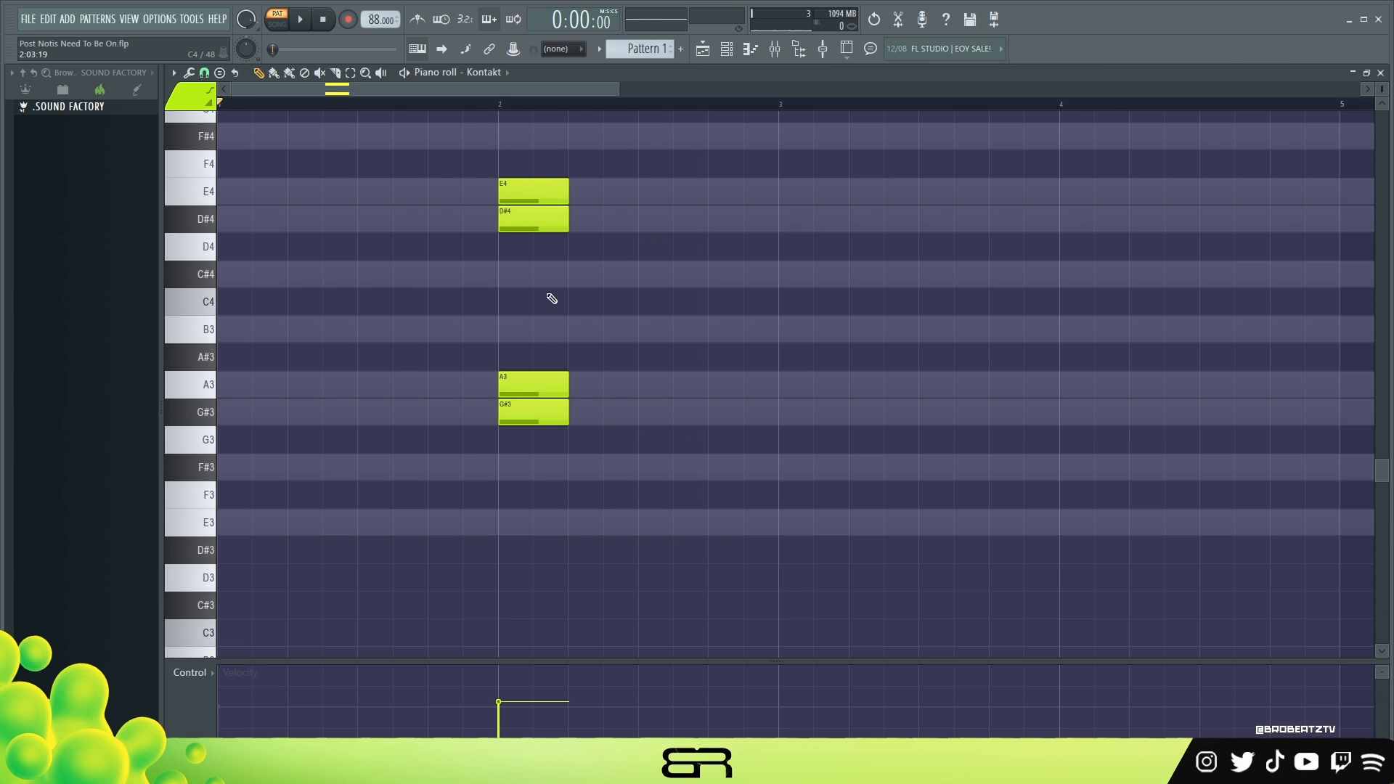
Step: Delete the E4, D#4, A3 and G#3 notes at bar 2
drag(515, 161, 482, 215)
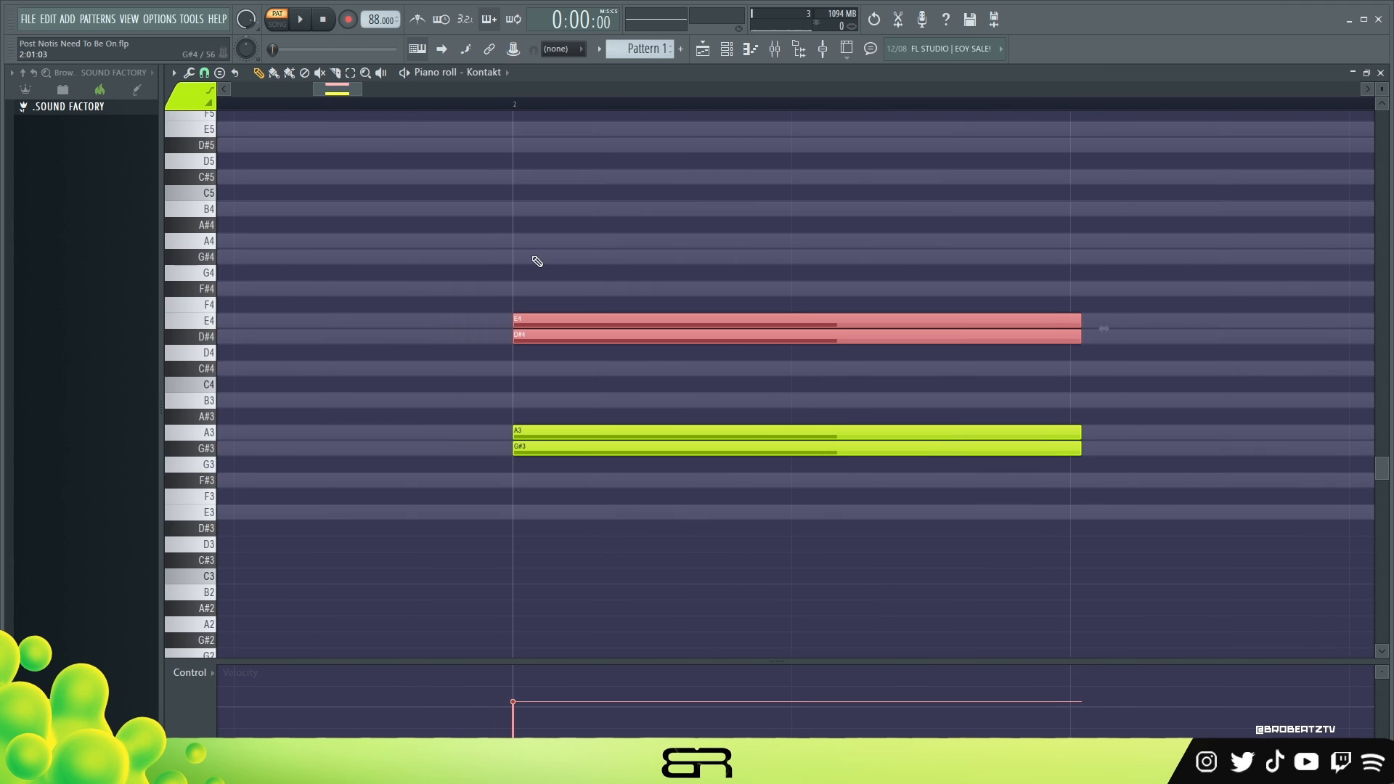
right_click(537, 263)
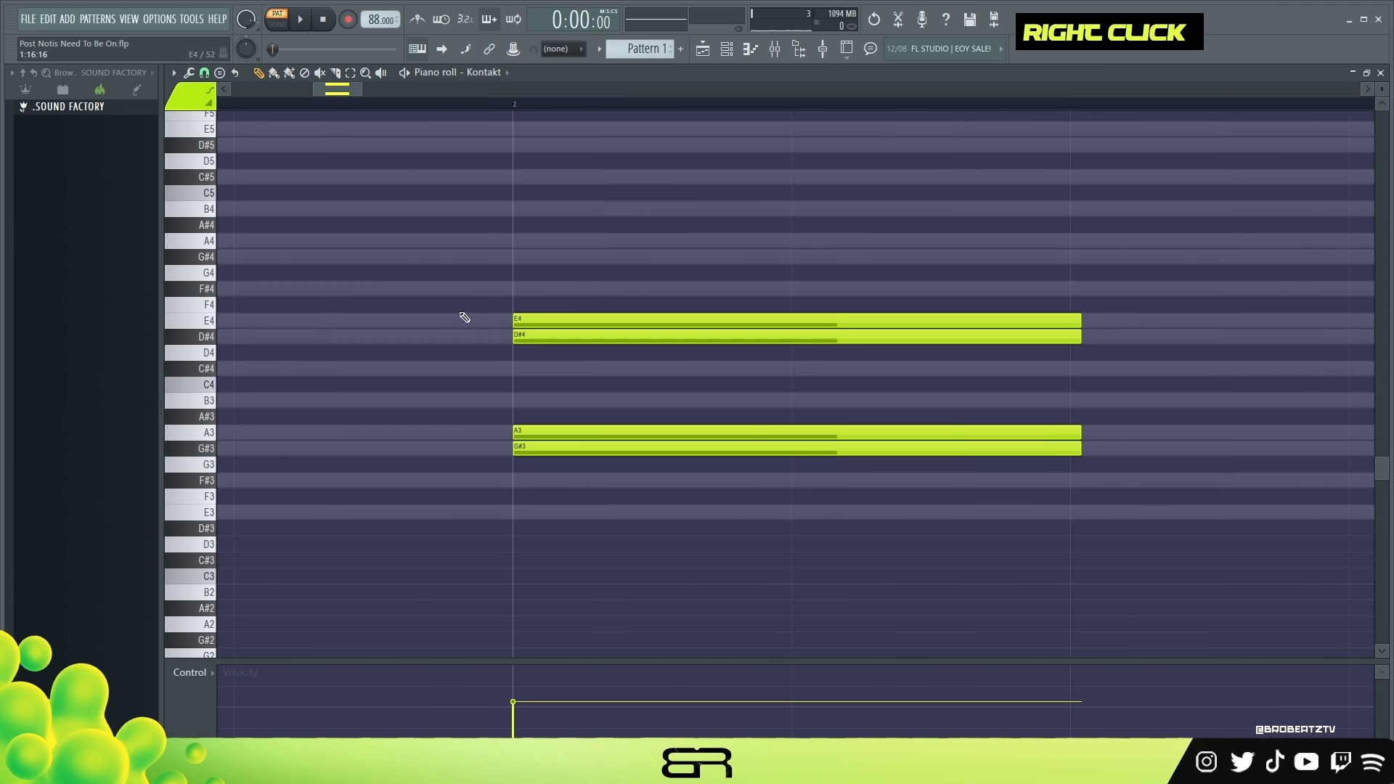
ctrl+right_click(656, 196)
drag(1027, 86, 468, 87)
drag(1376, 96, 1295, 150)
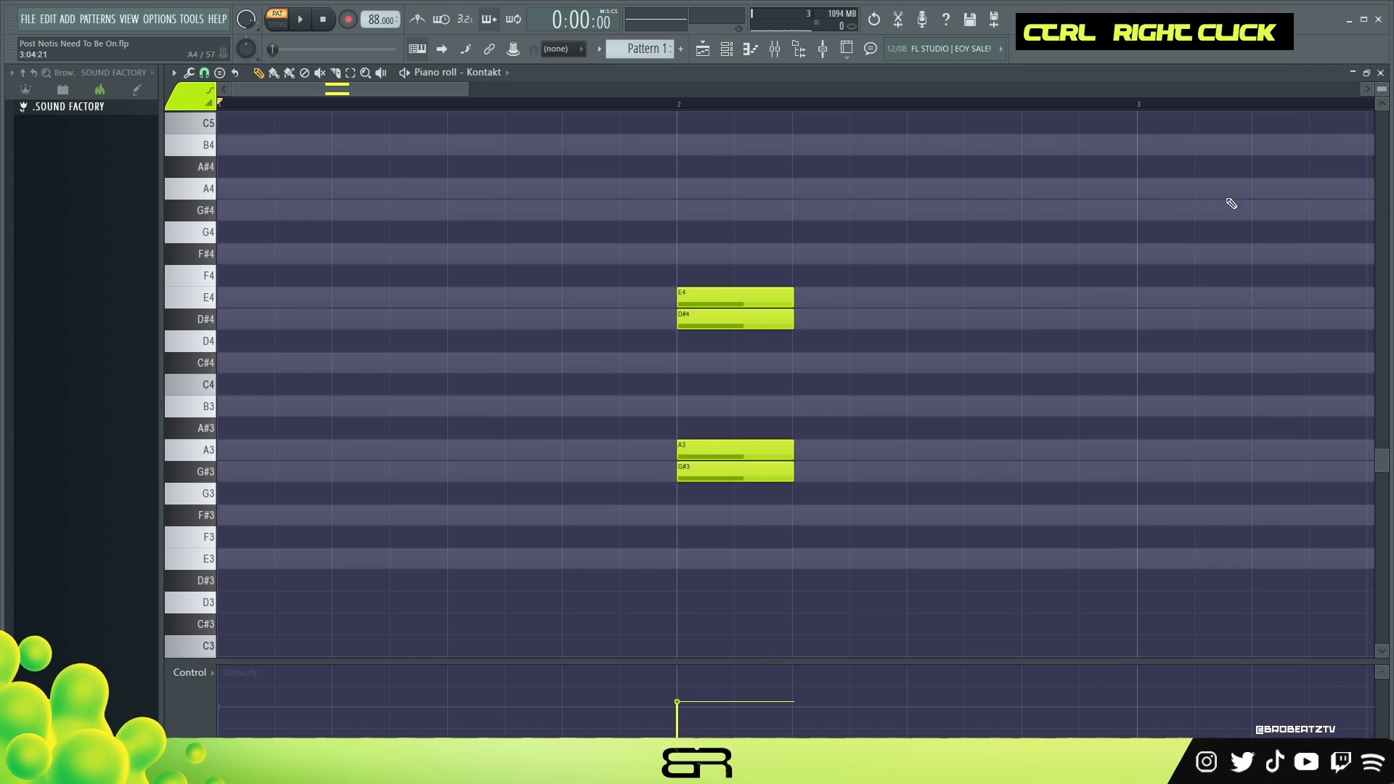
right_click(730, 298)
right_click(737, 319)
right_click(745, 450)
right_click(741, 472)
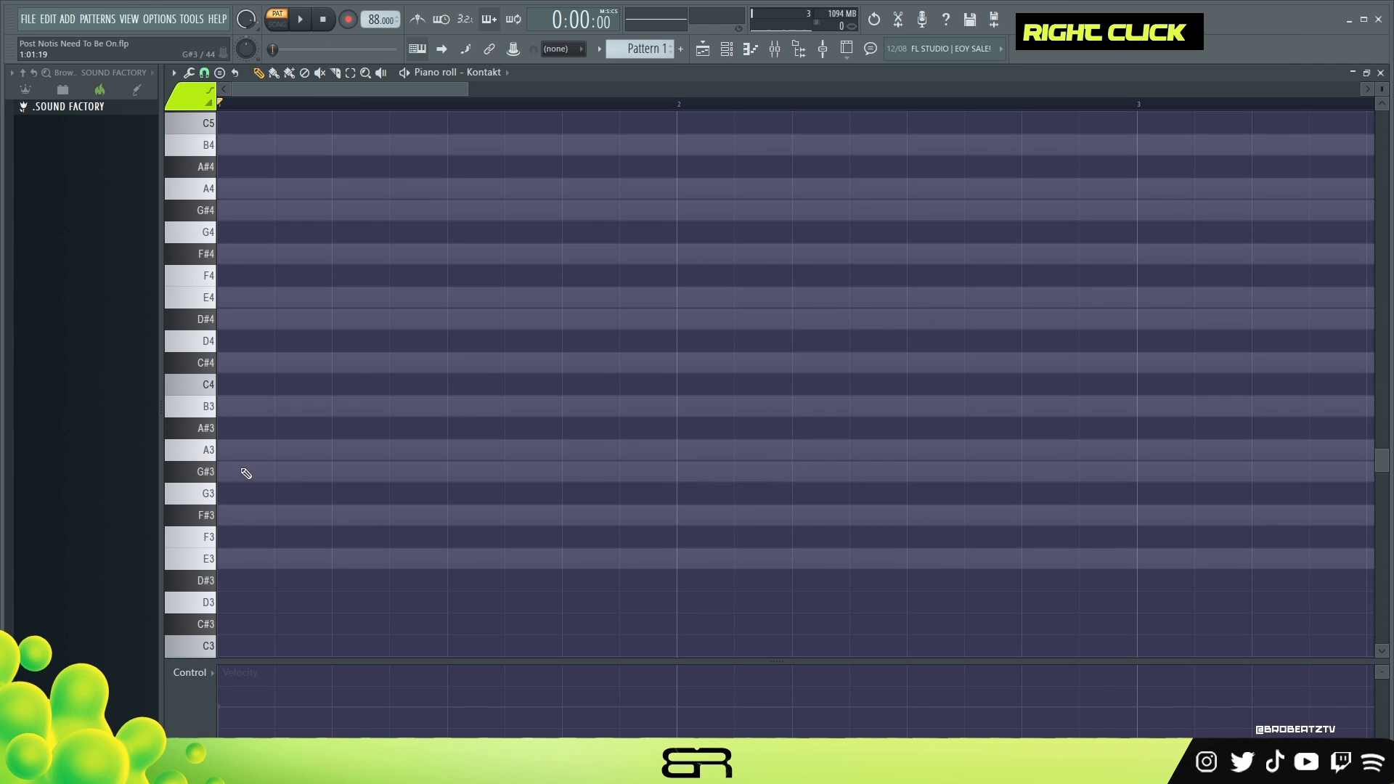
Step: Build a one-beat A3, C#4 and E4 chord at the start of bar 1
click(241, 451)
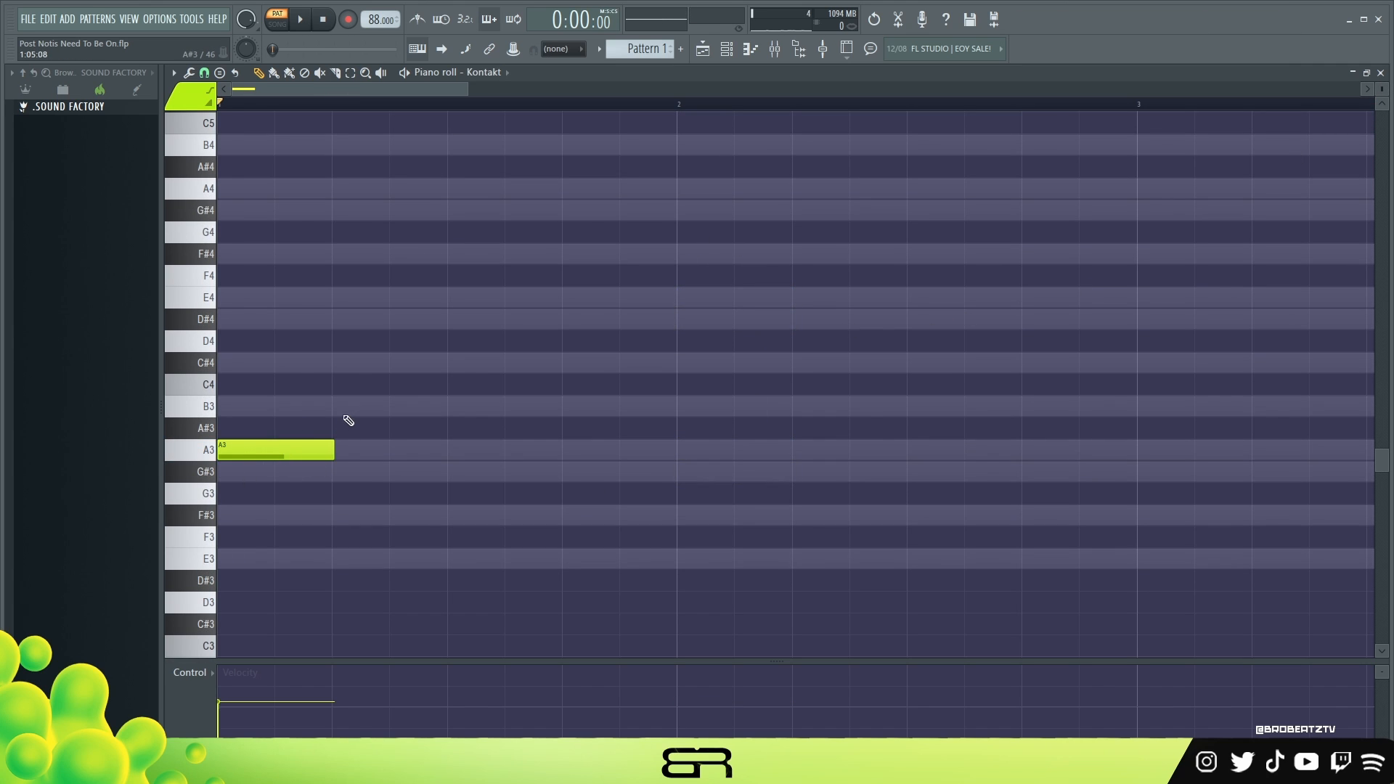
ctrl+drag(274, 416, 232, 286)
right_click(374, 390)
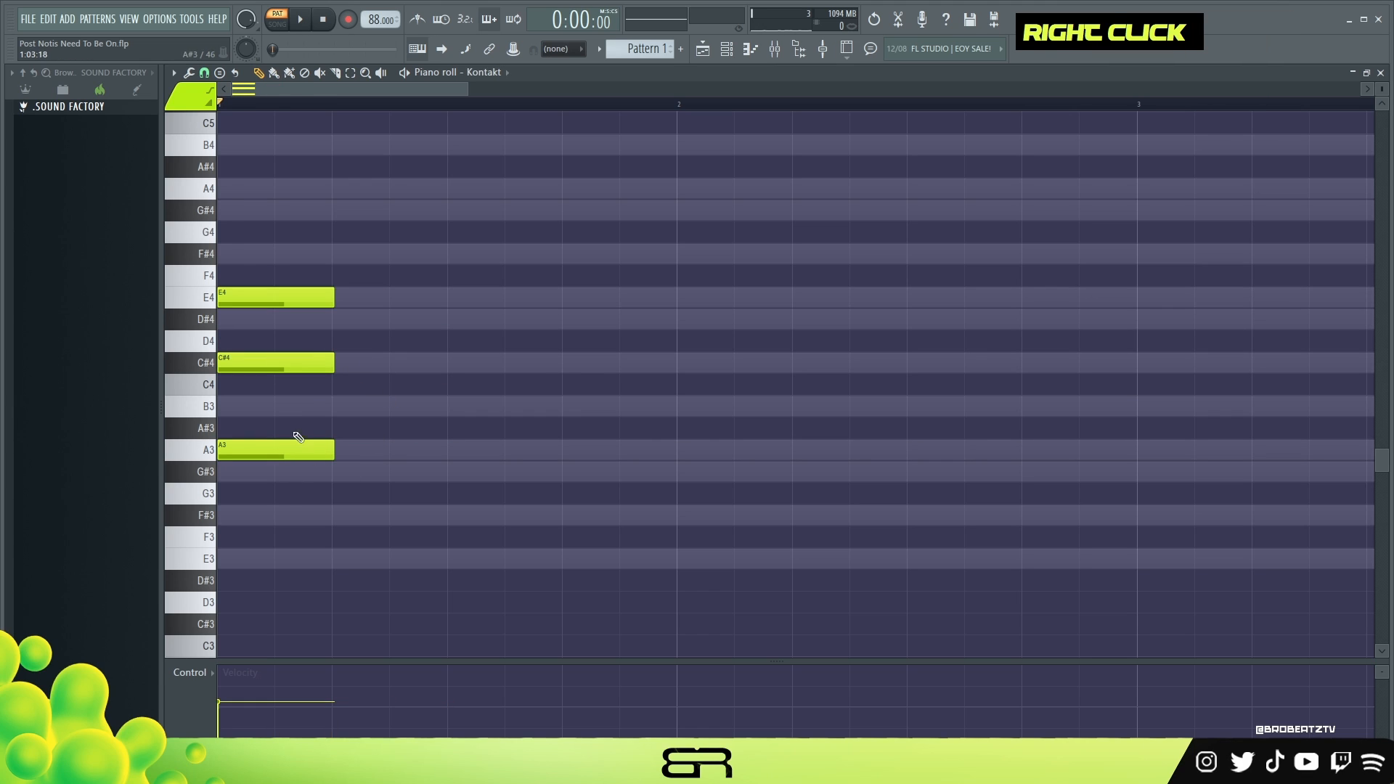
Step: Spread the chord into a melody with E4 on beat 2 and C#4 on beat 3, adding B3 on beat 4 and A3 at bar 2
drag(305, 370, 499, 379)
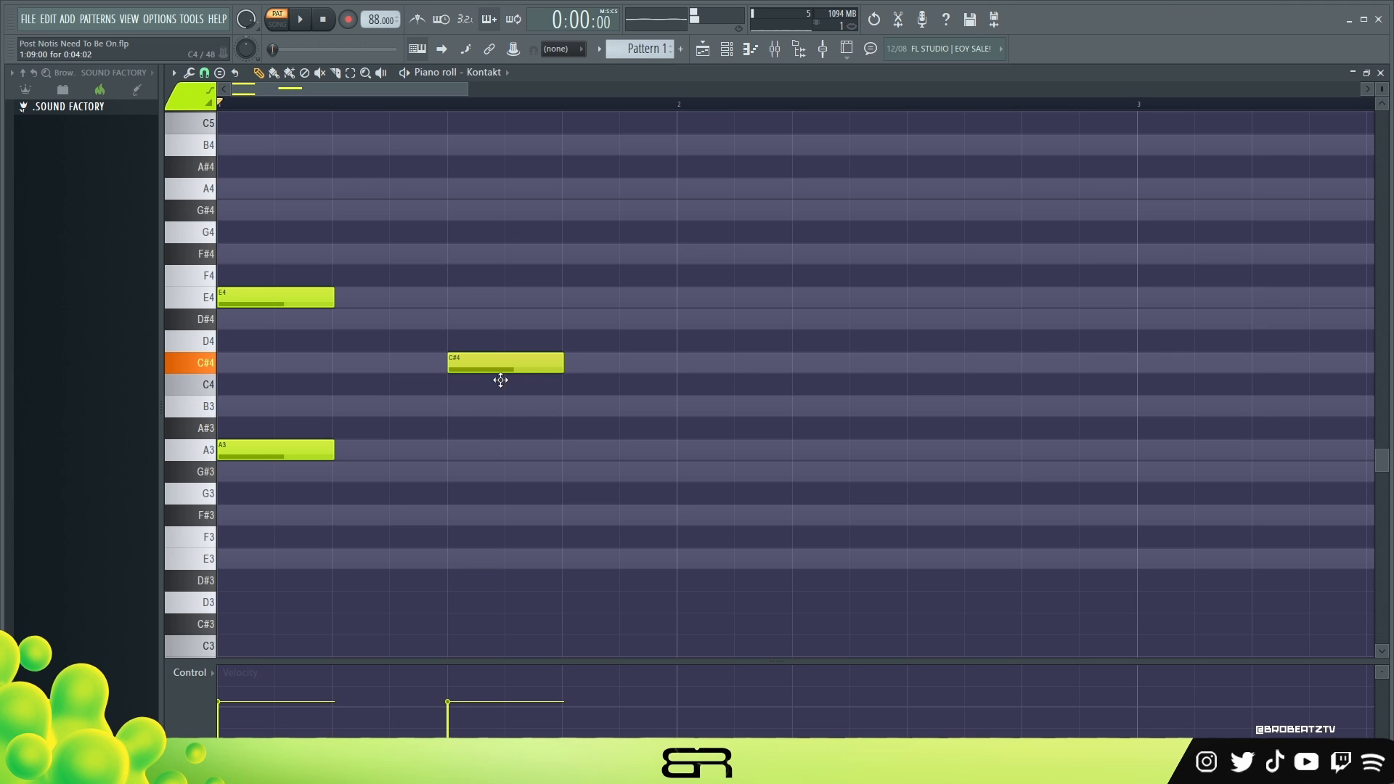
drag(279, 306, 395, 306)
ctrl+click(500, 365)
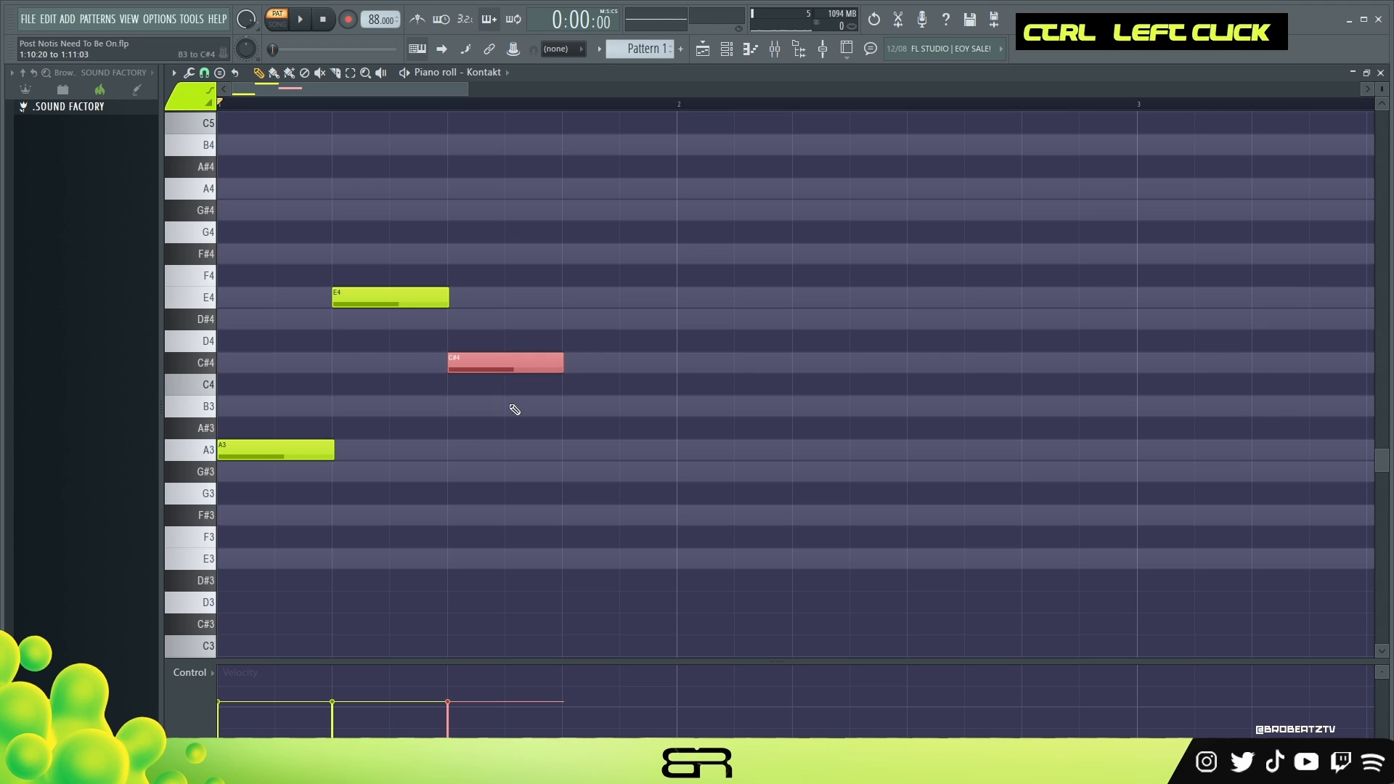
drag(495, 368, 725, 459)
drag(772, 504, 226, 288)
alt+right_click(505, 367)
alt+right_click(617, 402)
alt+right_click(730, 446)
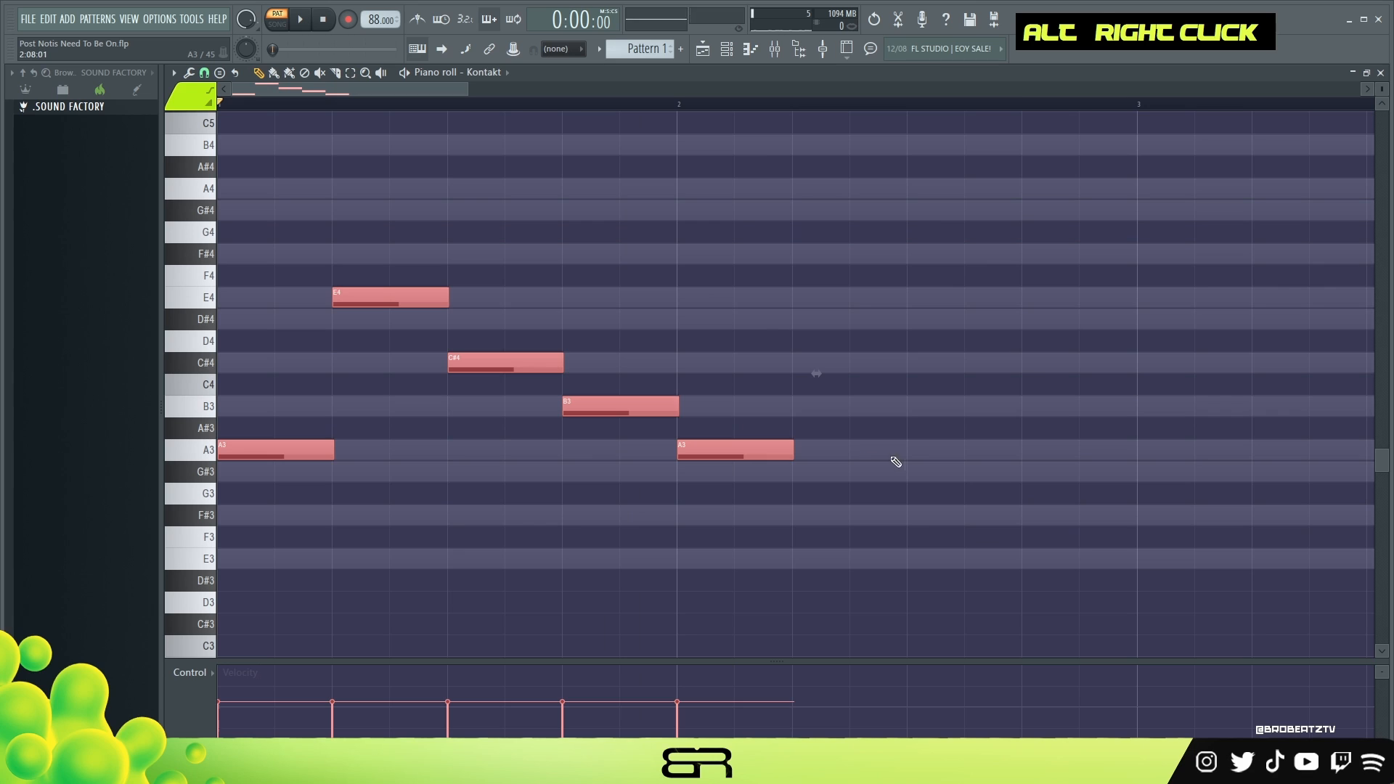
right_click(886, 464)
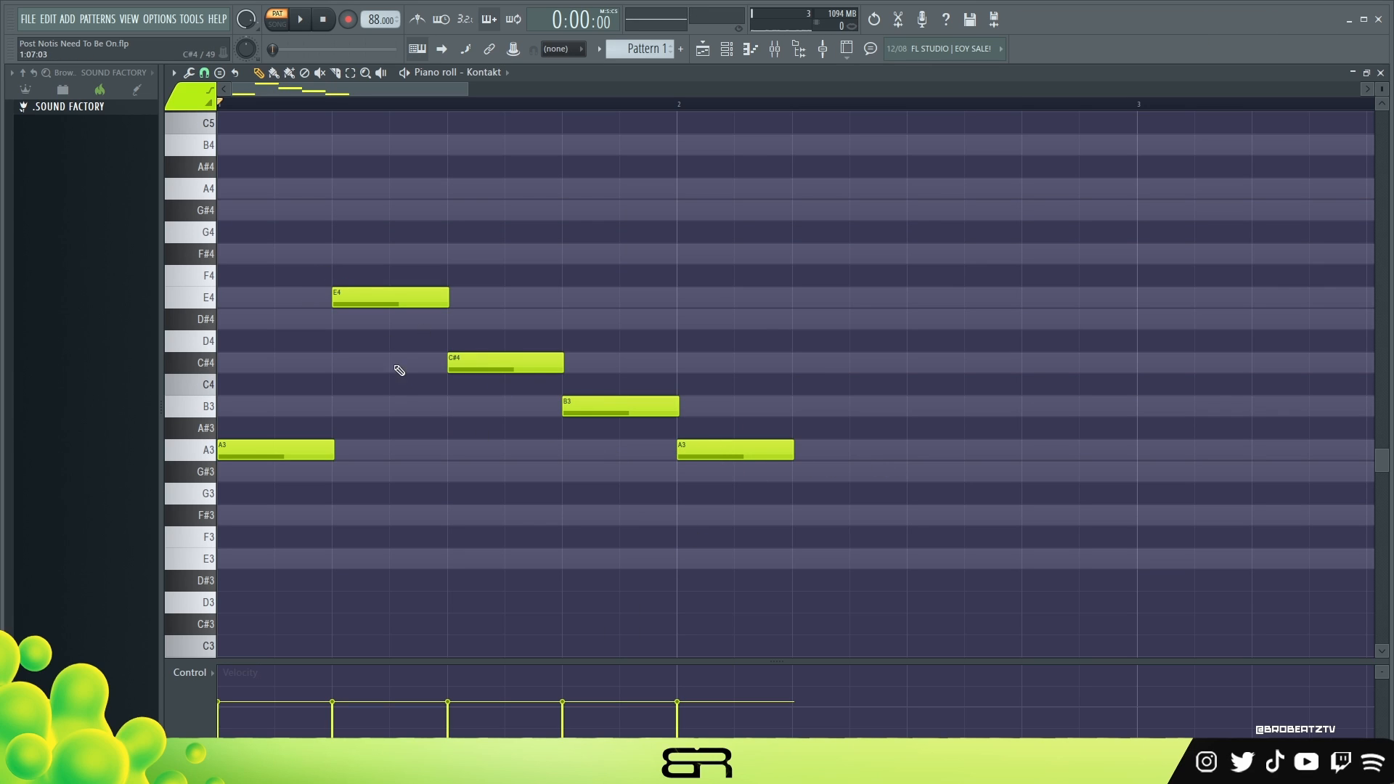
Step: Shift E4 to step 3, C#4 to step 7, B3 to bar 2 and the last A3 to bar 2's step 7, lengthening all but E4
drag(744, 449, 1126, 477)
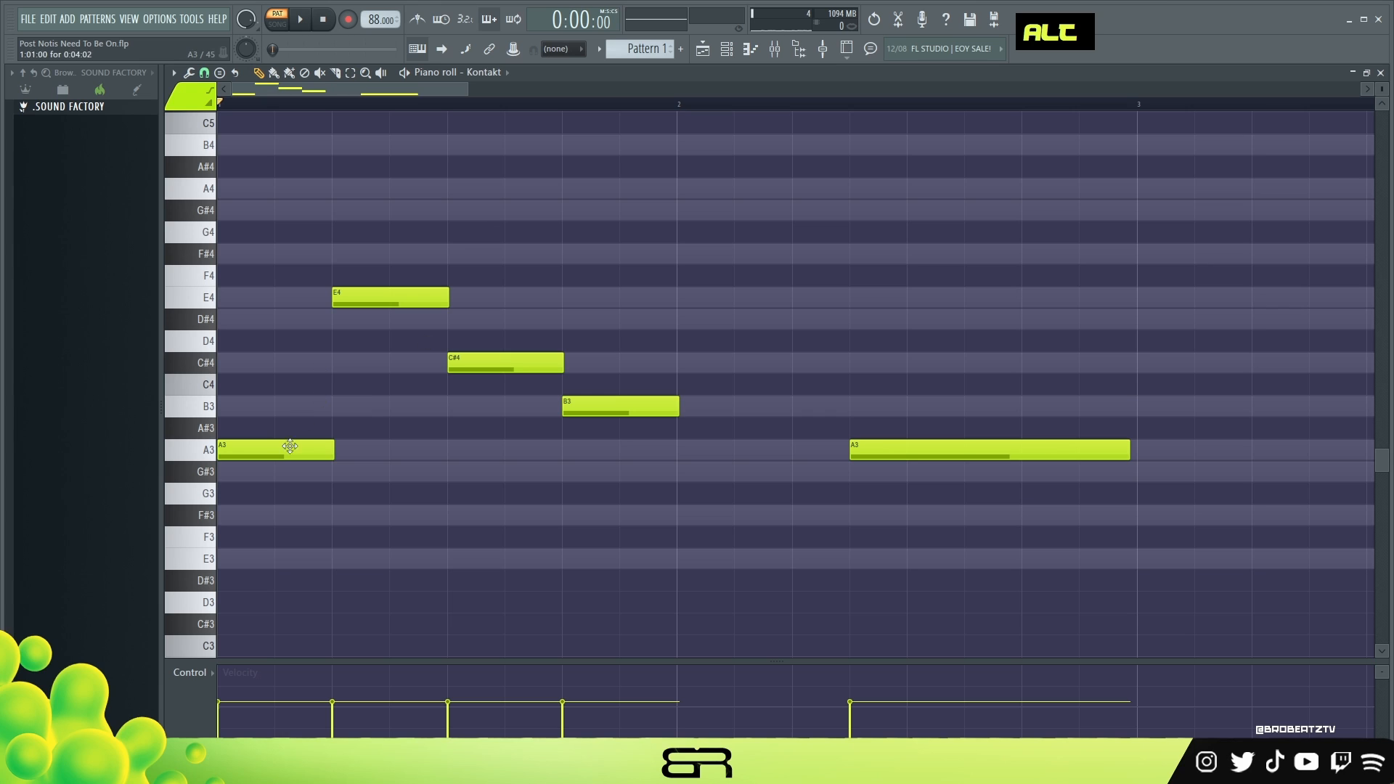
right_click(305, 402)
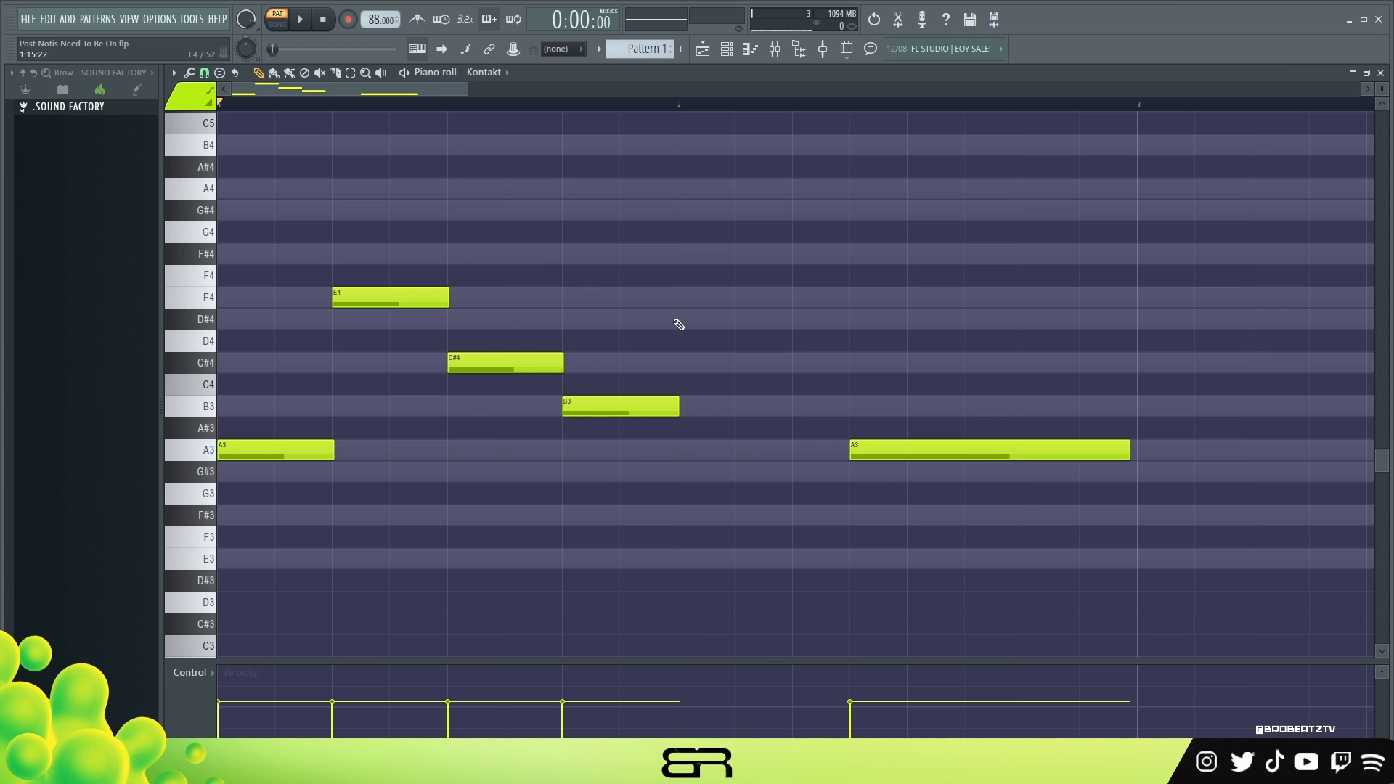
drag(602, 406, 844, 406)
drag(537, 363, 479, 363)
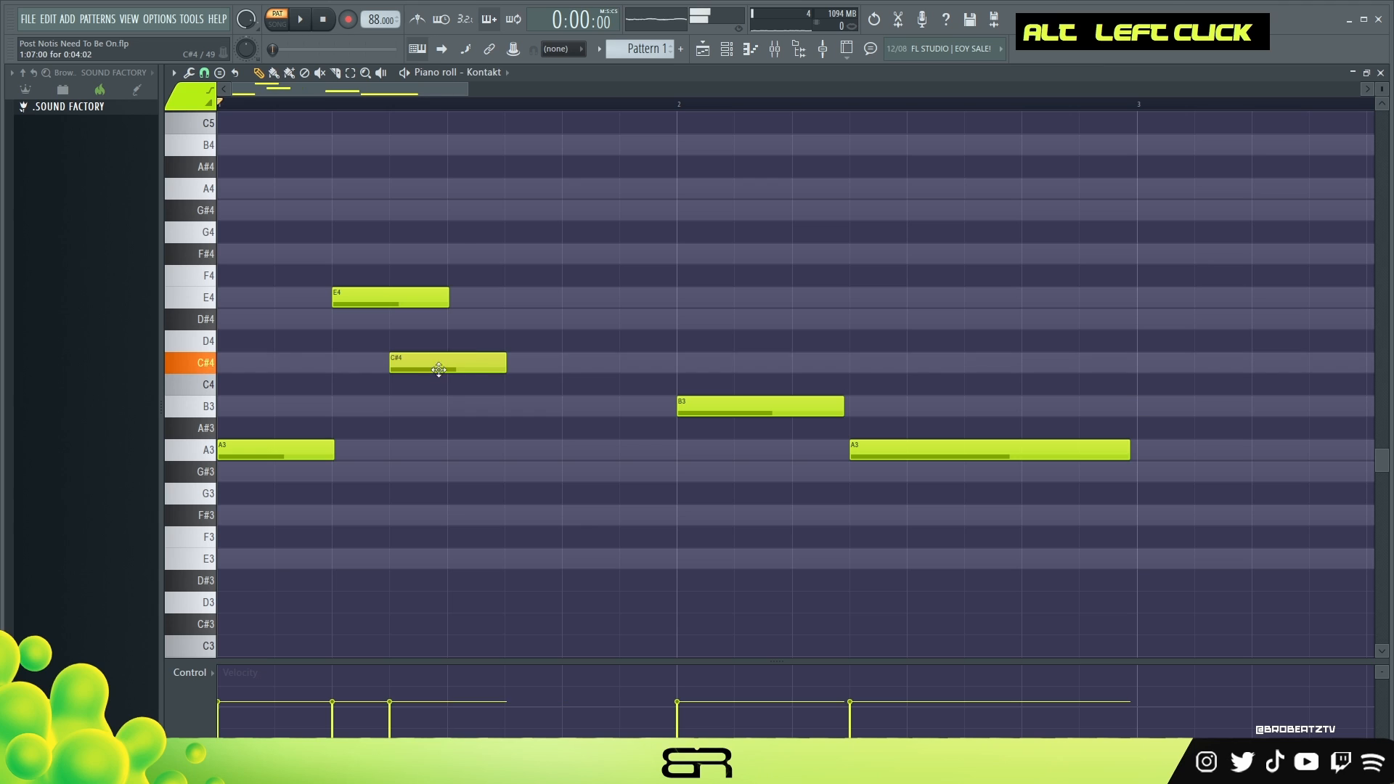
drag(379, 296, 321, 296)
drag(505, 363, 669, 367)
Step: Play the melody back and shorten the opening A3 note
key(space)
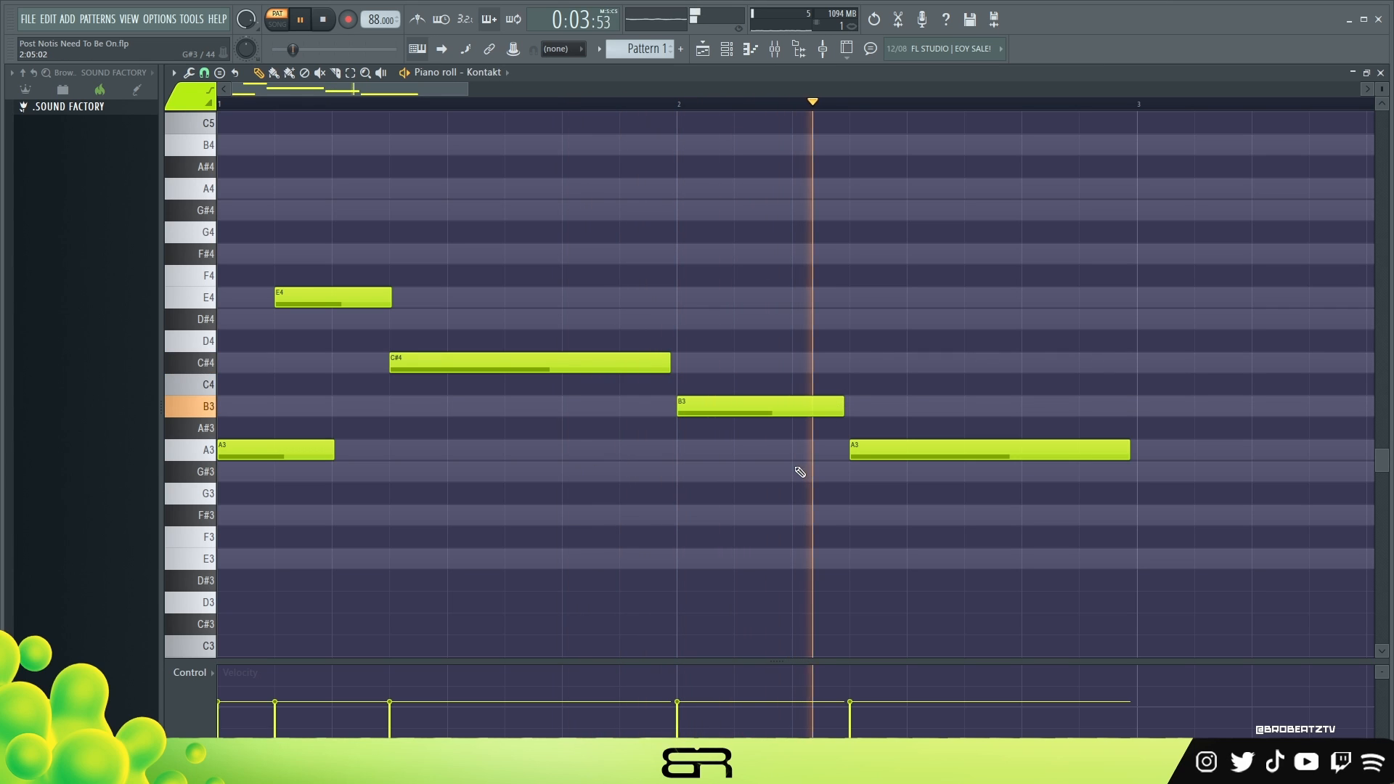
key(space)
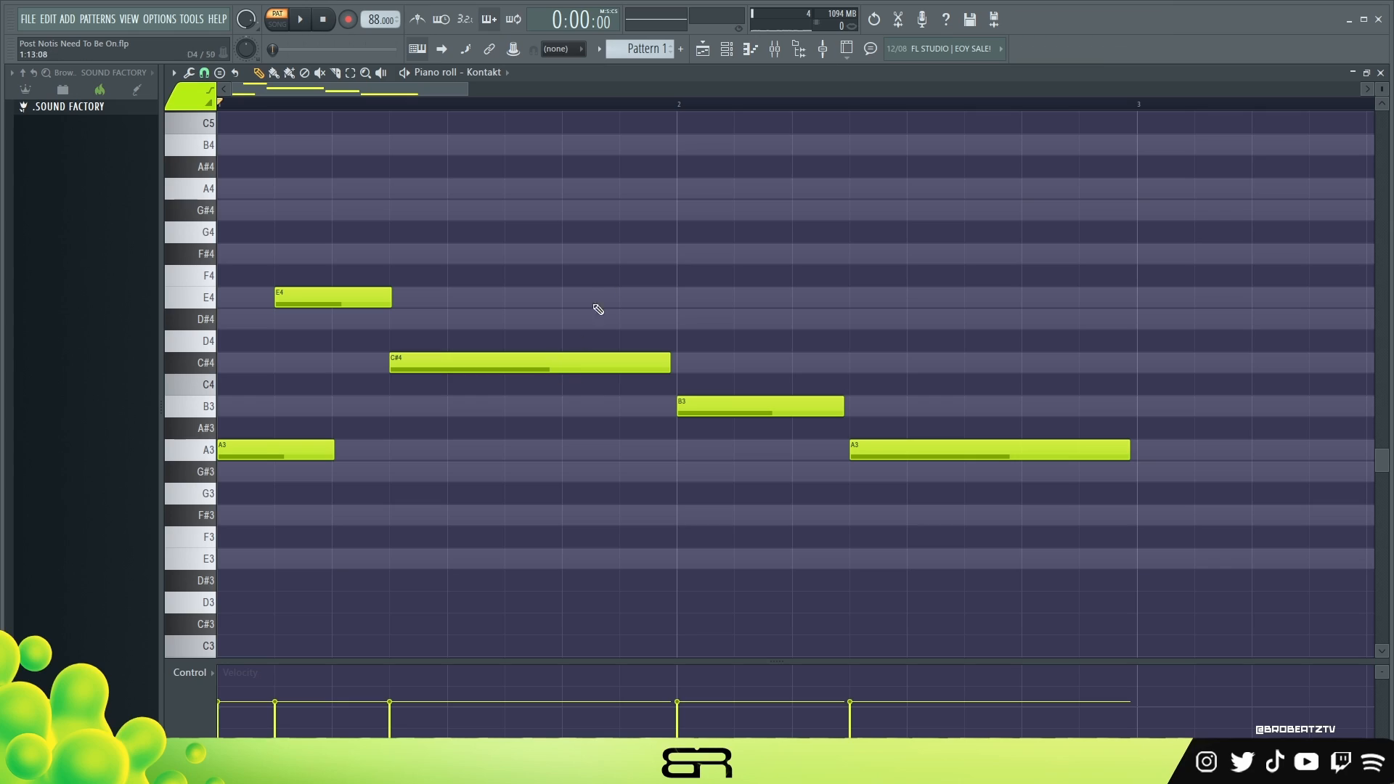
right_click(512, 278)
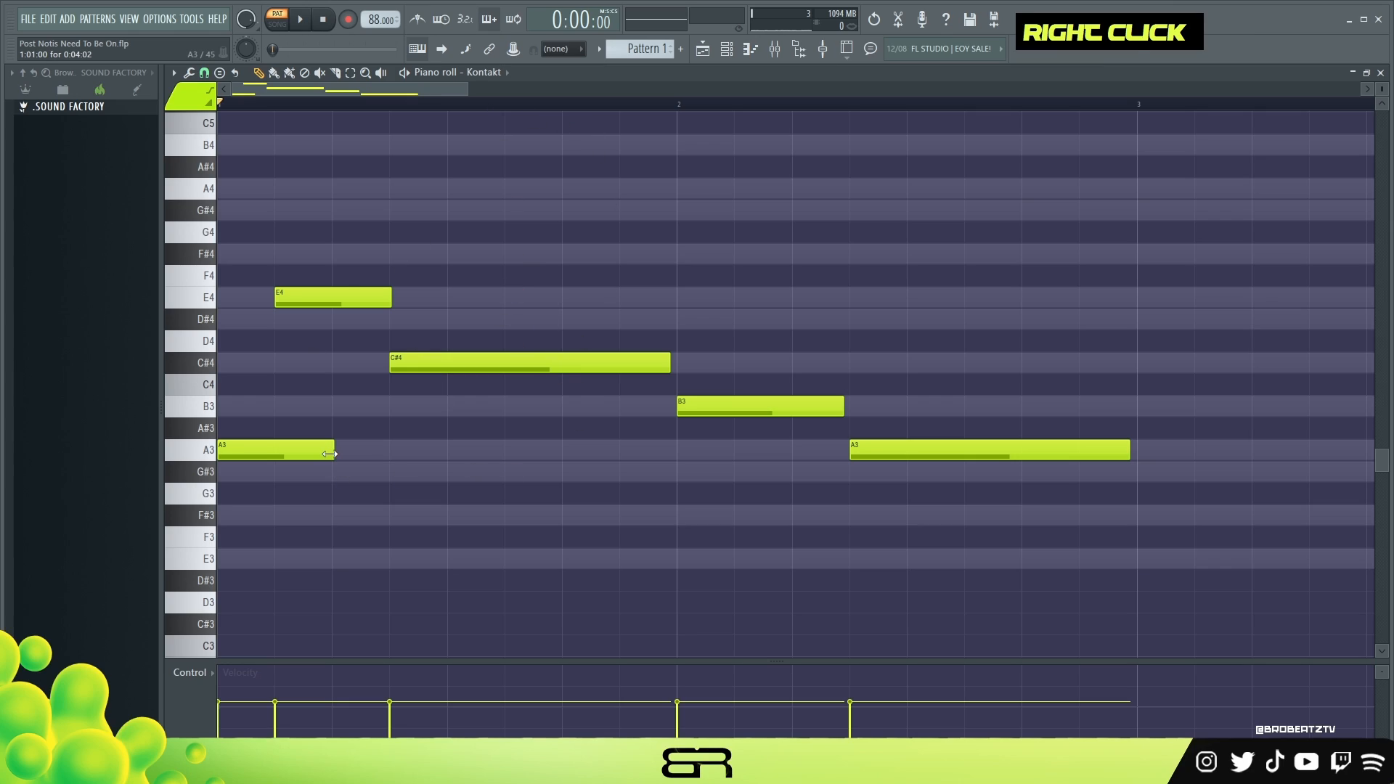
drag(329, 454, 278, 463)
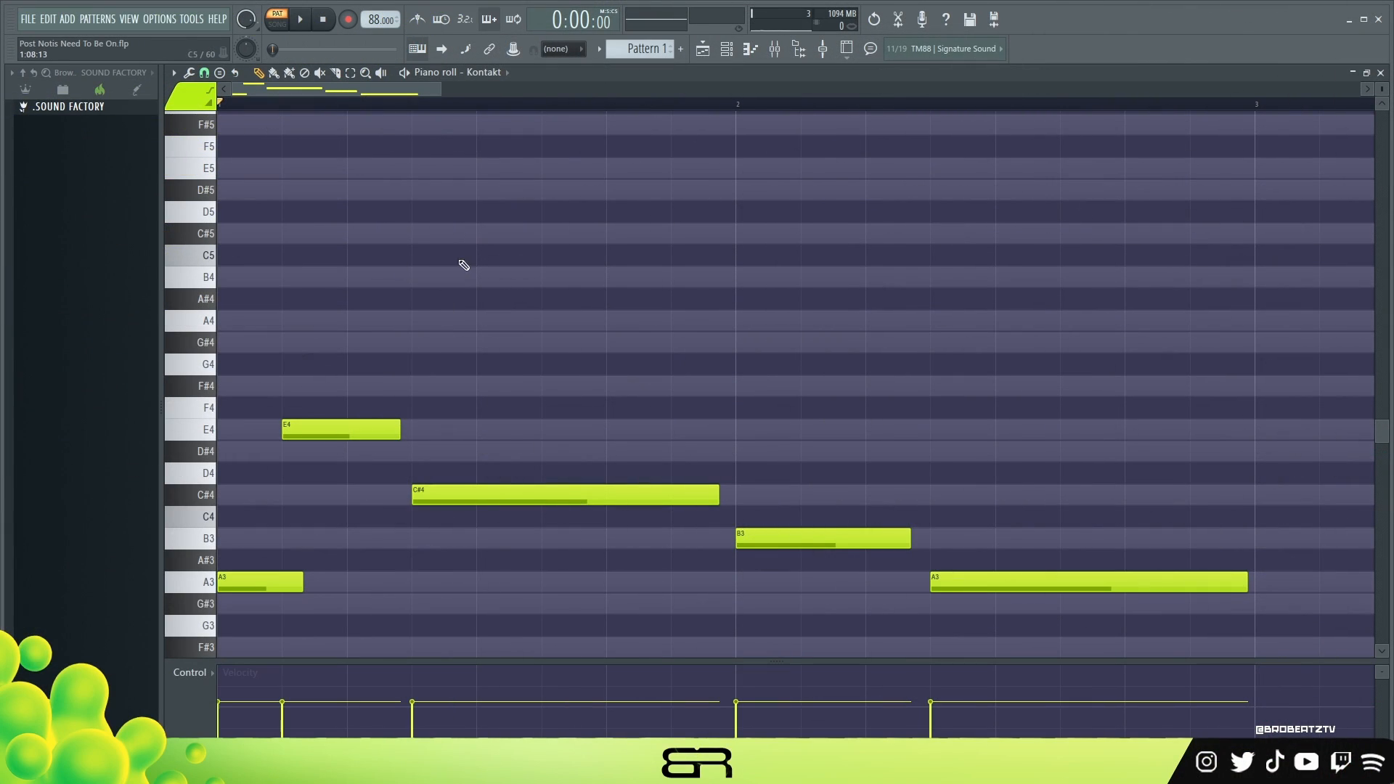
Step: Try stacking copies of the opening A3 note up to C#5, and delete the copies
drag(288, 577, 288, 488)
key(ctrl+Up)
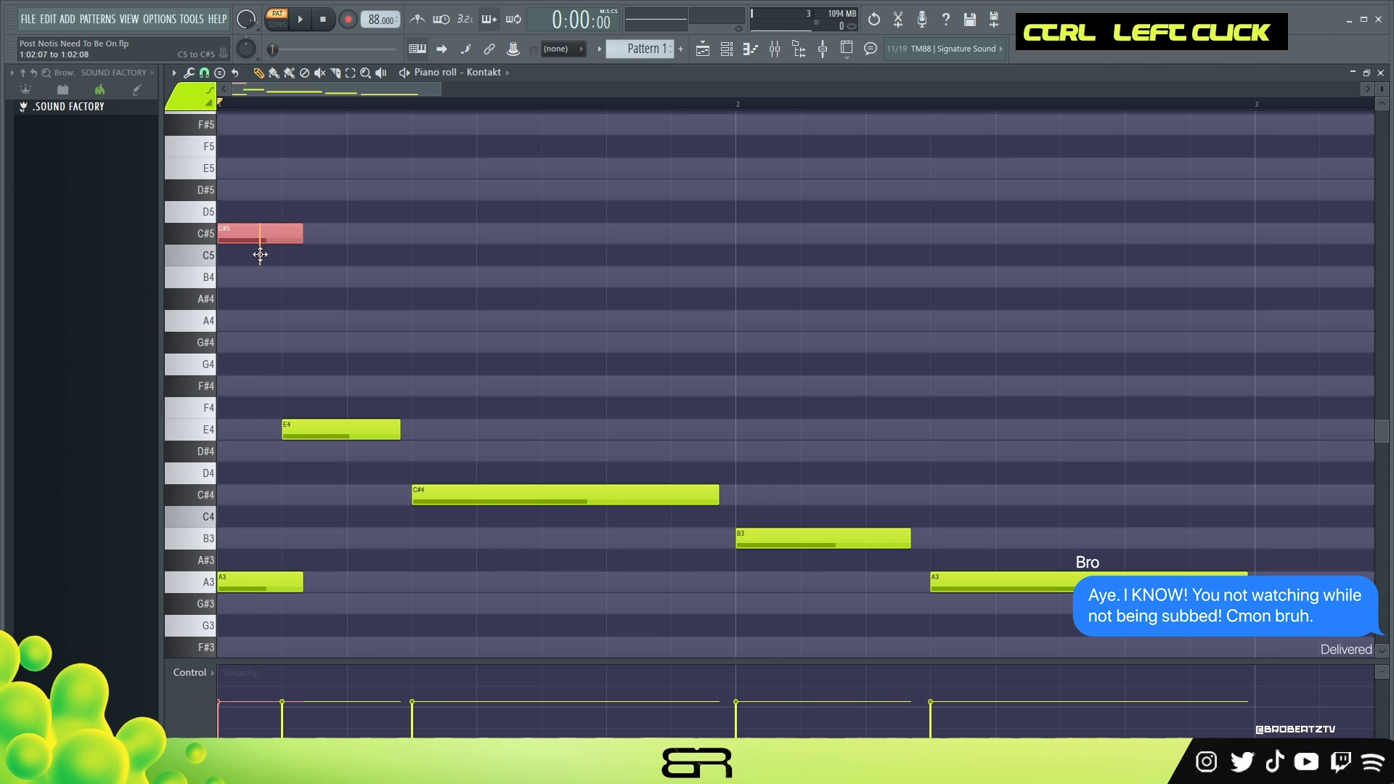
drag(256, 239, 282, 501)
right_click(248, 385)
right_click(260, 321)
right_click(270, 234)
Step: Try placing F#4, C#5 and A4 notes above the opening notes of the melody
scroll(280, 363, down, 2)
drag(268, 452, 265, 518)
key(ctrl+Up)
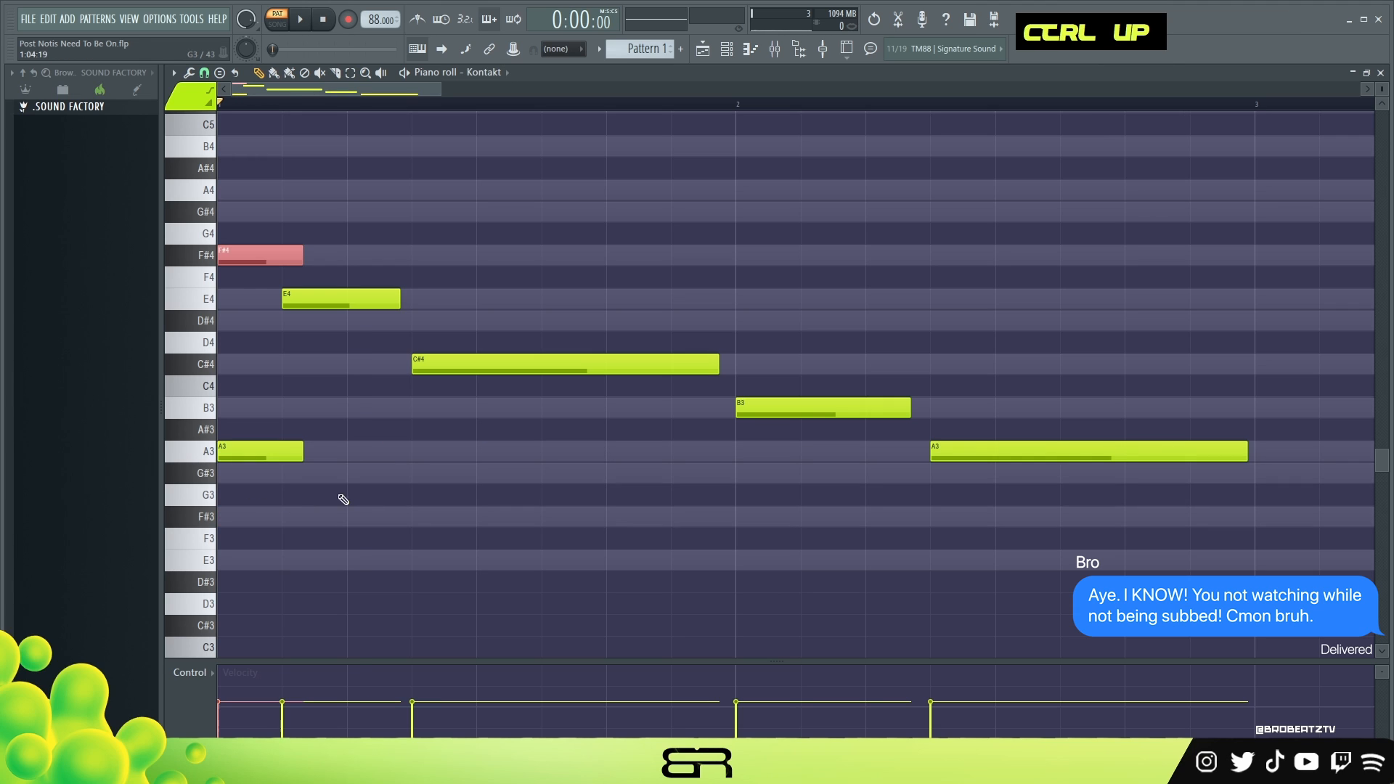
scroll(273, 454, up, 3)
drag(252, 452, 331, 302)
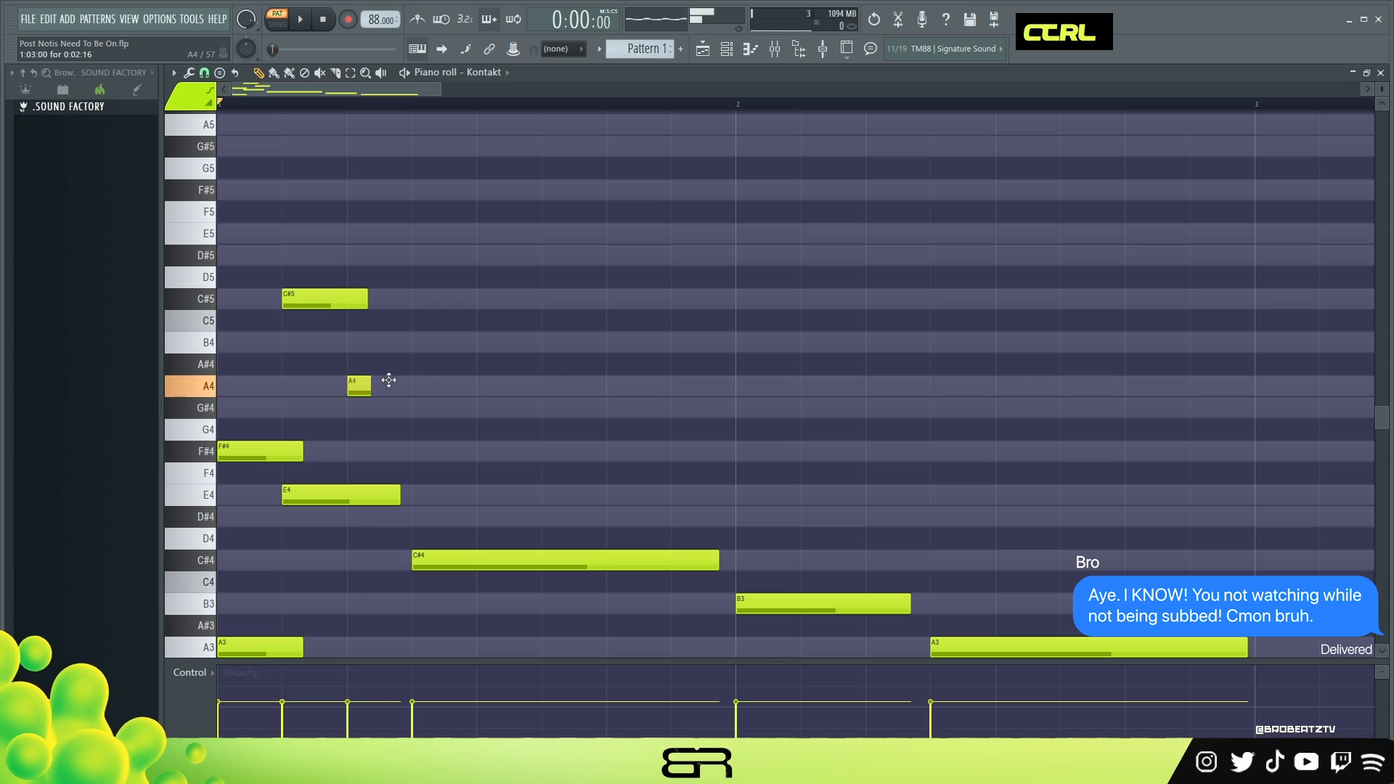
Step: Delete the A4, C#5 and F#4 notes above the melody
right_click(455, 386)
right_click(325, 299)
right_click(262, 451)
scroll(328, 371, down, 2)
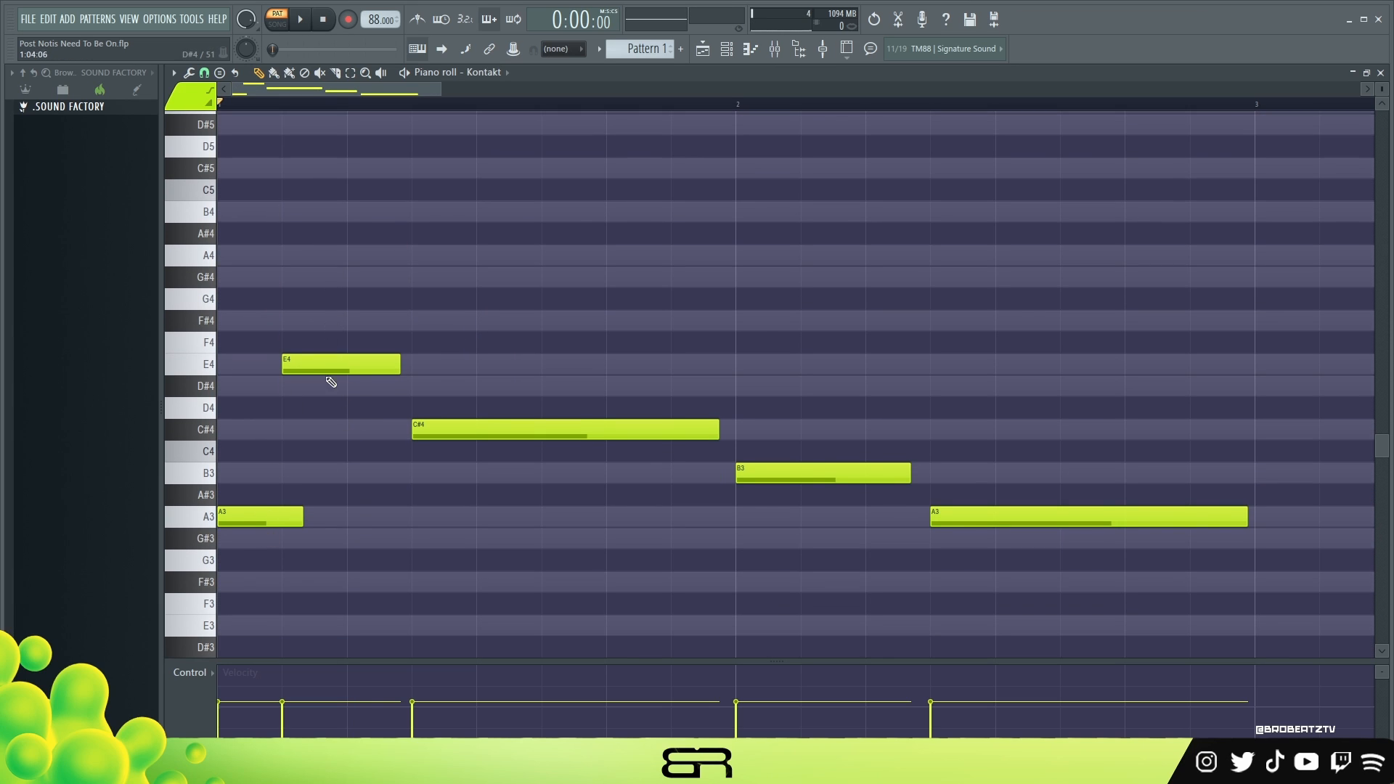
key(ctrl)
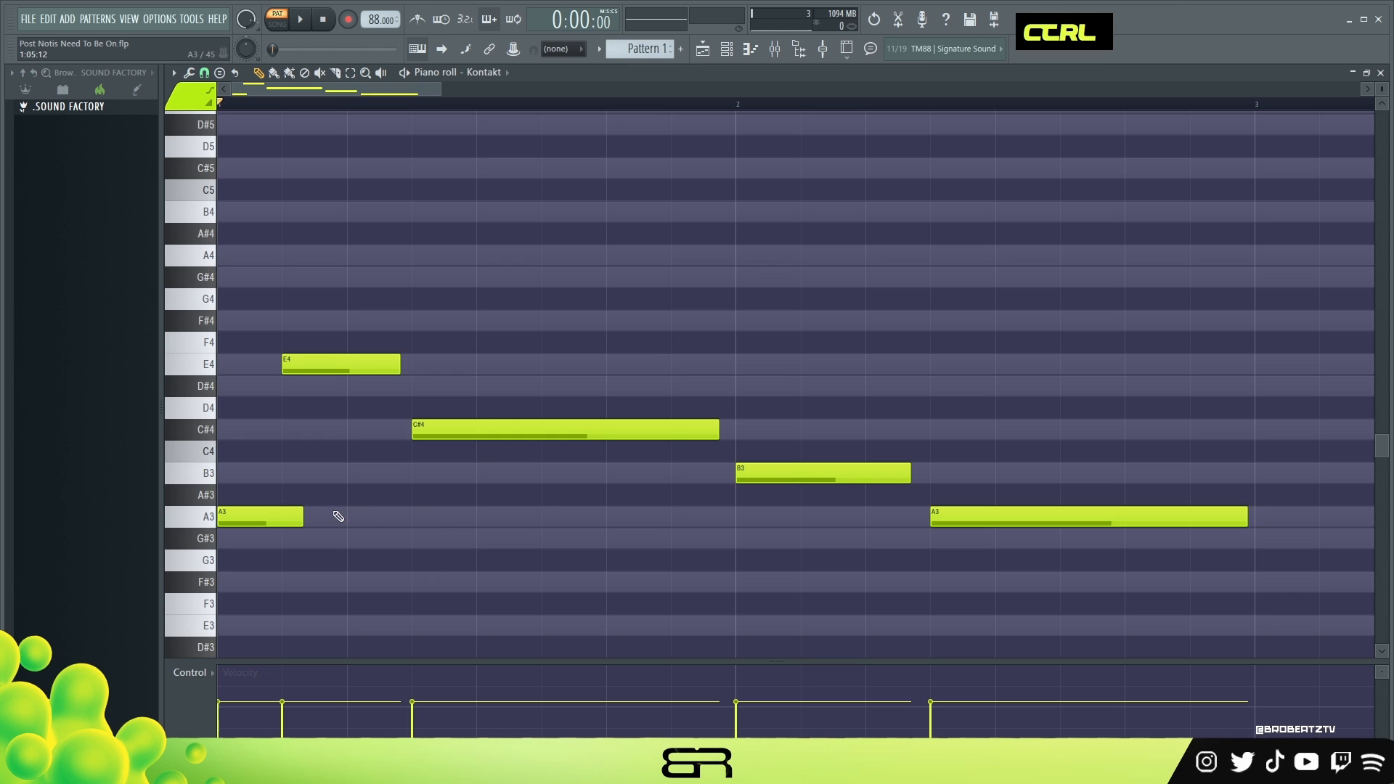
Step: Stack copies of the short E4 note above it at G#4 and B4
ctrl+click(279, 512)
drag(278, 512, 233, 425)
right_click(236, 429)
shift+click(357, 370)
drag(357, 370, 303, 209)
right_click(463, 214)
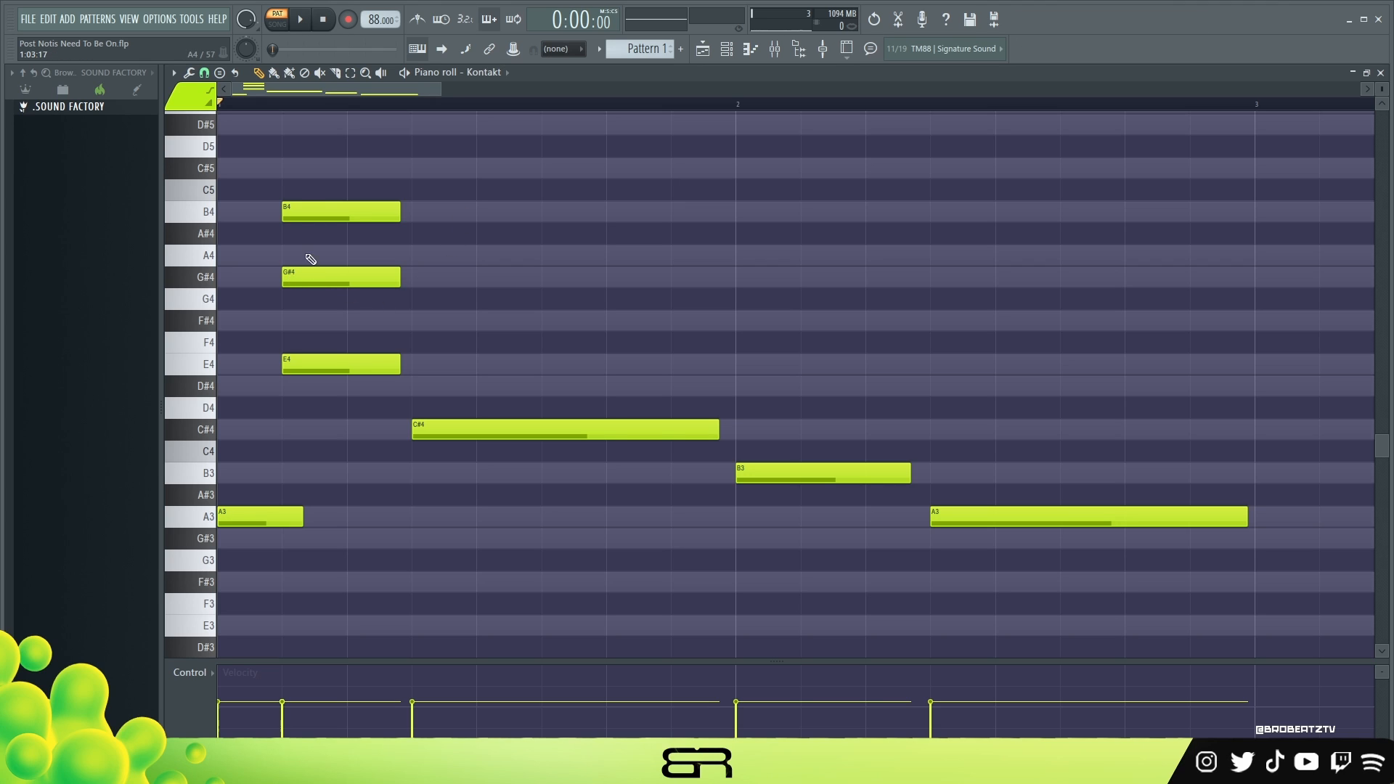
Step: Shift the B4 note to the bar's start and the G#4 note to the C#4 note's start, extending the G#4 to the bar's end
drag(319, 278, 451, 278)
drag(369, 221, 305, 221)
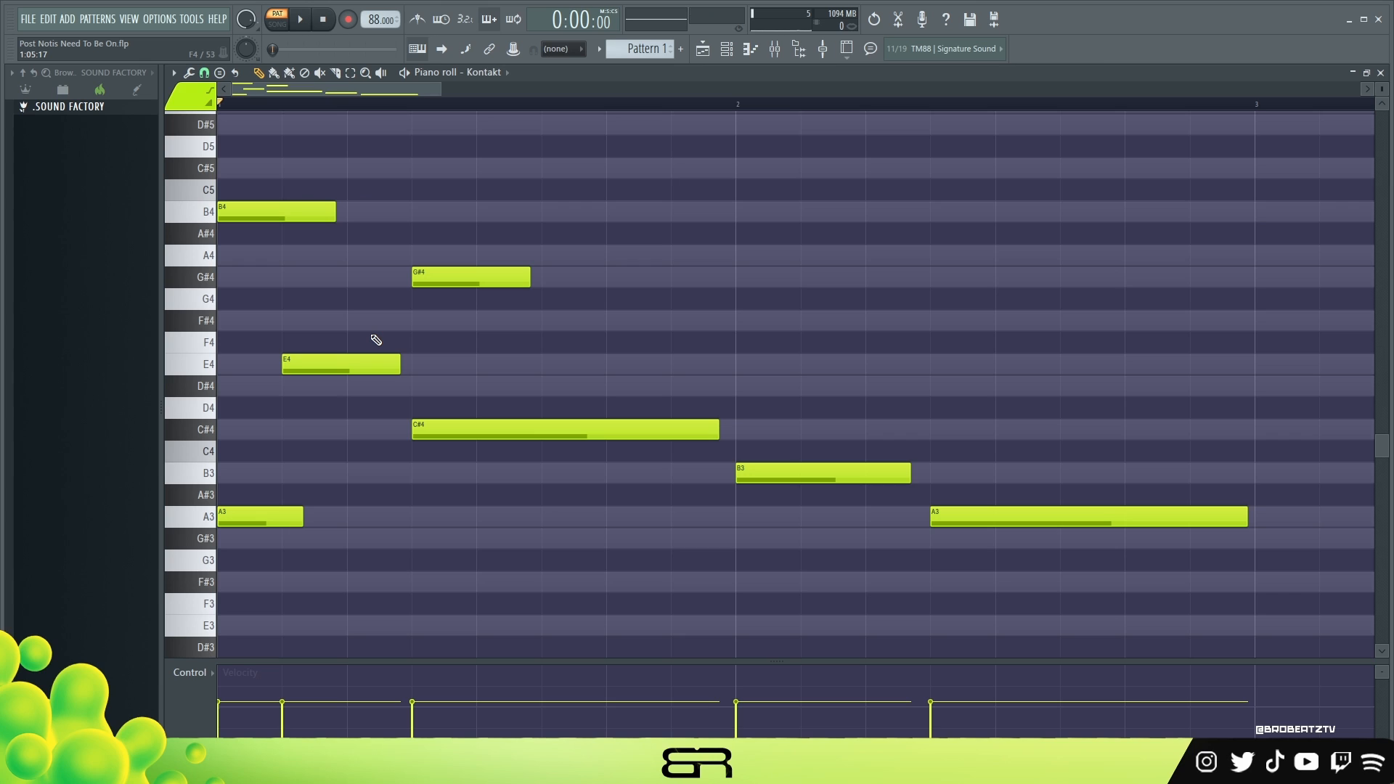
drag(529, 278, 731, 305)
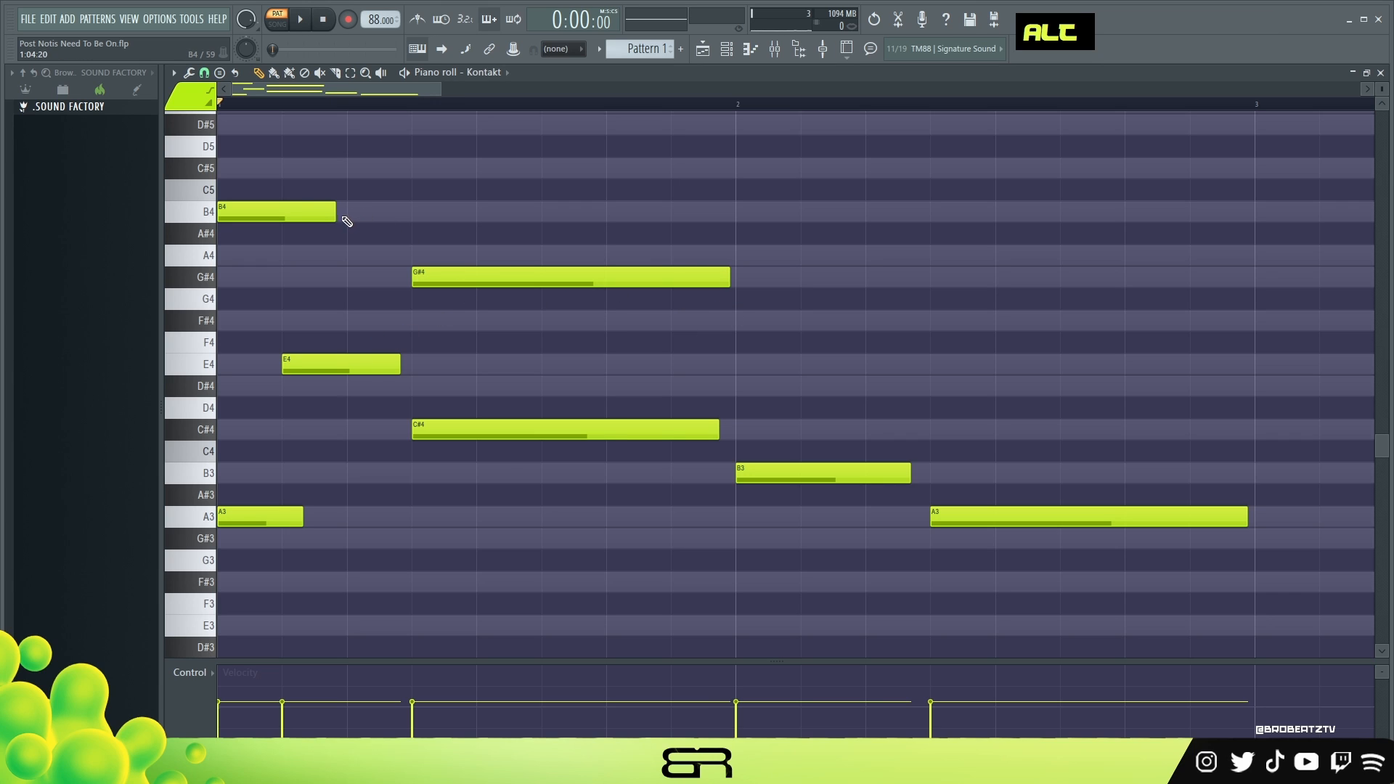
Step: Add a shorter second B4 note after the first one and play the melody back
ctrl+click(290, 212)
drag(291, 212, 431, 221)
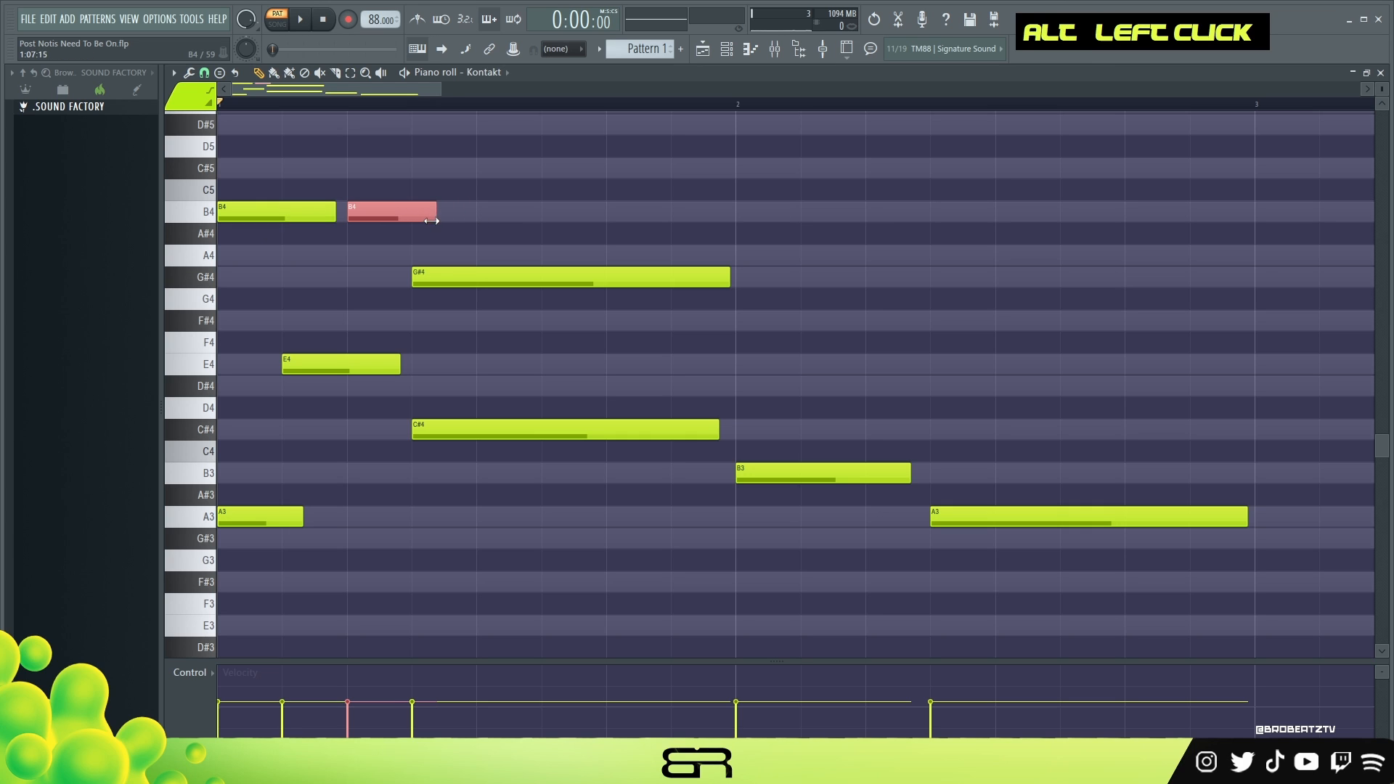
right_click(469, 225)
key(space)
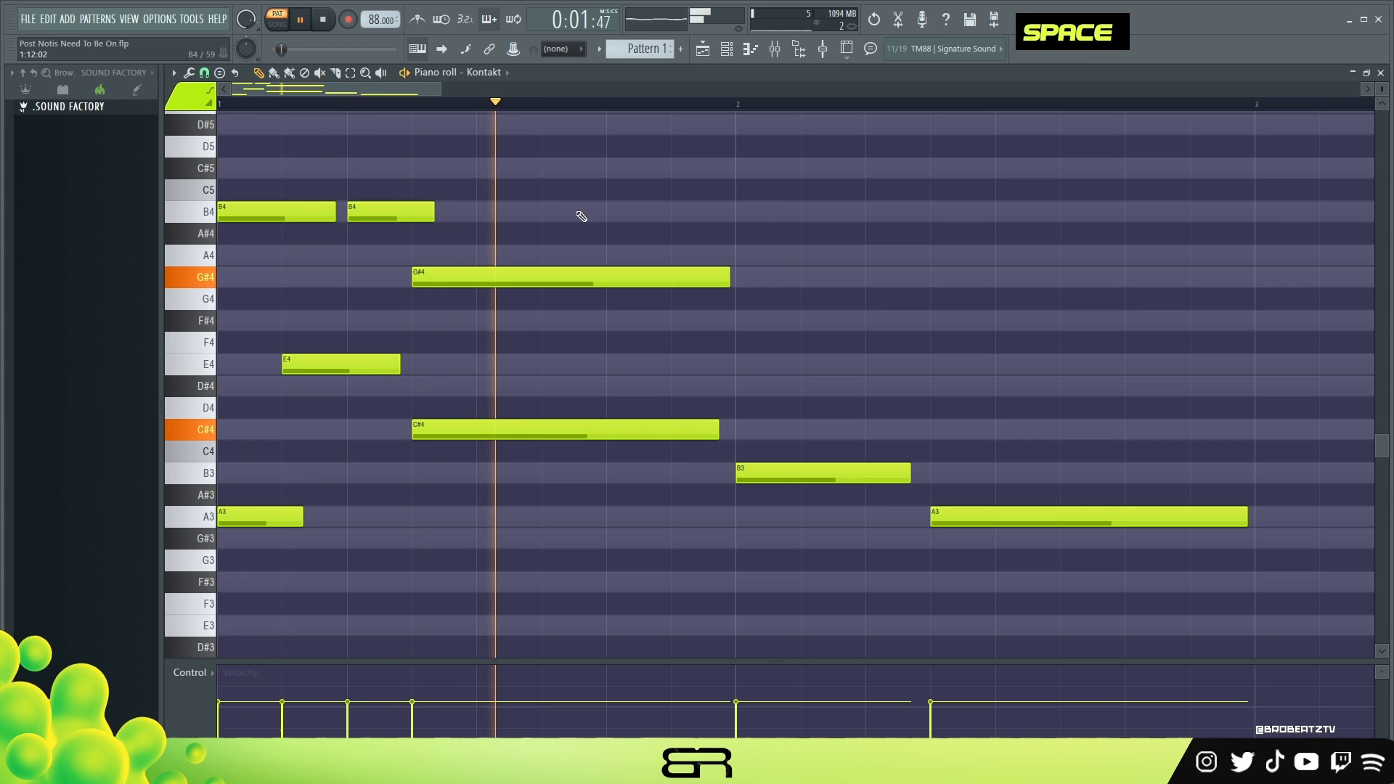
key(space)
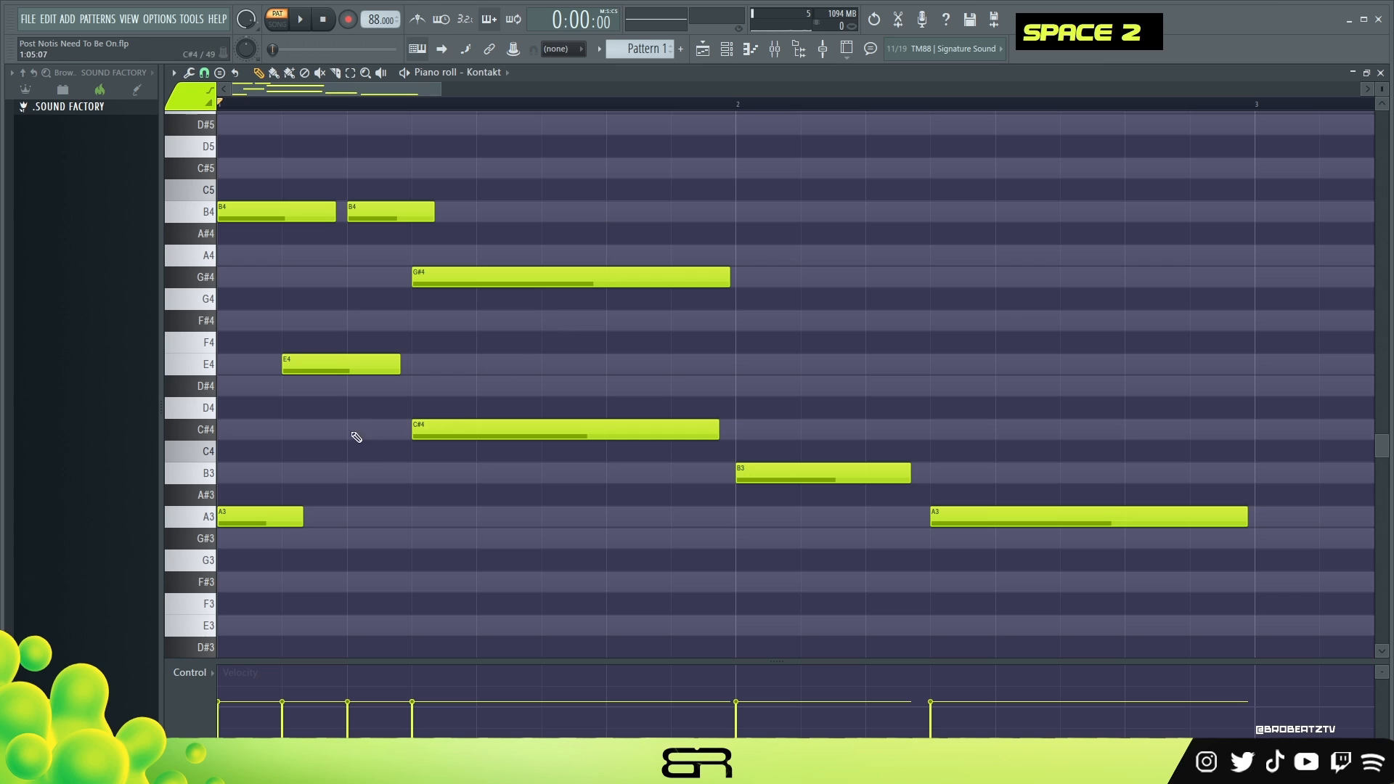
Step: Try layering C#4 and E4 over the opening A3, G#4 over the E4, and E4 over the long C#4, and play it back
drag(249, 363, 571, 524)
right_click(633, 534)
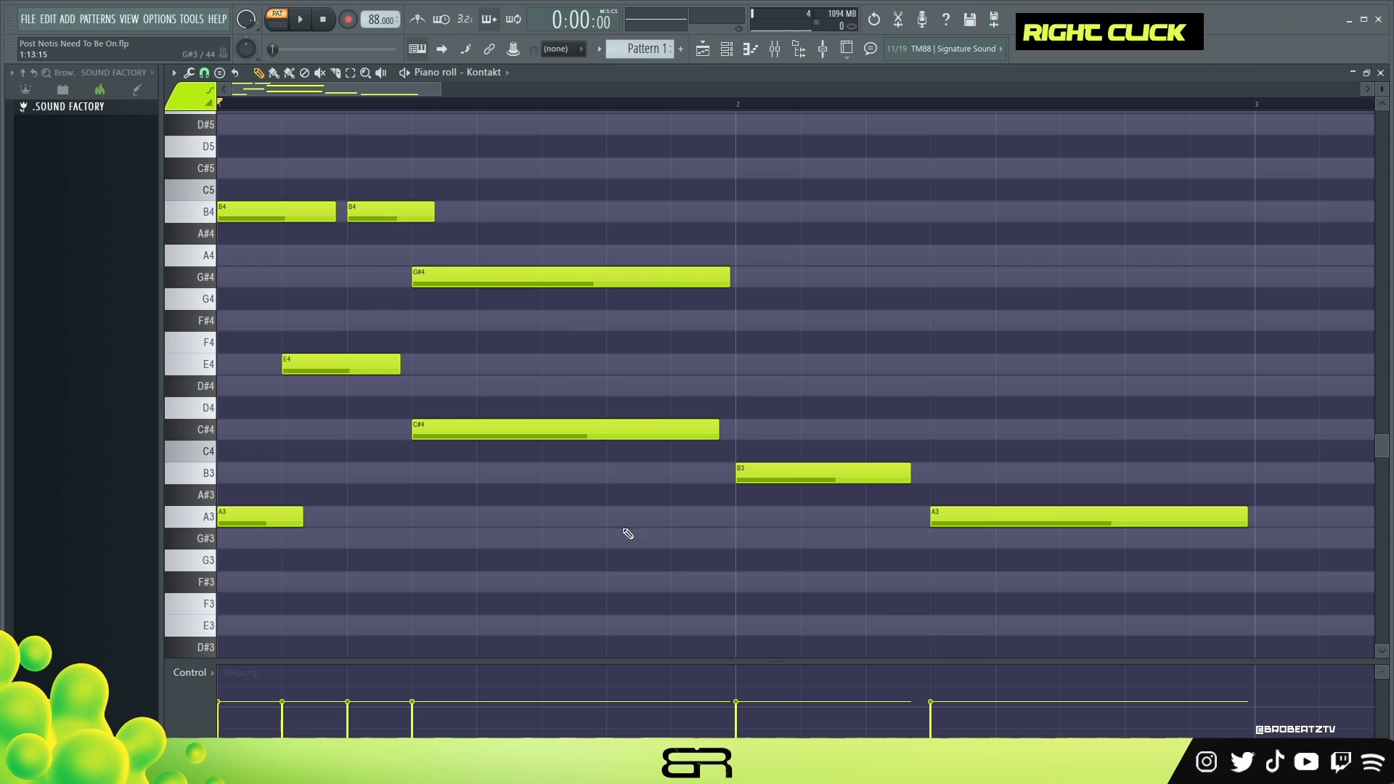
drag(247, 514, 249, 345)
ctrl+click(342, 364)
drag(342, 364, 363, 279)
ctrl+click(433, 428)
drag(433, 428, 465, 337)
right_click(527, 244)
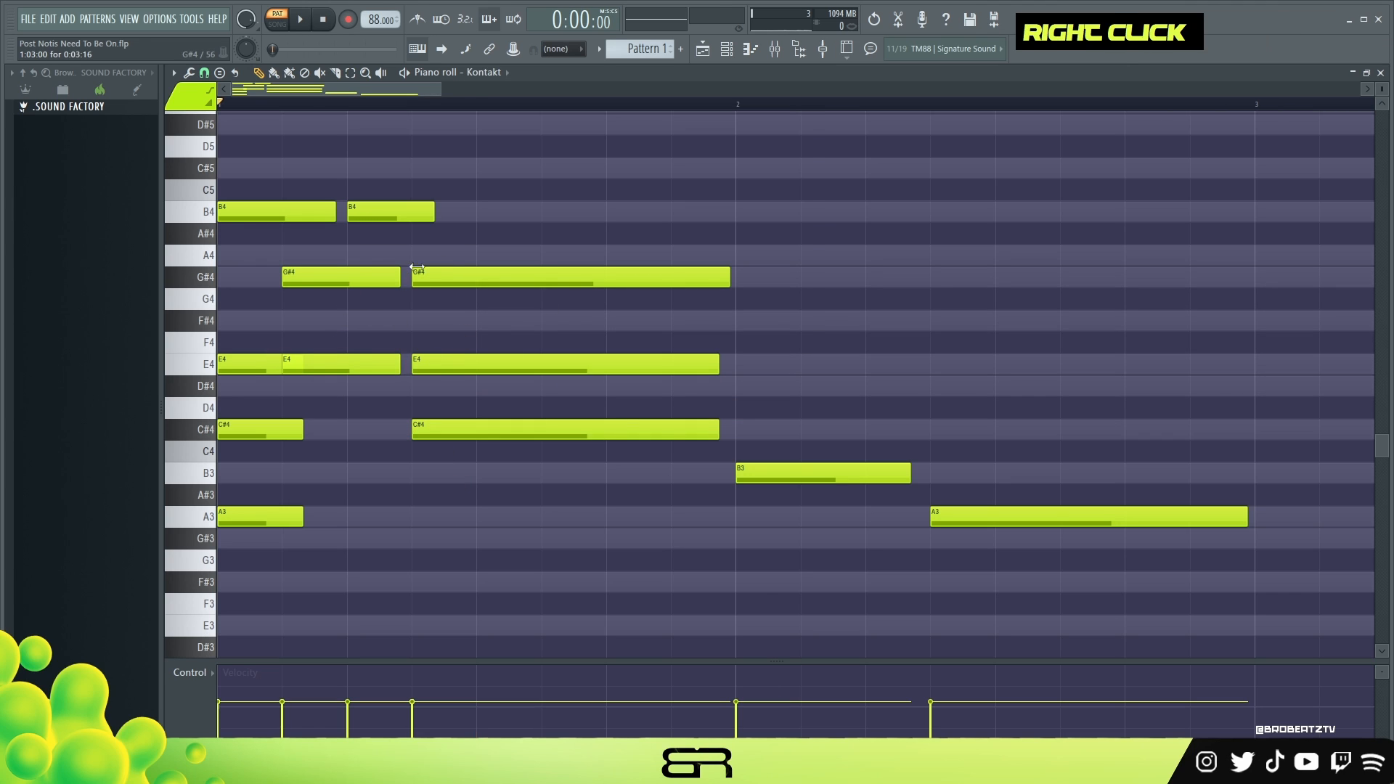
key(space)
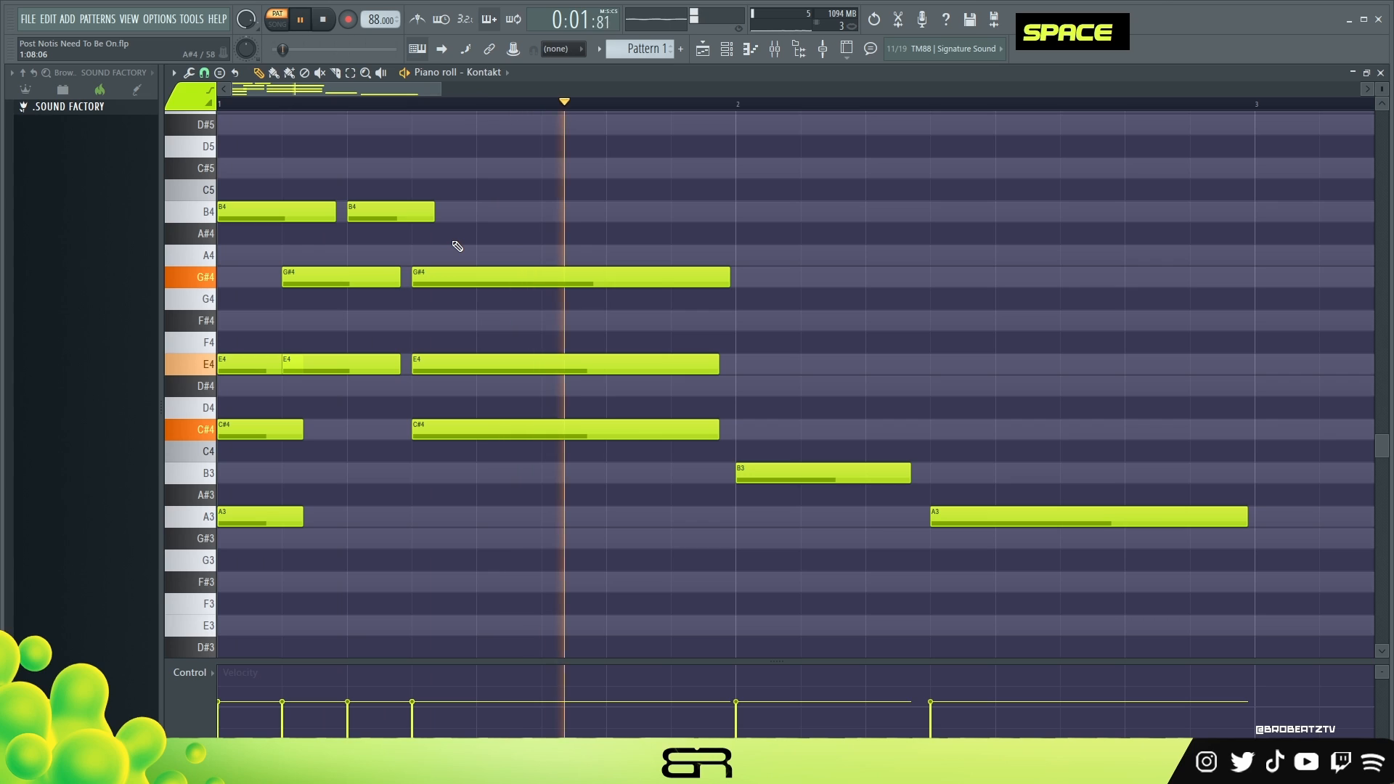
key(space)
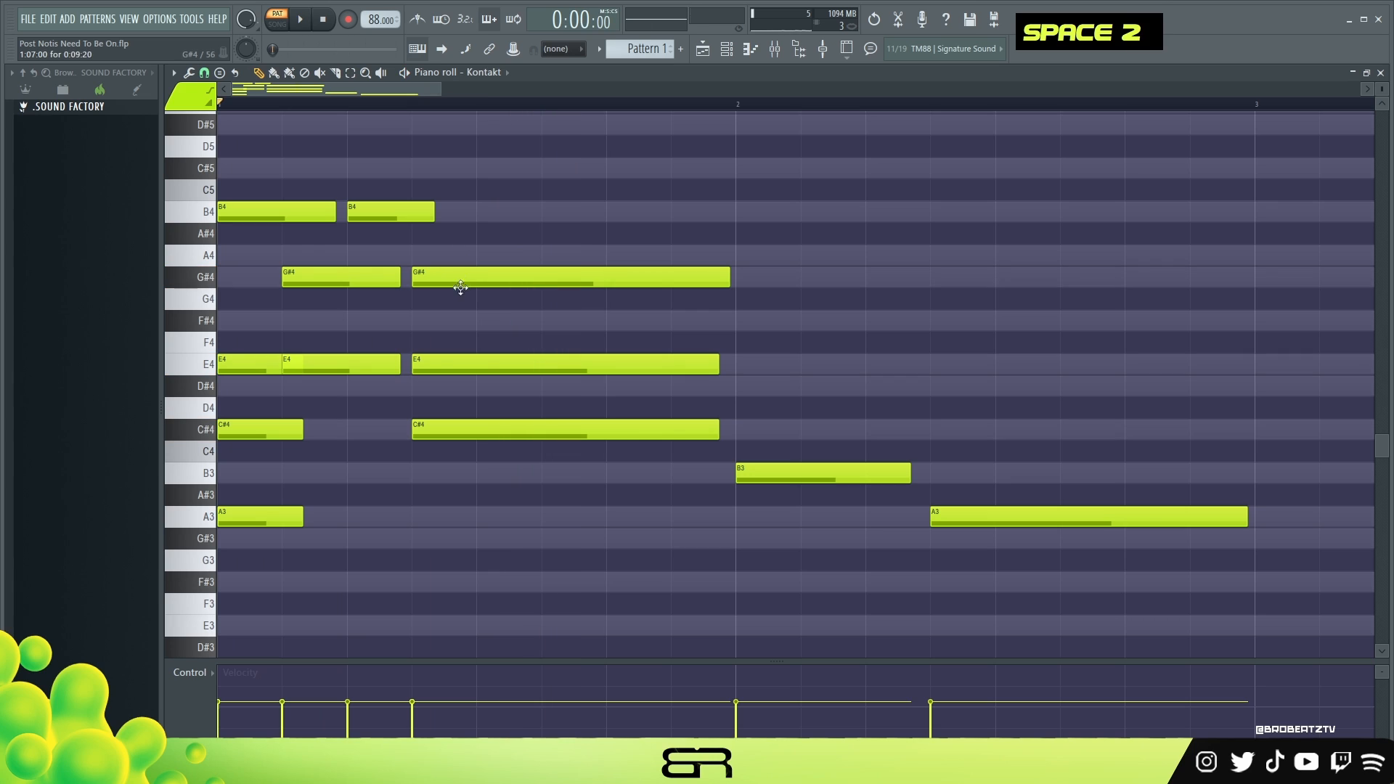
Step: Delete the layered long E4, short G#4, and the E4 and C#4 notes above the opening A3
right_click(481, 366)
right_click(339, 277)
right_click(232, 363)
right_click(239, 429)
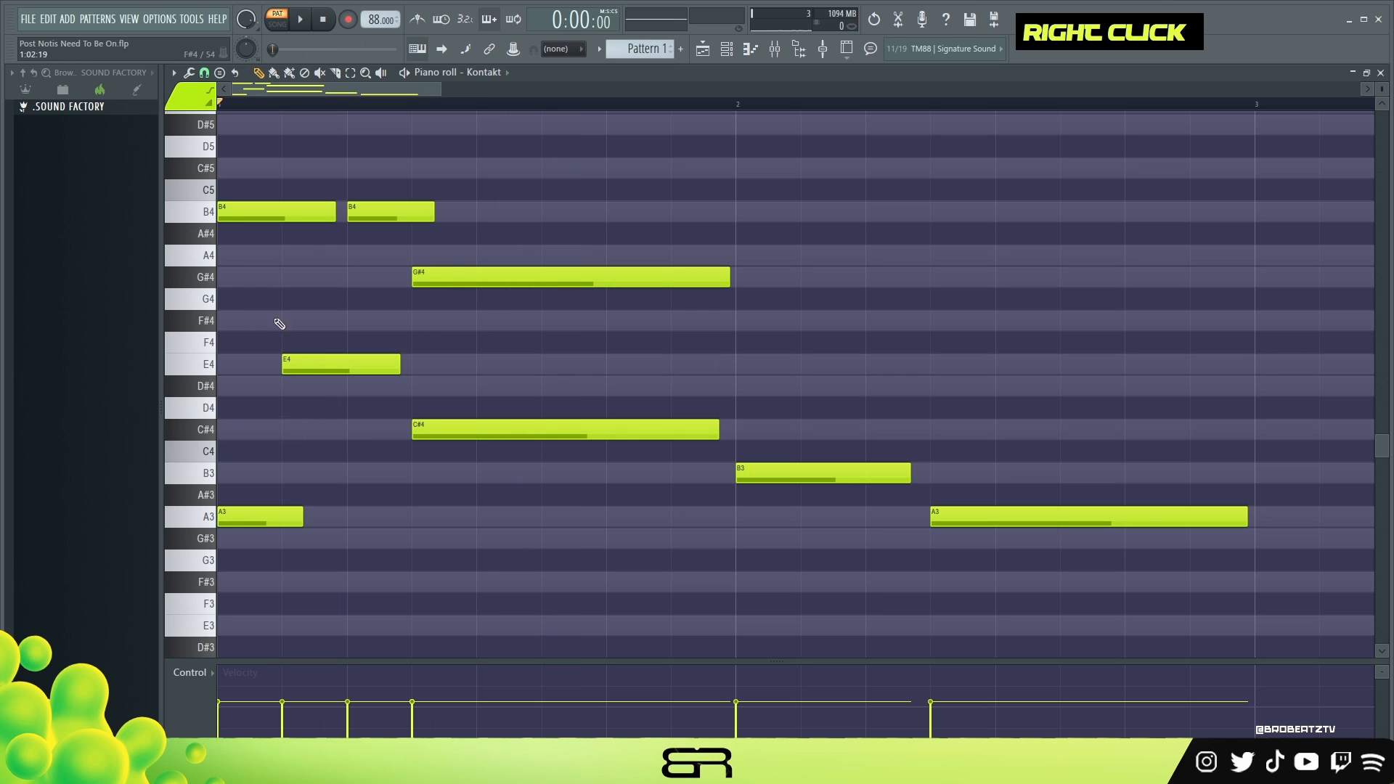
Step: Copy the short E4 note one octave higher to E5
scroll(464, 363, up, 1)
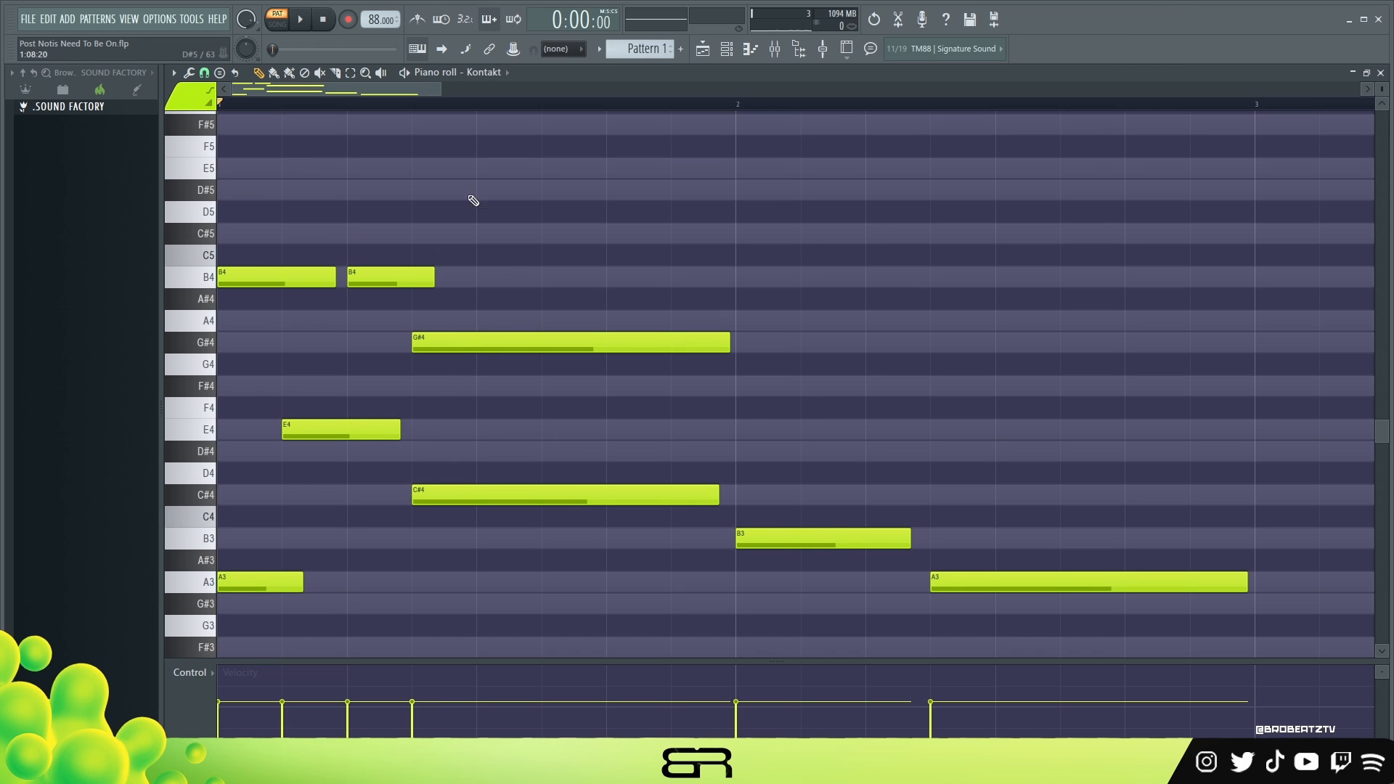
key(ctrl)
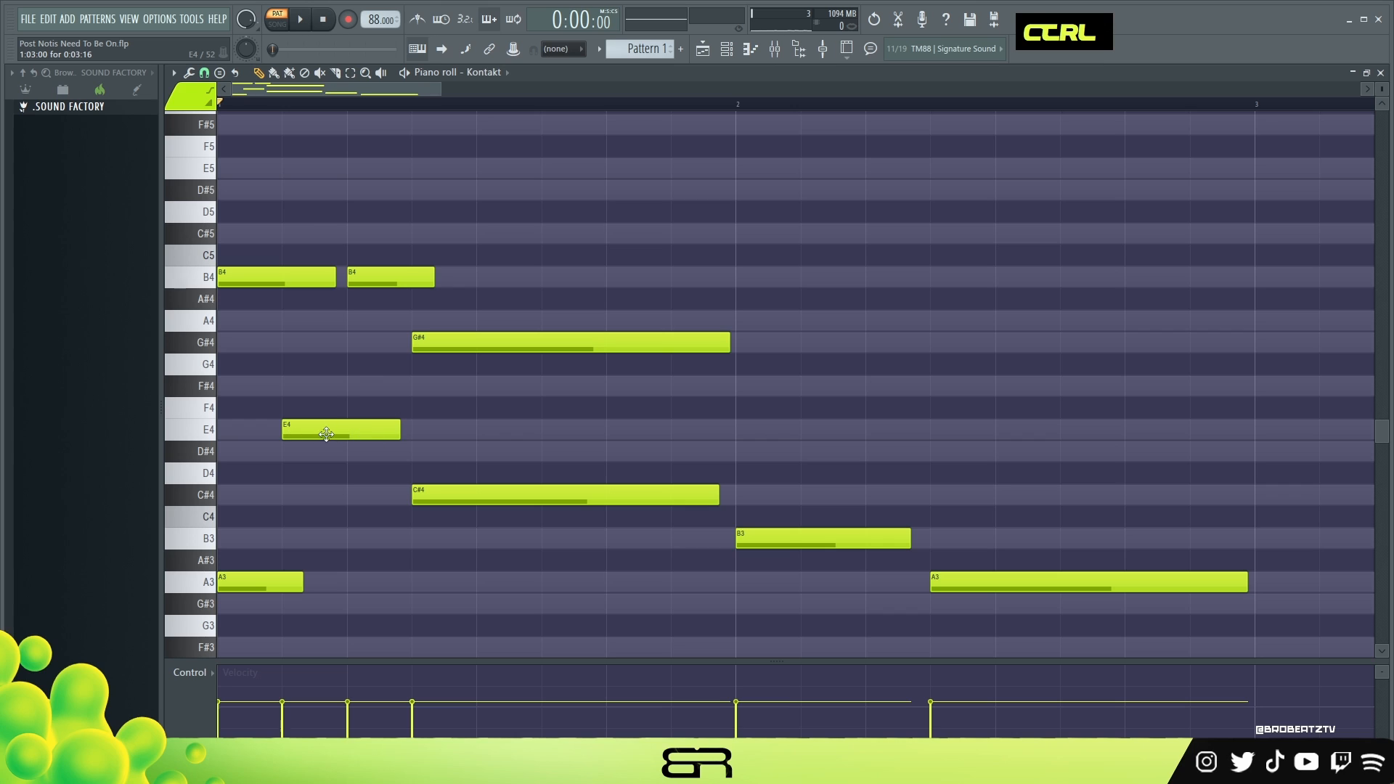
ctrl+click(319, 428)
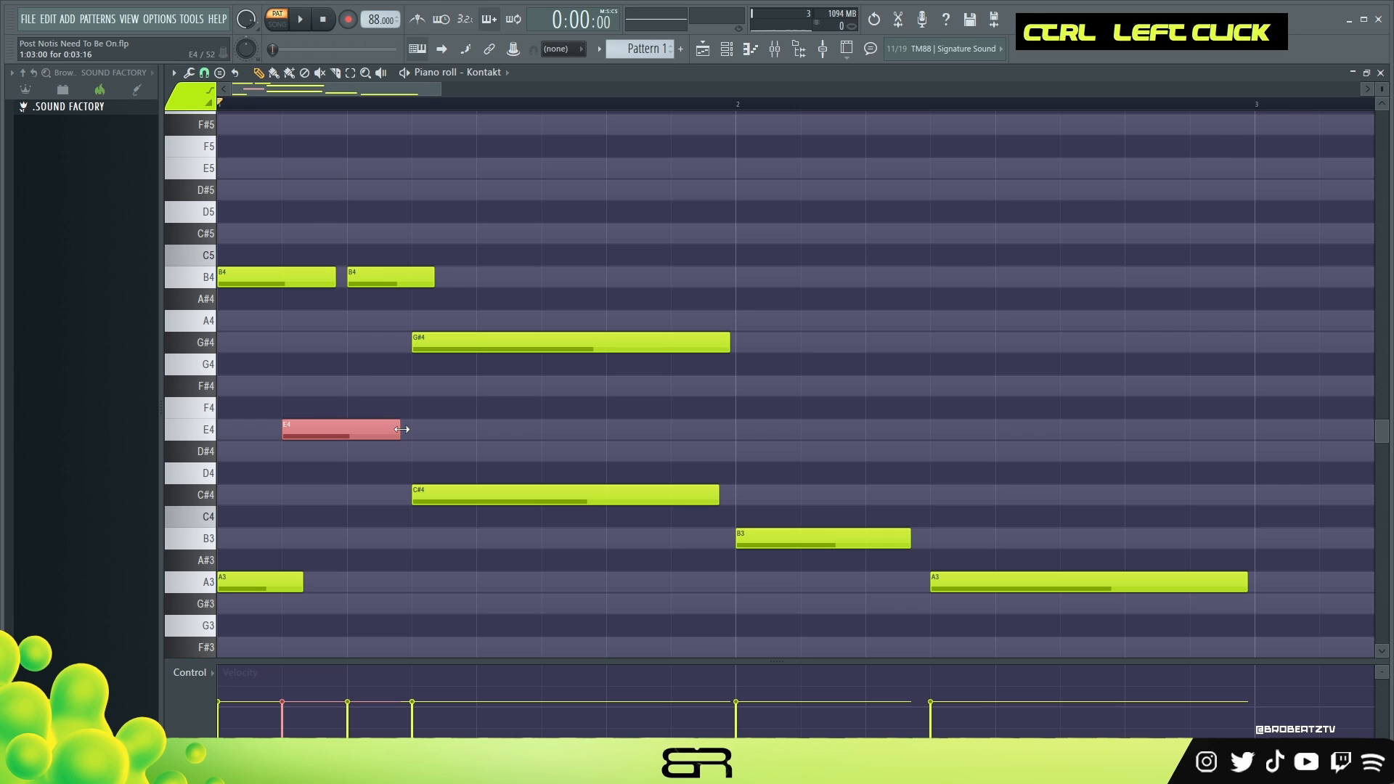
shift+click(349, 432)
key(ctrl+Up)
right_click(488, 414)
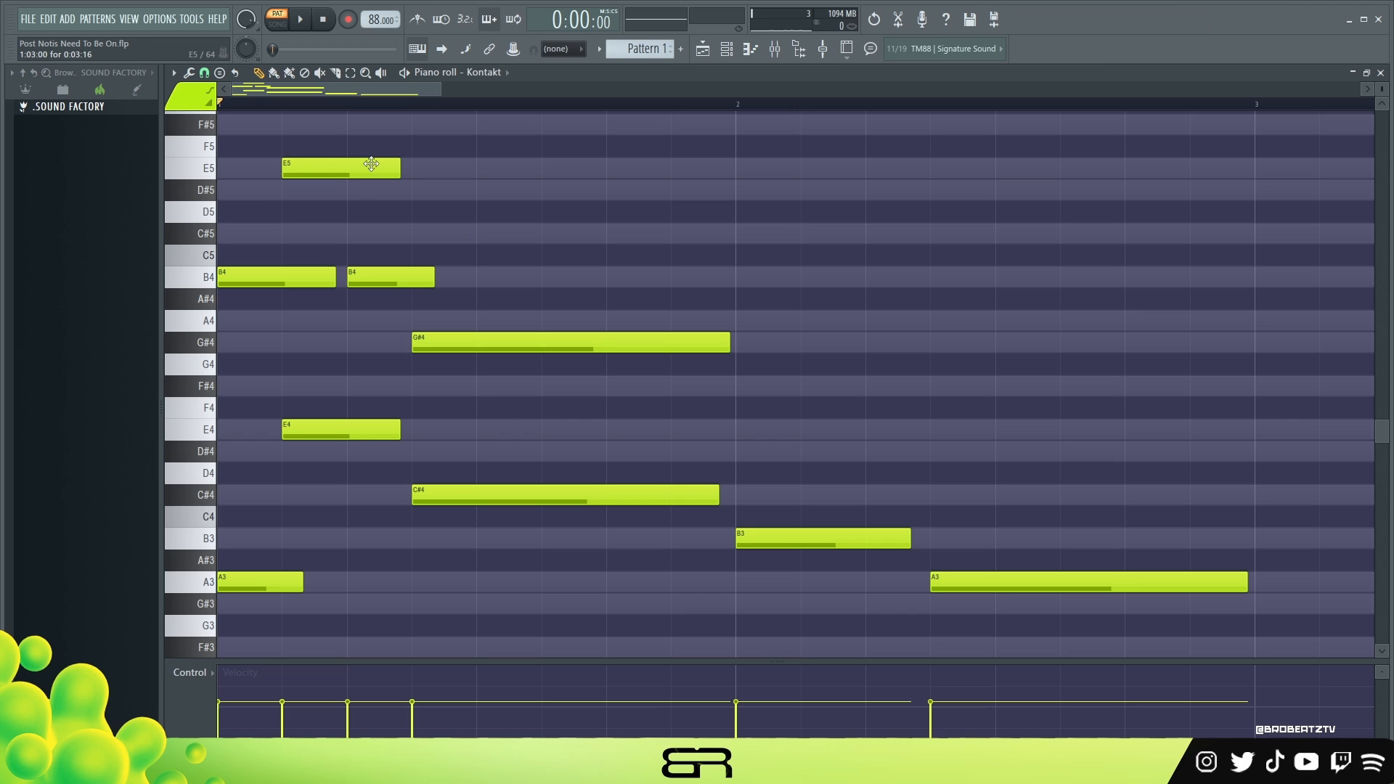
Step: Repeat the E5 note twice along the first bar, with the first copy starting at the long G#4 note
mouse_move(271, 397)
mouse_down()
mouse_move(400, 460)
mouse_move(432, 453)
mouse_up()
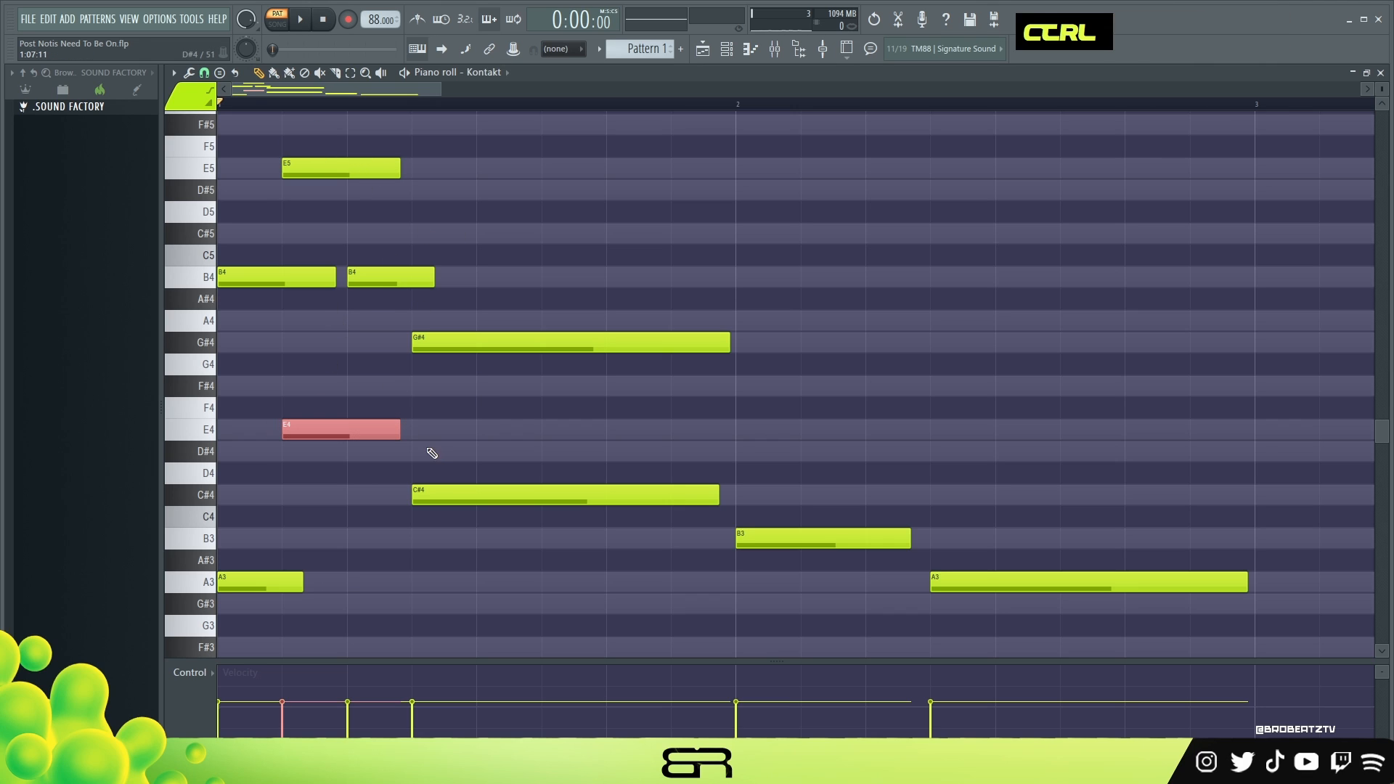
right_click(357, 212)
drag(371, 239, 631, 239)
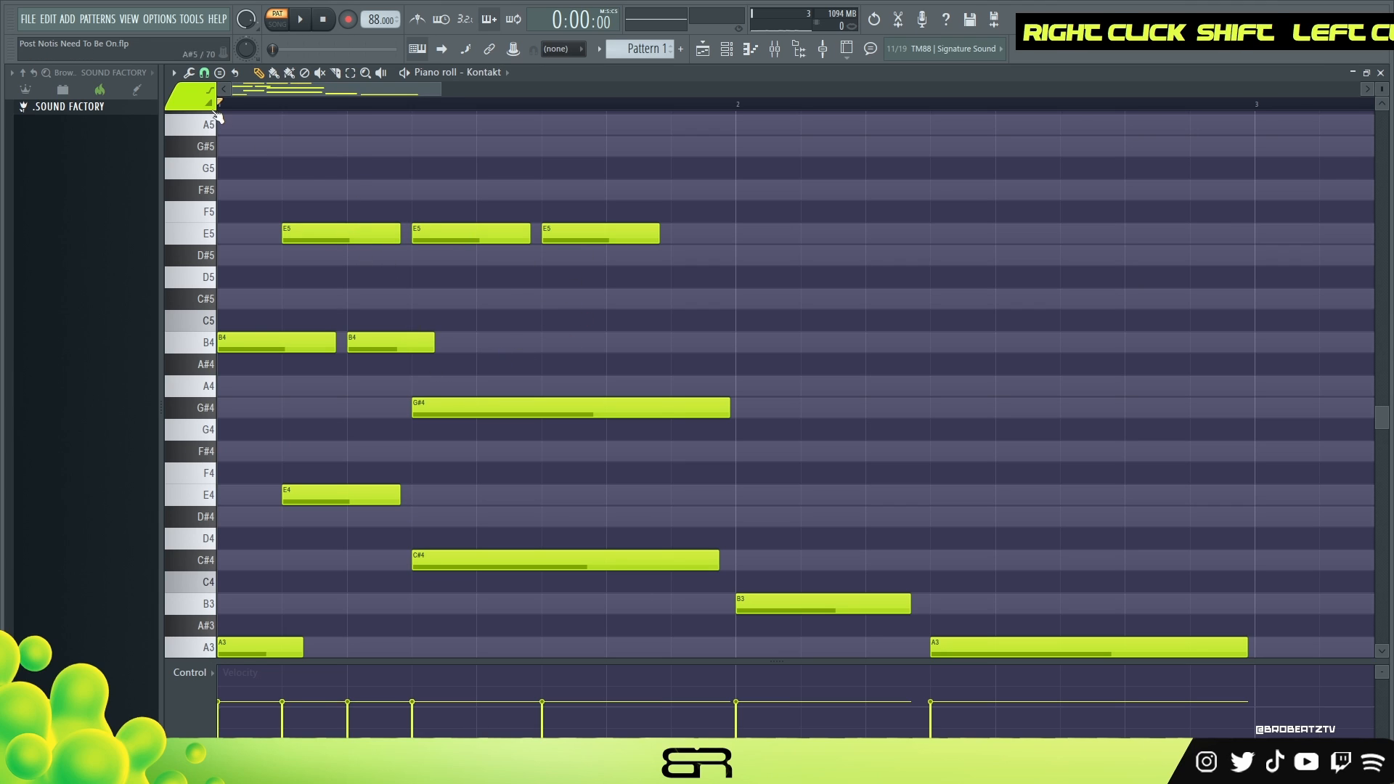
Step: With the snap set to 1/6 beat, shorten the third E5 note and add a short D#5 directly after it
click(204, 73)
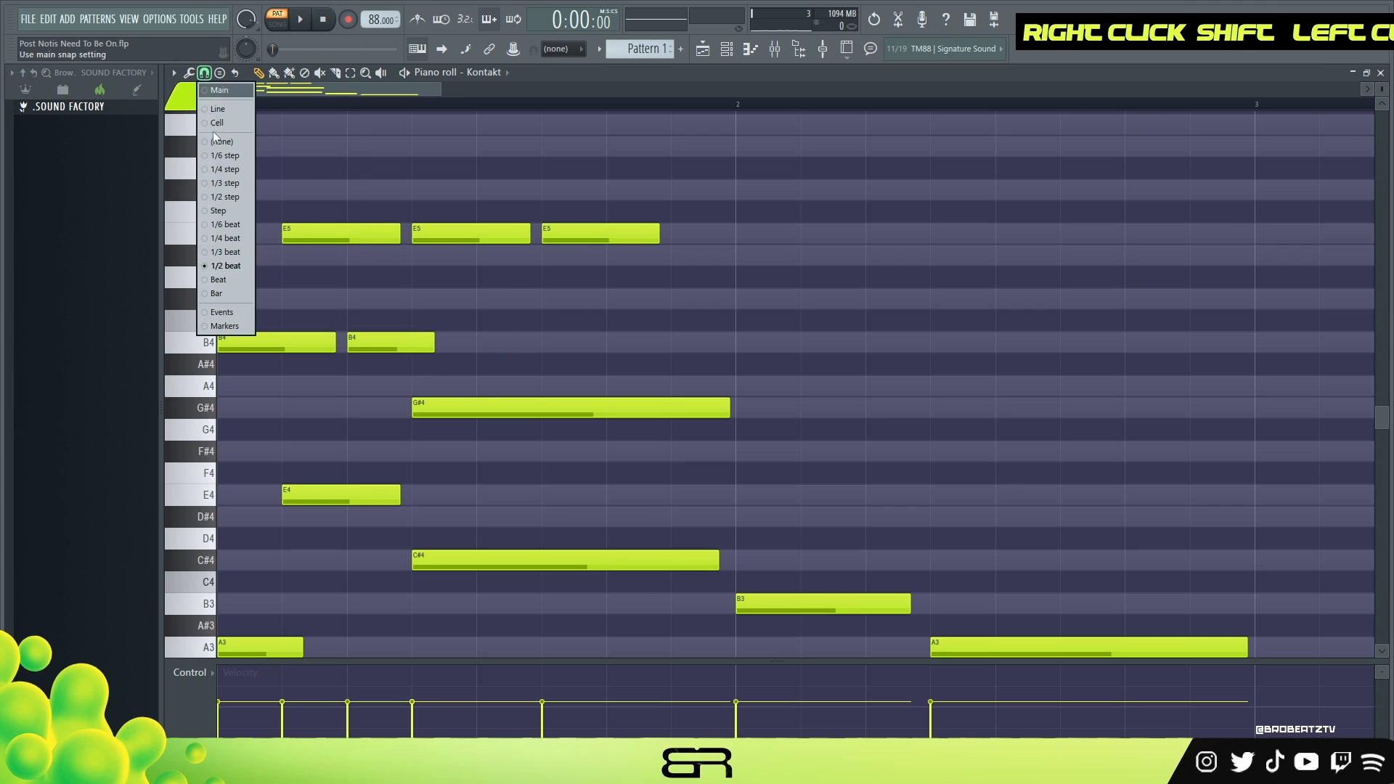
click(231, 225)
drag(648, 240, 559, 258)
key(space)
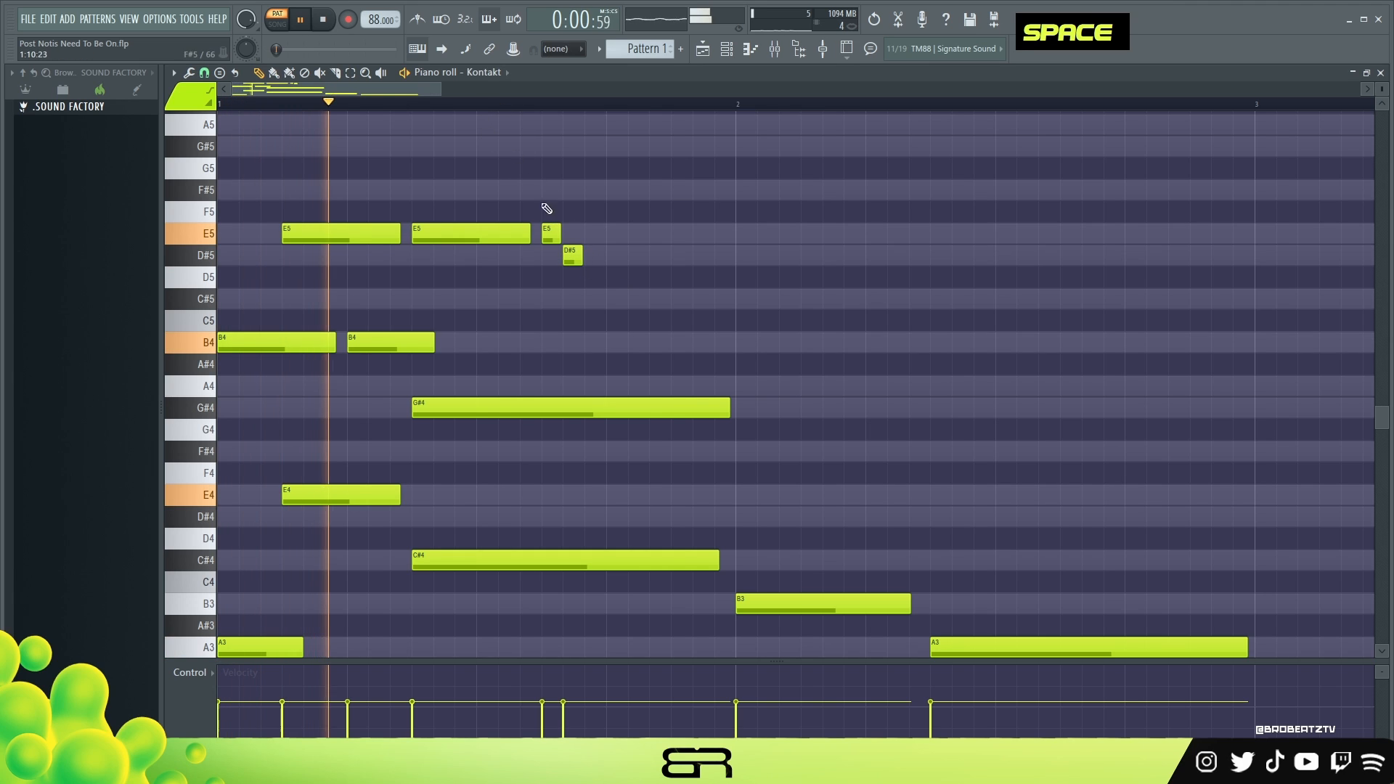
Step: Add an E5 note reaching the first bar's end, fit the D#5 note's length up to its start, and play the melody back
drag(580, 256, 727, 247)
key(space)
click(613, 236)
key(space)
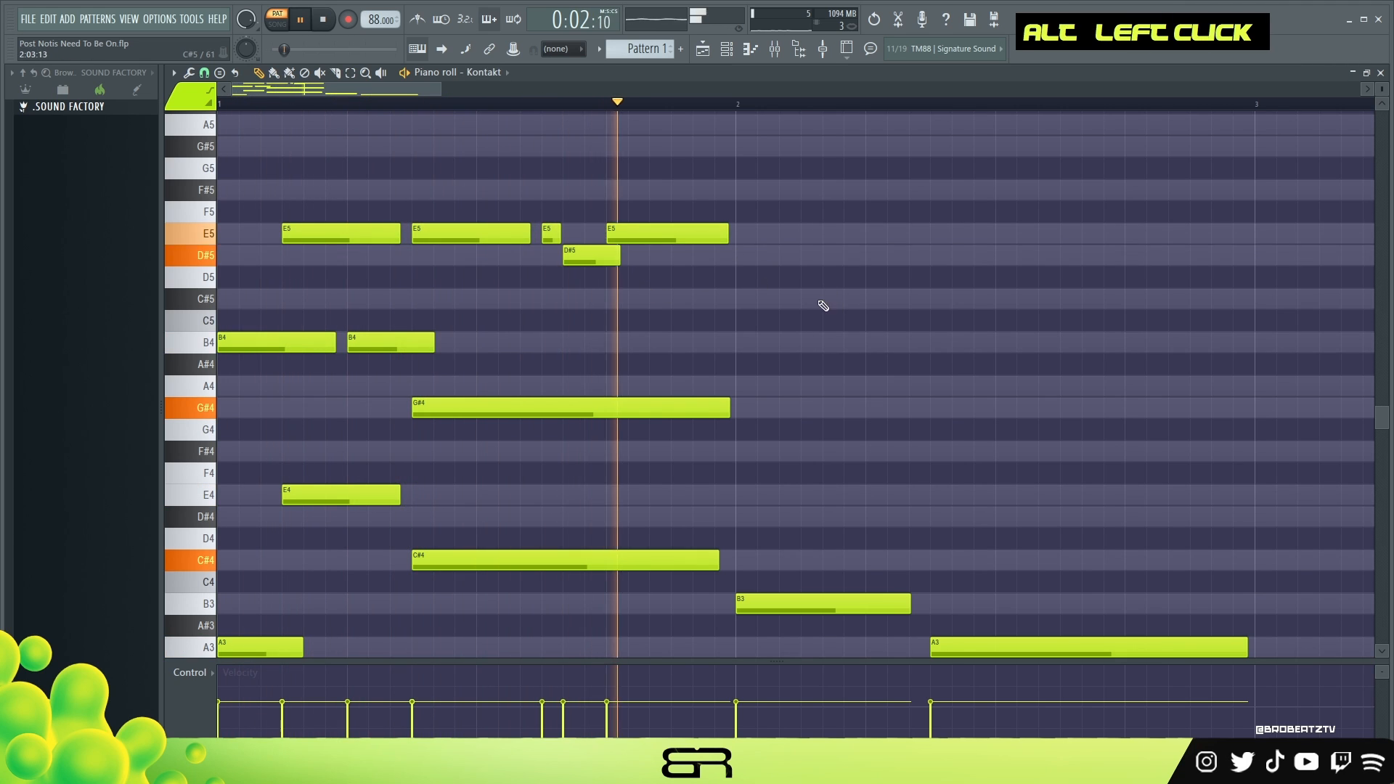
alt+click(617, 260)
drag(617, 260, 606, 261)
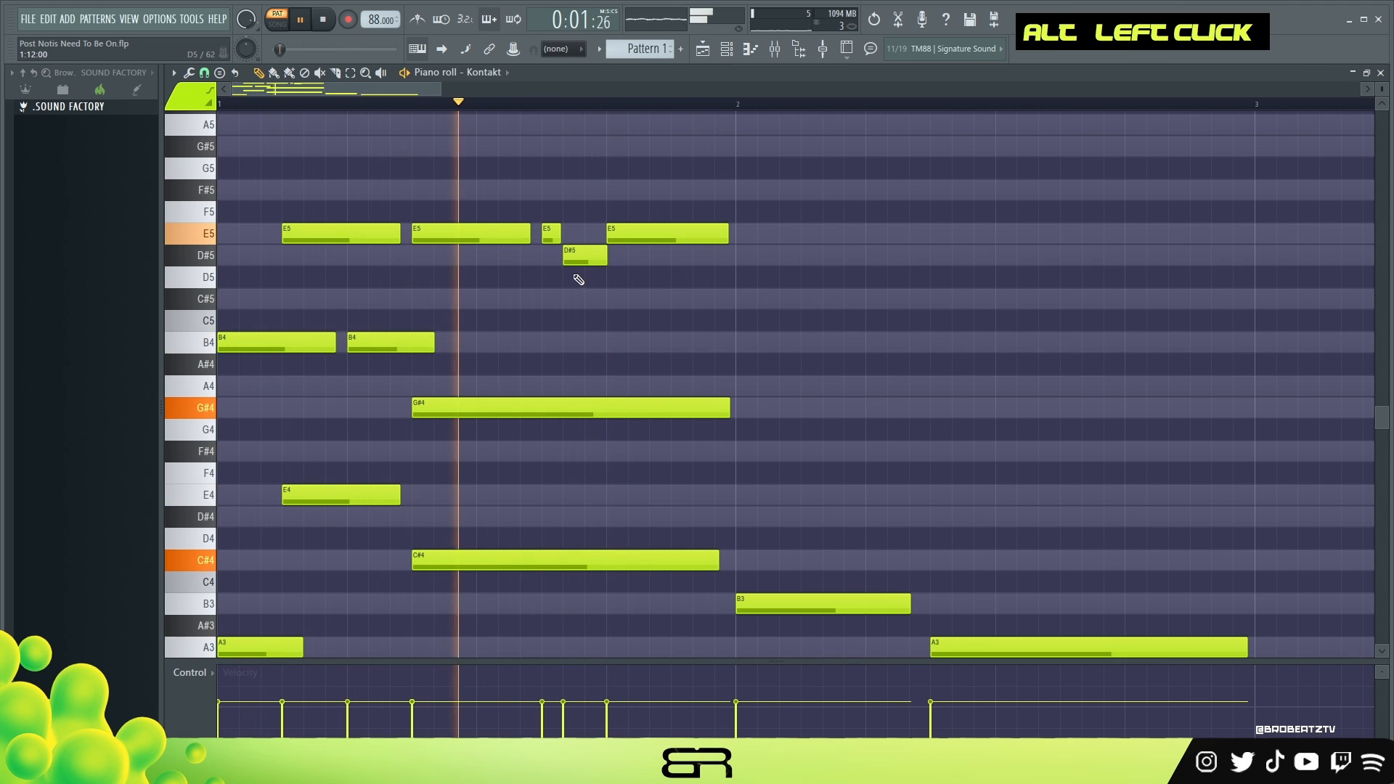
key(space)
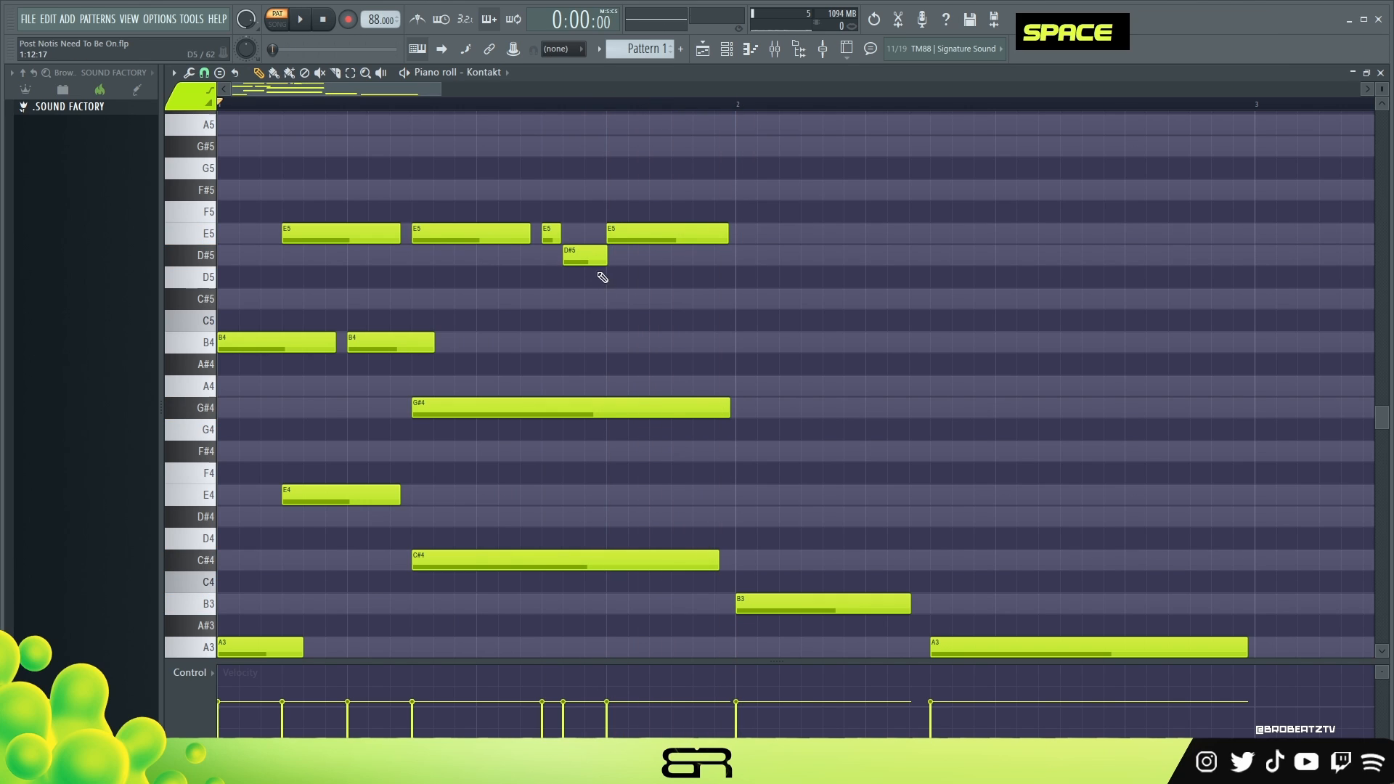
Step: Examine the high E5 line and compare the first bar's full note arrangement with the second bar's B3 and A3 notes
right_click(394, 301)
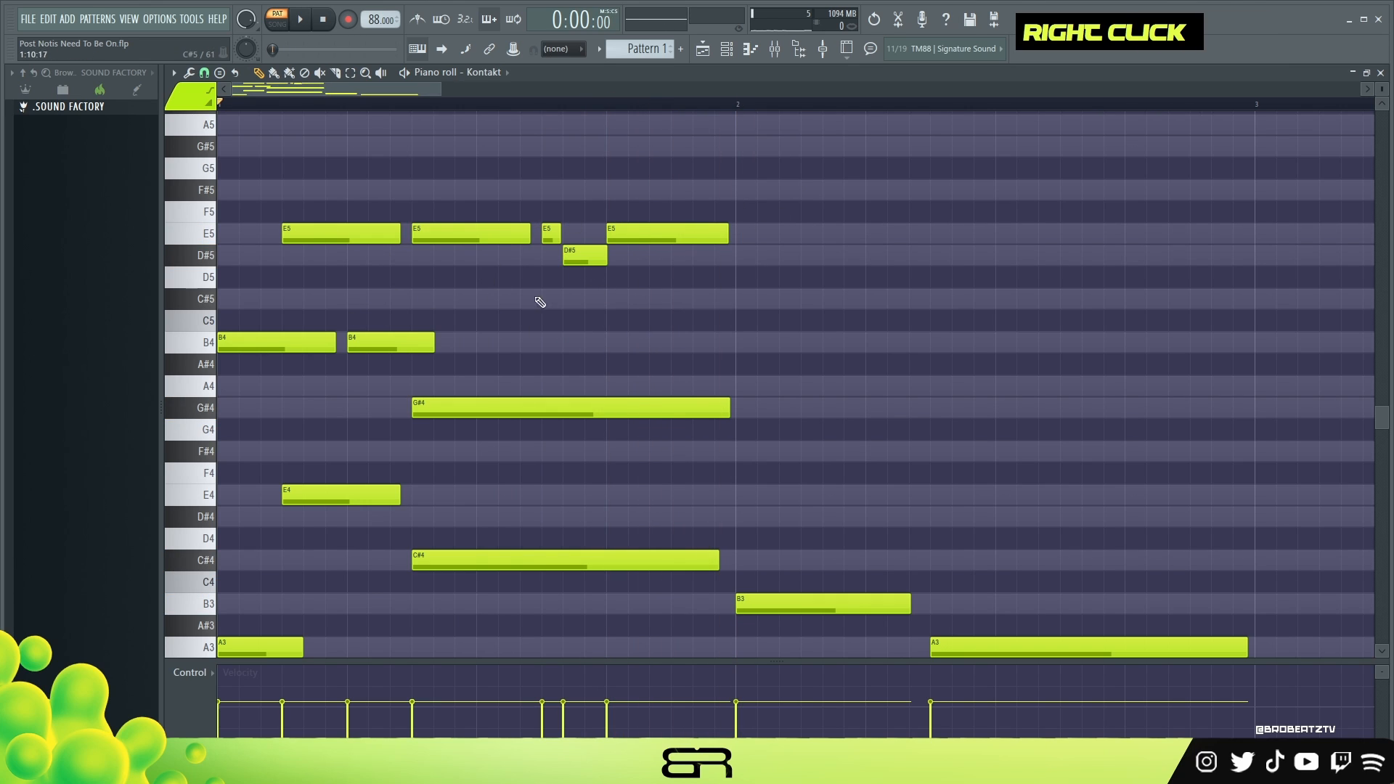
drag(748, 182, 376, 260)
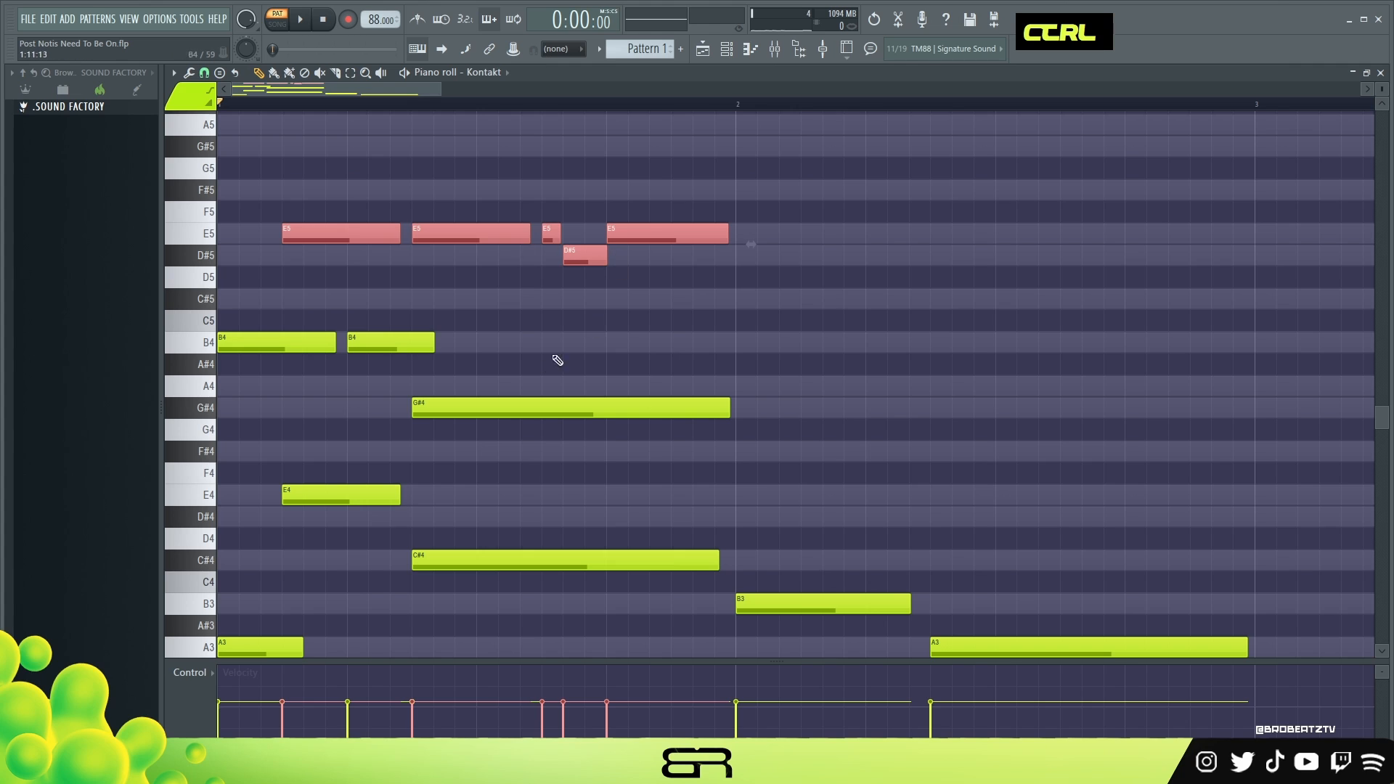
scroll(552, 265, down, 3)
right_click(593, 248)
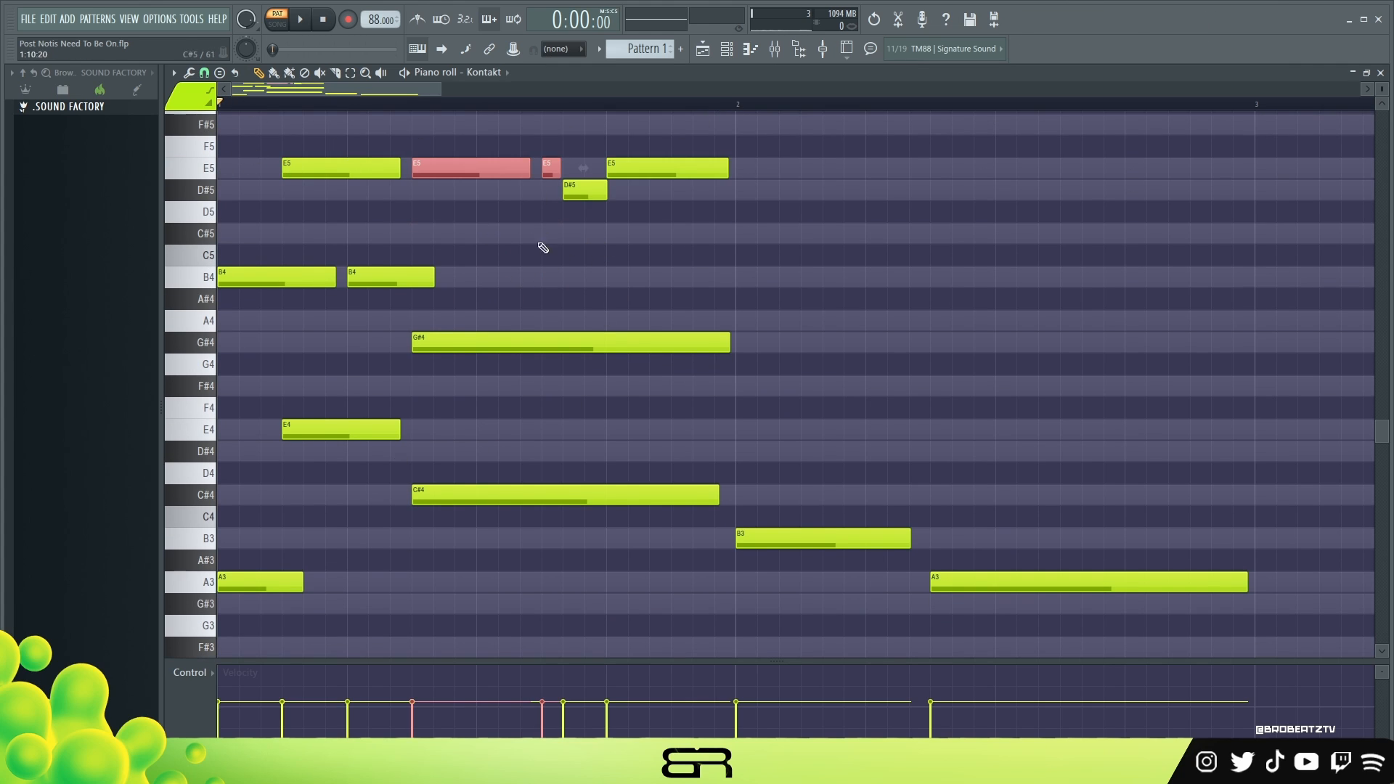
right_click(726, 128)
drag(739, 109, 211, 177)
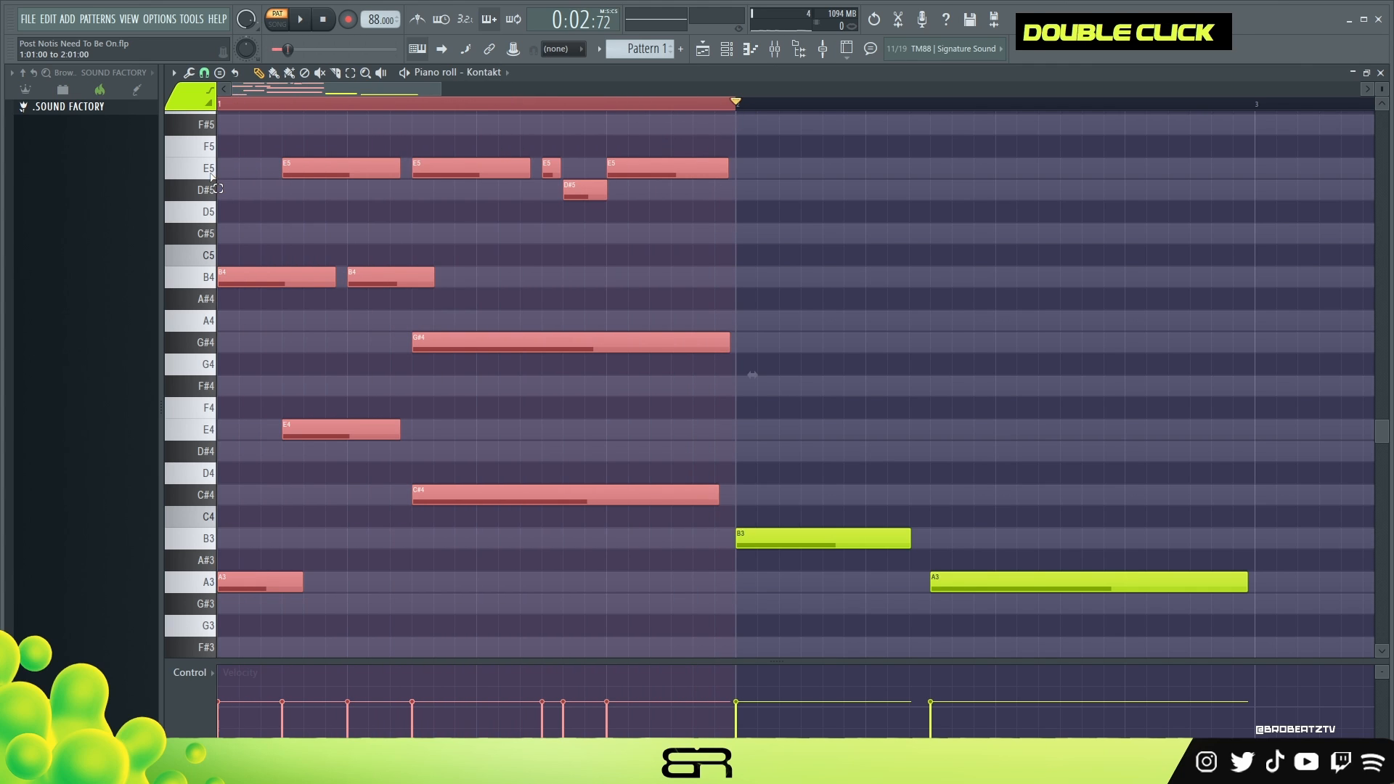
right_click(654, 251)
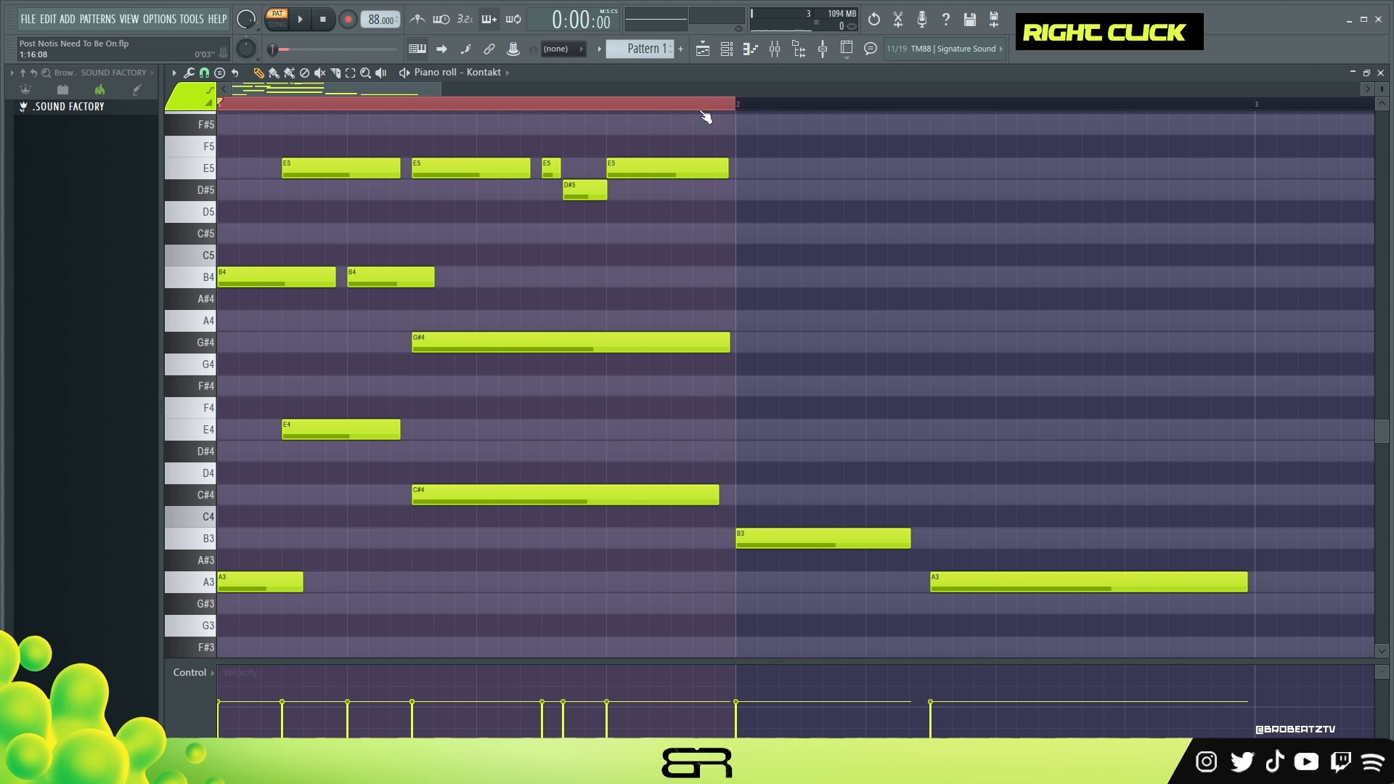
right_click(517, 260)
drag(739, 108, 1250, 183)
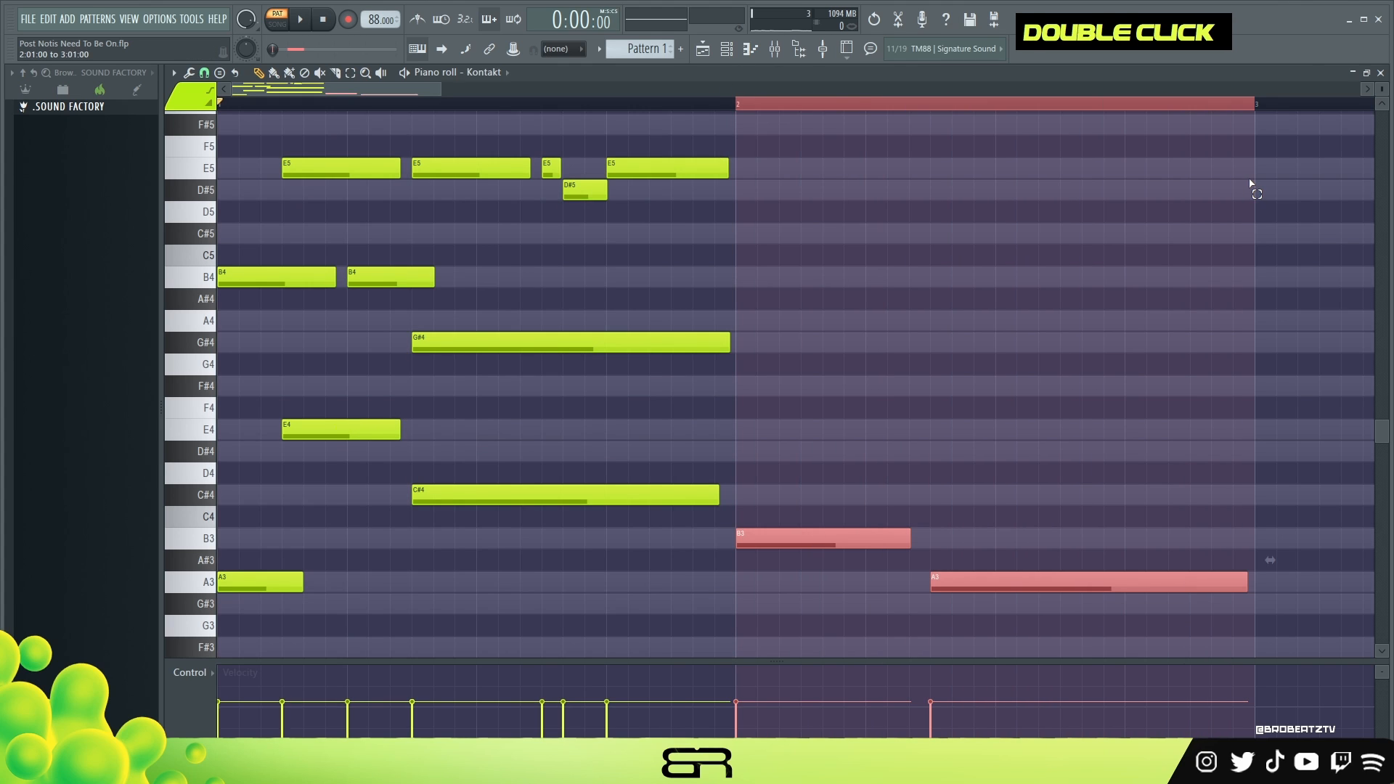
right_click(1089, 222)
mouse_move(788, 508)
mouse_down()
mouse_move(840, 554)
mouse_move(1105, 607)
mouse_move(1195, 607)
mouse_up()
right_click(1124, 511)
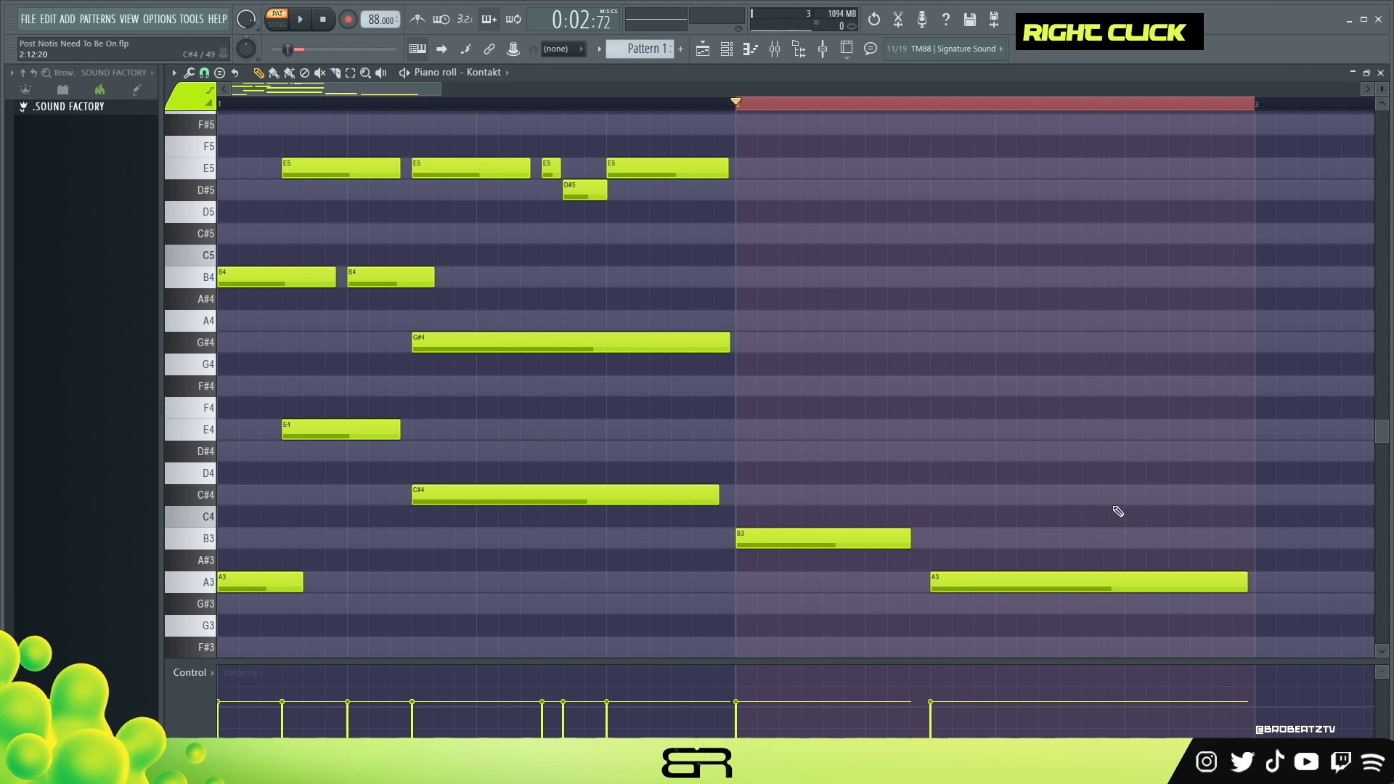
Step: Try copying the first bar's B4, G#4 and E4 notes into the second bar, and delete the copies
drag(707, 442, 222, 225)
drag(291, 276, 784, 288)
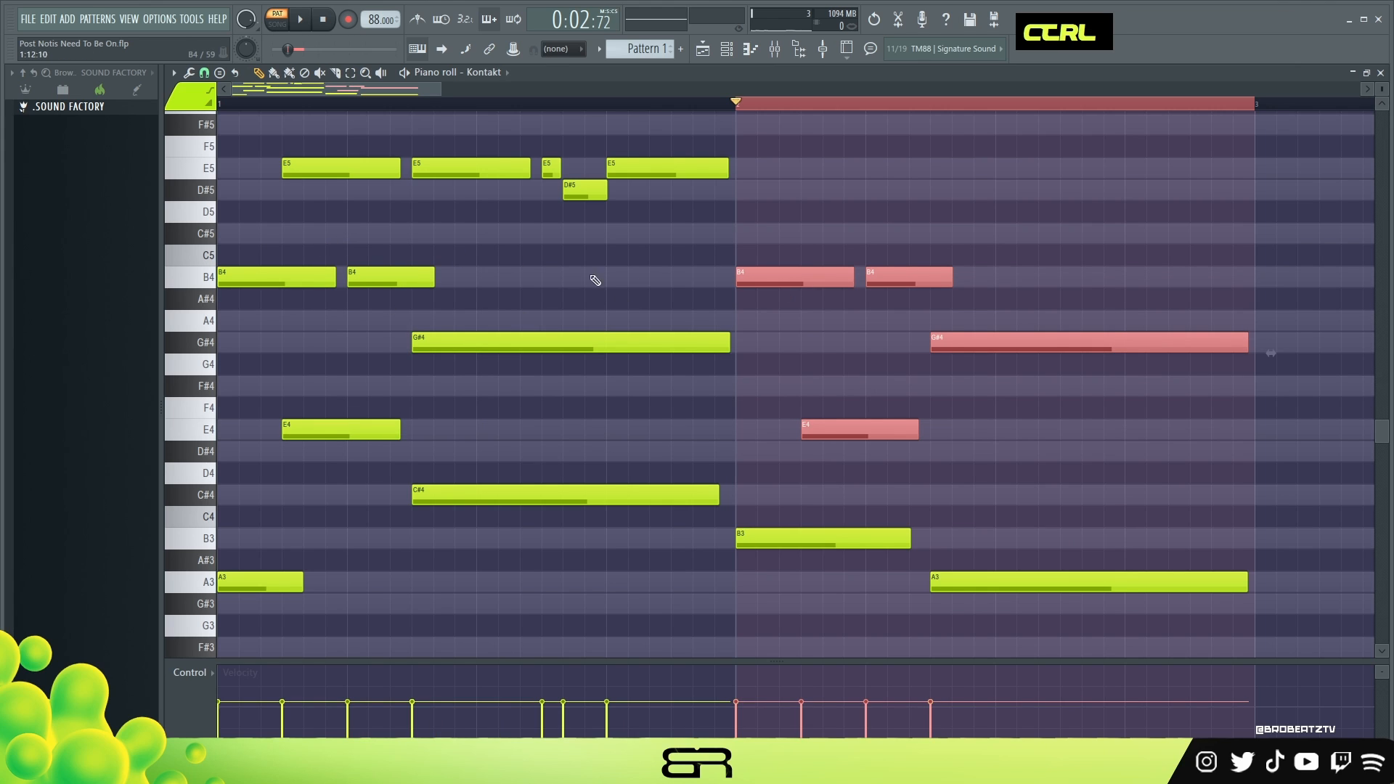
right_click(799, 278)
right_click(904, 279)
right_click(945, 344)
right_click(886, 428)
drag(784, 430, 174, 149)
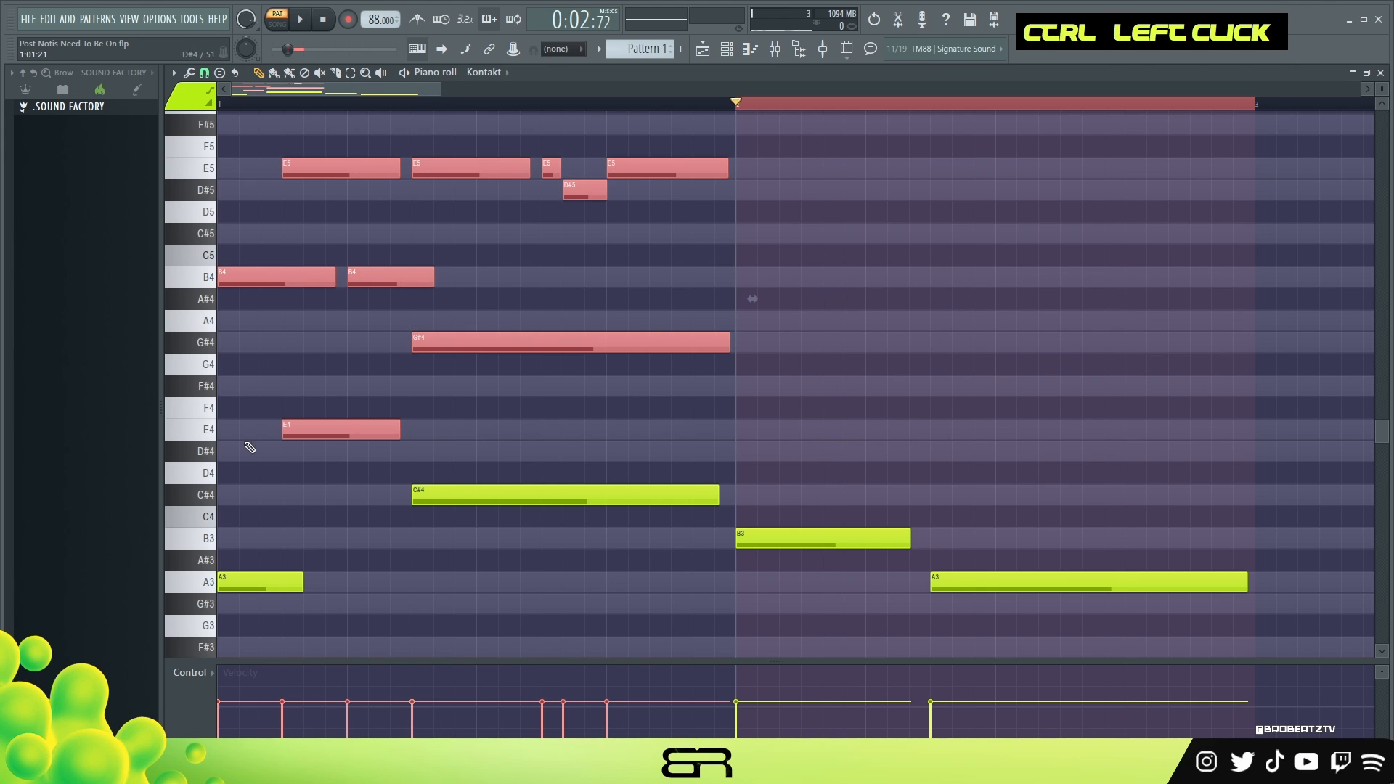
right_click(559, 389)
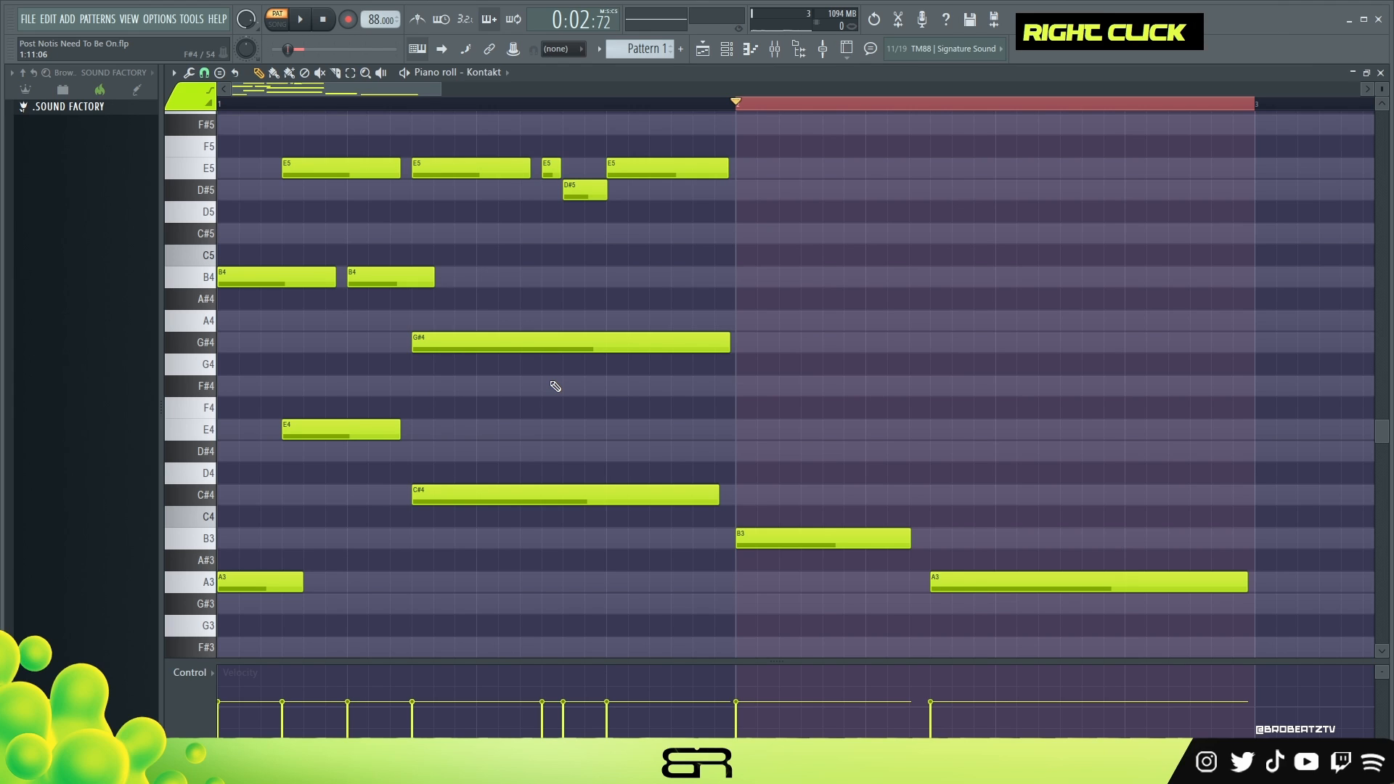
Step: Copy the second bar's B3 note up to D#4 and F#4, and raise the D#4 copy one octave to D#5
ctrl+click(792, 536)
drag(750, 535, 778, 379)
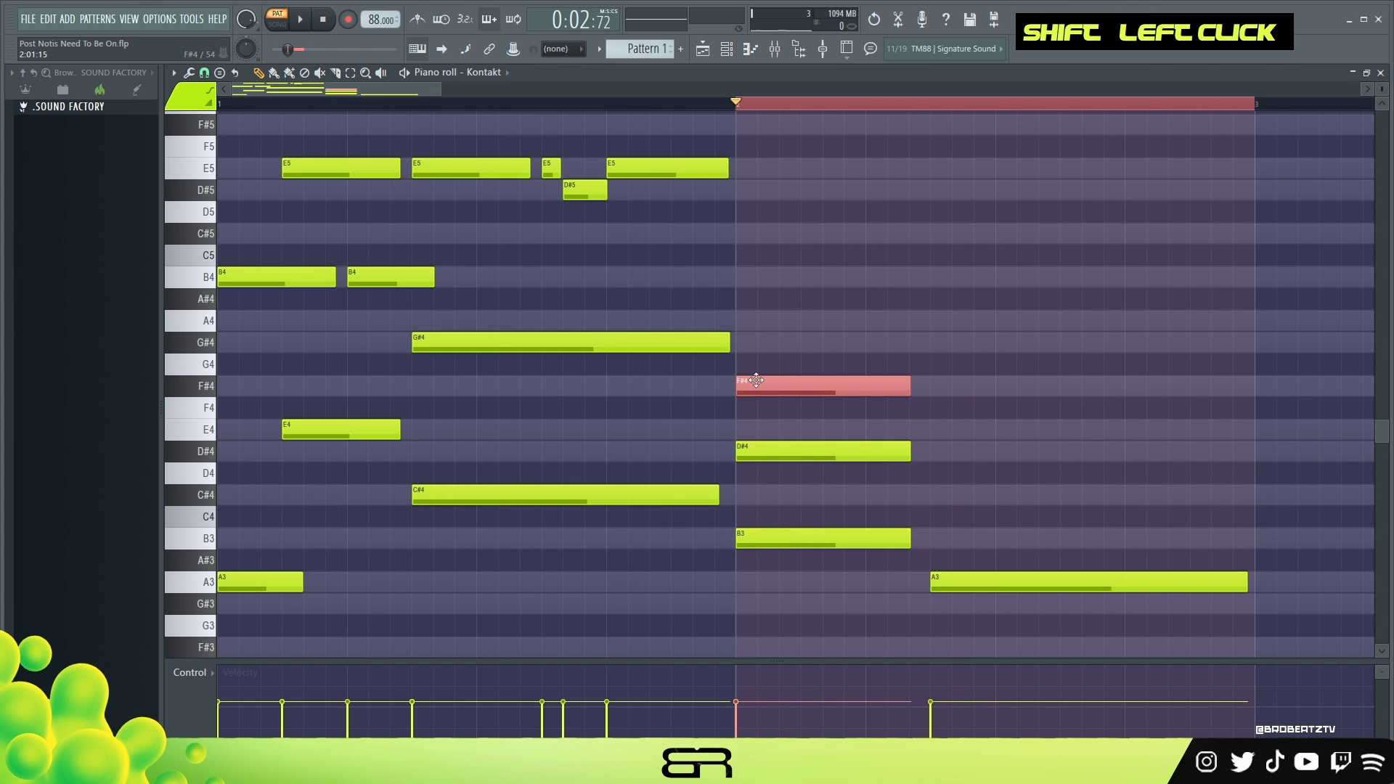
right_click(748, 370)
ctrl+click(799, 453)
key(ctrl+Up)
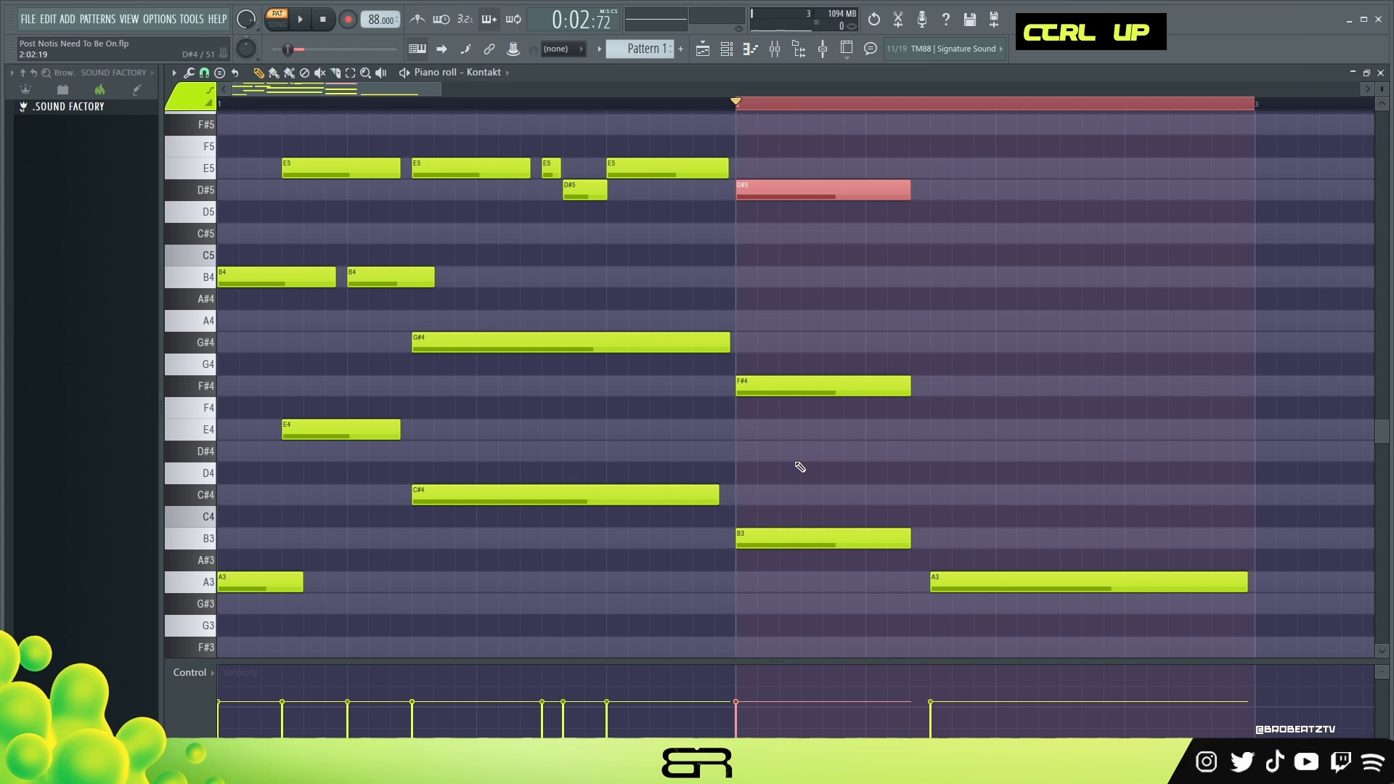
Step: Copy the second bar's F#4 note to above the A3 note's start and lengthen the copy to the A3 note's end
drag(791, 385, 986, 382)
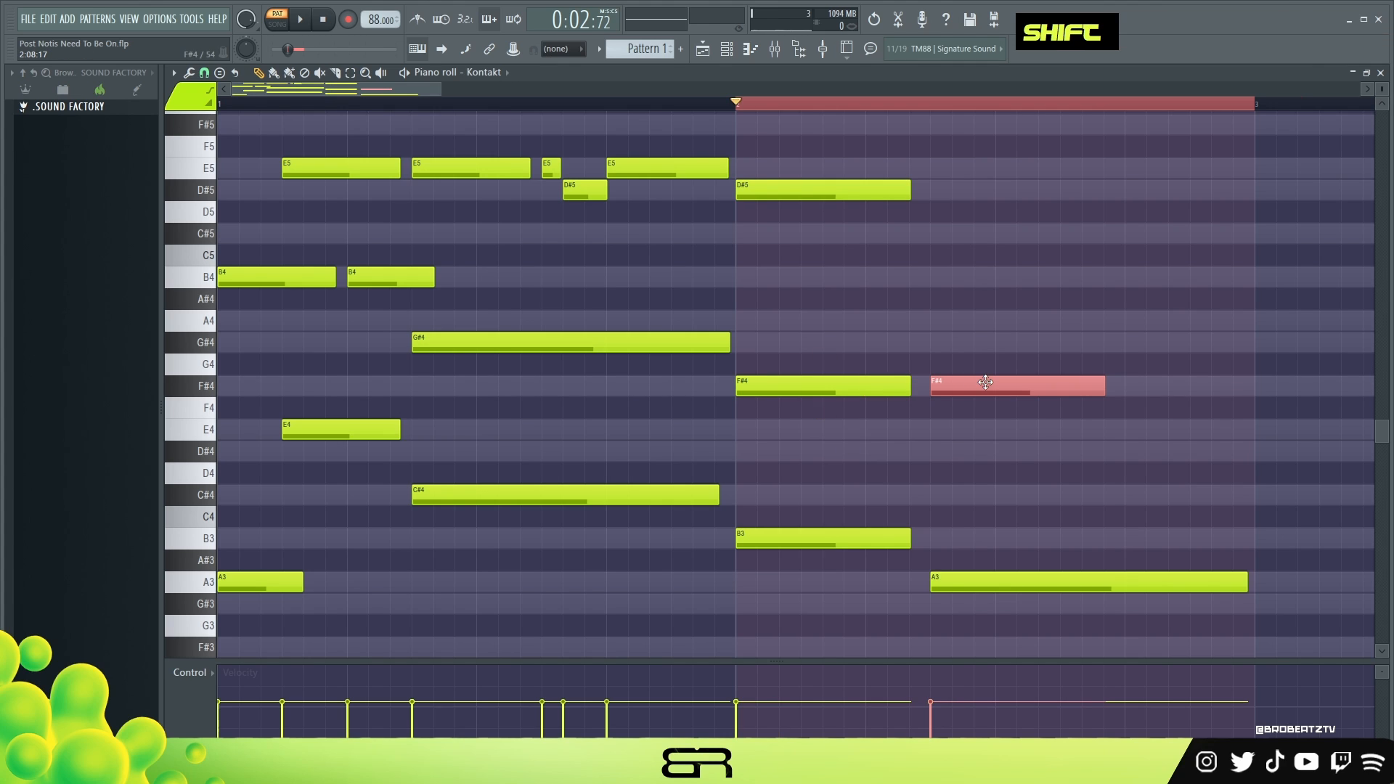
drag(1105, 385, 1247, 385)
right_click(972, 305)
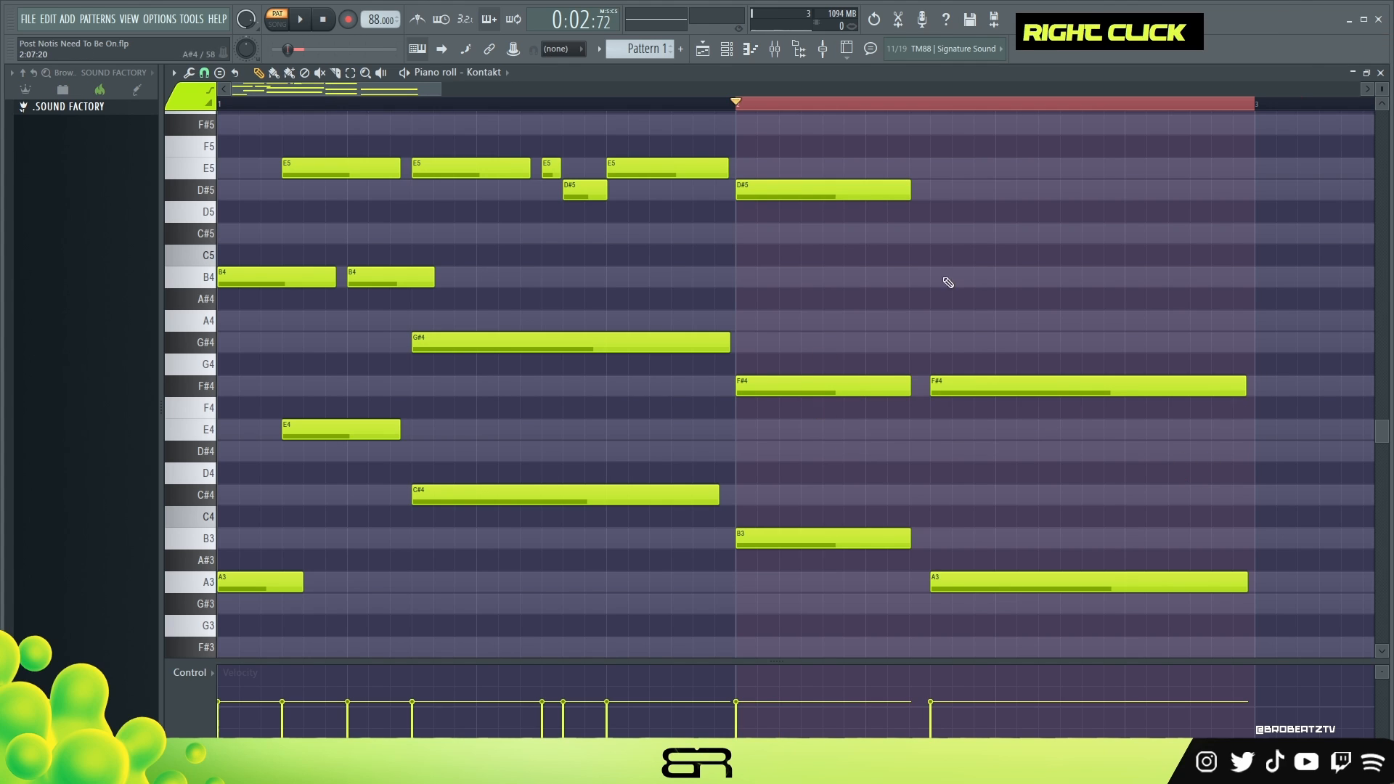
Step: Shorten the second bar's D#5 note to about half and add an equally long D#5 after it
drag(919, 201, 820, 197)
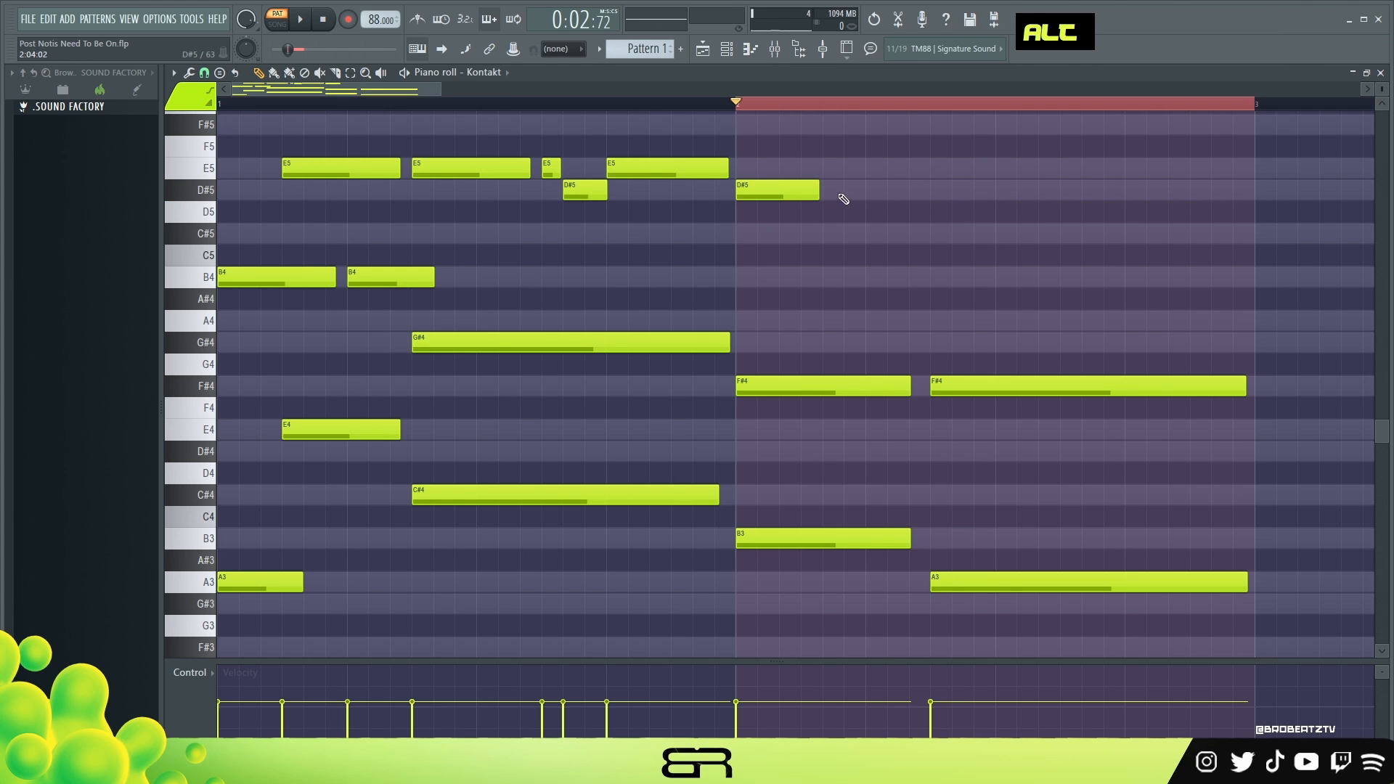
click(844, 196)
Step: Copy the second bar's long F#4 up to C#5, shorten it, and finish the top line with B4 and C#5 notes
ctrl+drag(981, 336, 946, 231)
right_click(959, 284)
right_click(1205, 319)
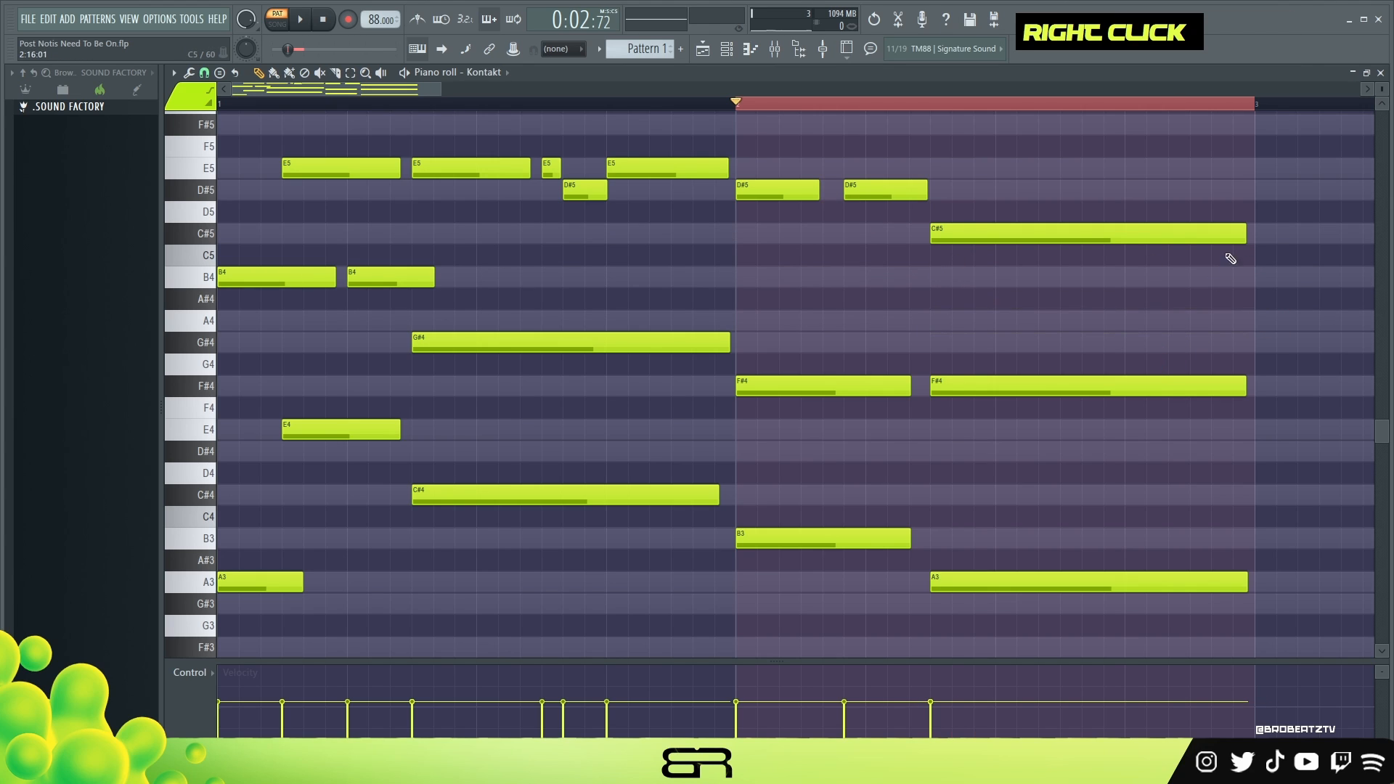
drag(1243, 240, 1129, 277)
click(1061, 277)
click(1126, 232)
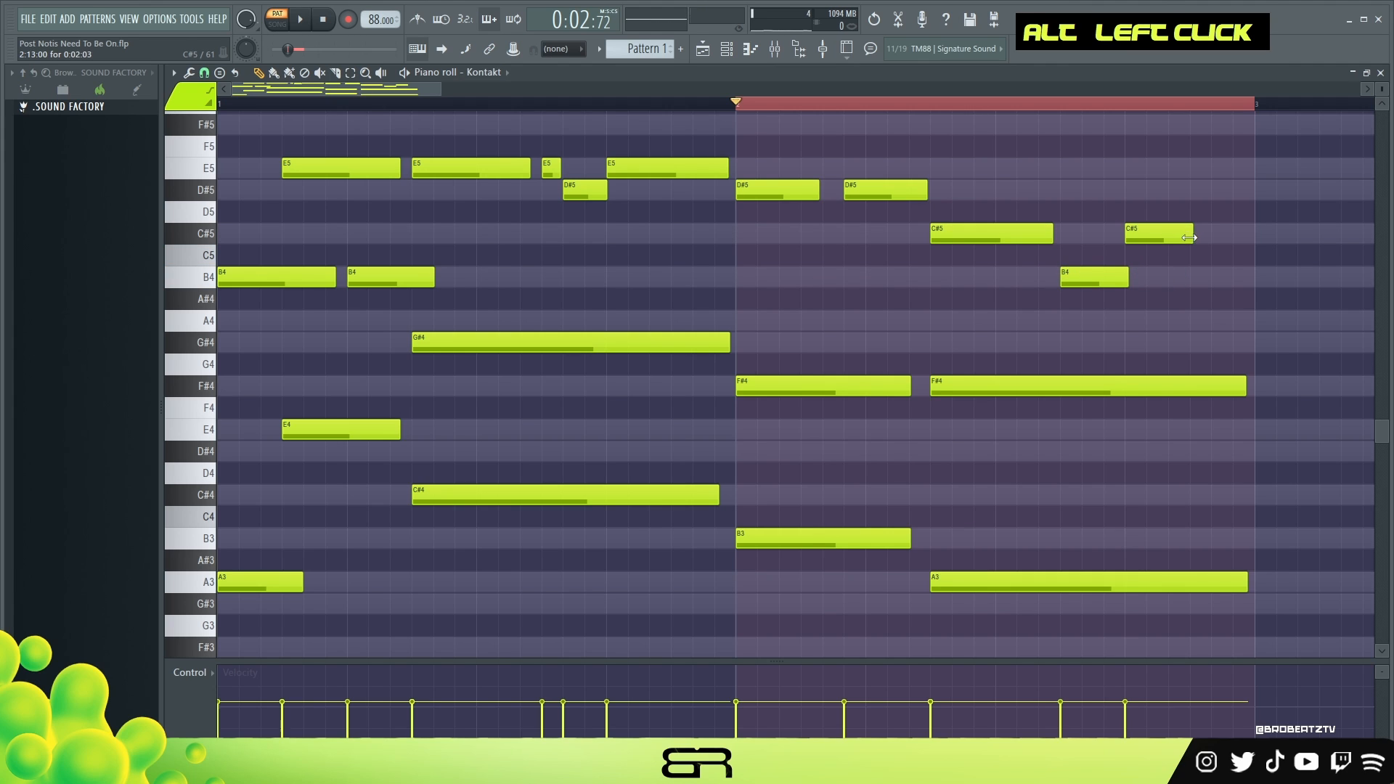
alt+drag(1188, 238, 1234, 237)
Step: Play back the second bar, shift its second D#5 slightly earlier, and lengthen both C#5 notes a little
key(space)
key(space)
alt+drag(875, 191, 867, 192)
key(space)
key(space)
key(space)
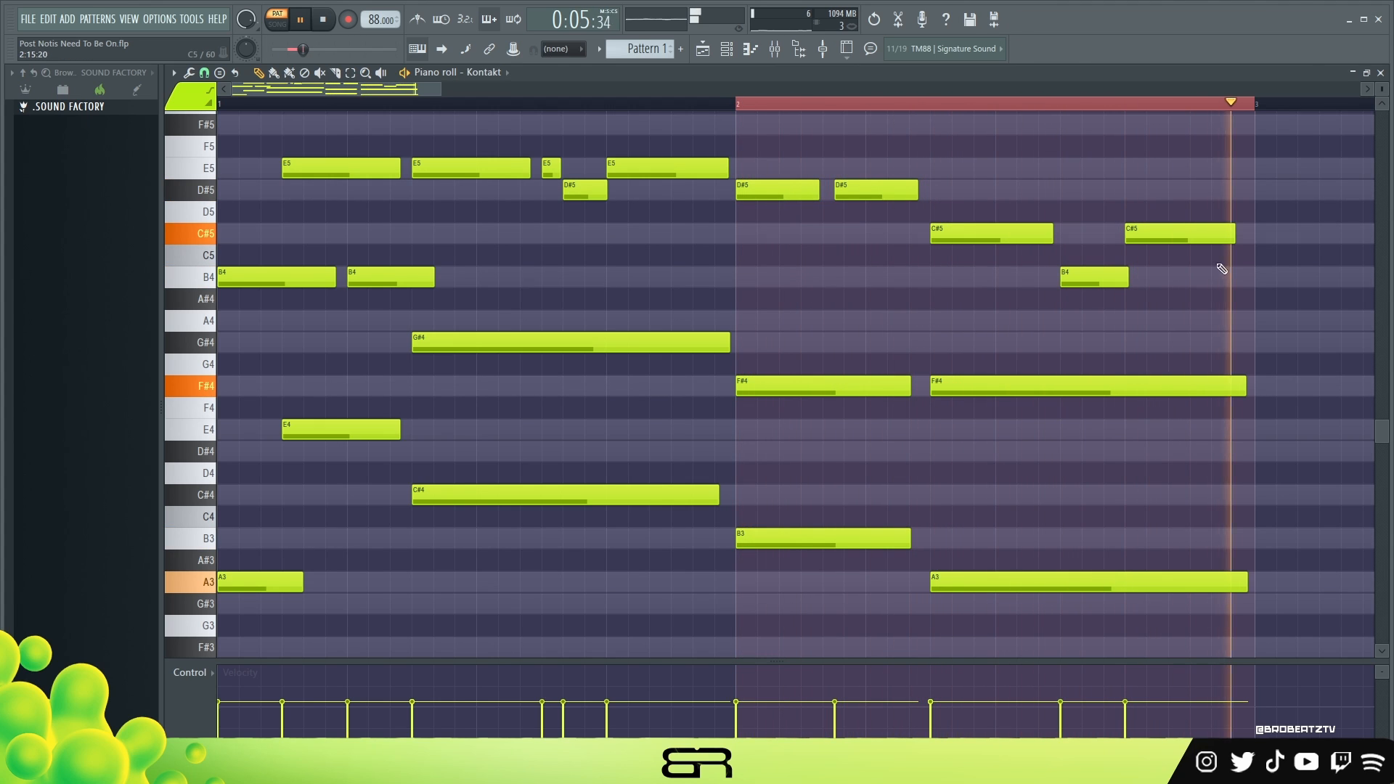
key(space)
alt+drag(1235, 239, 1238, 240)
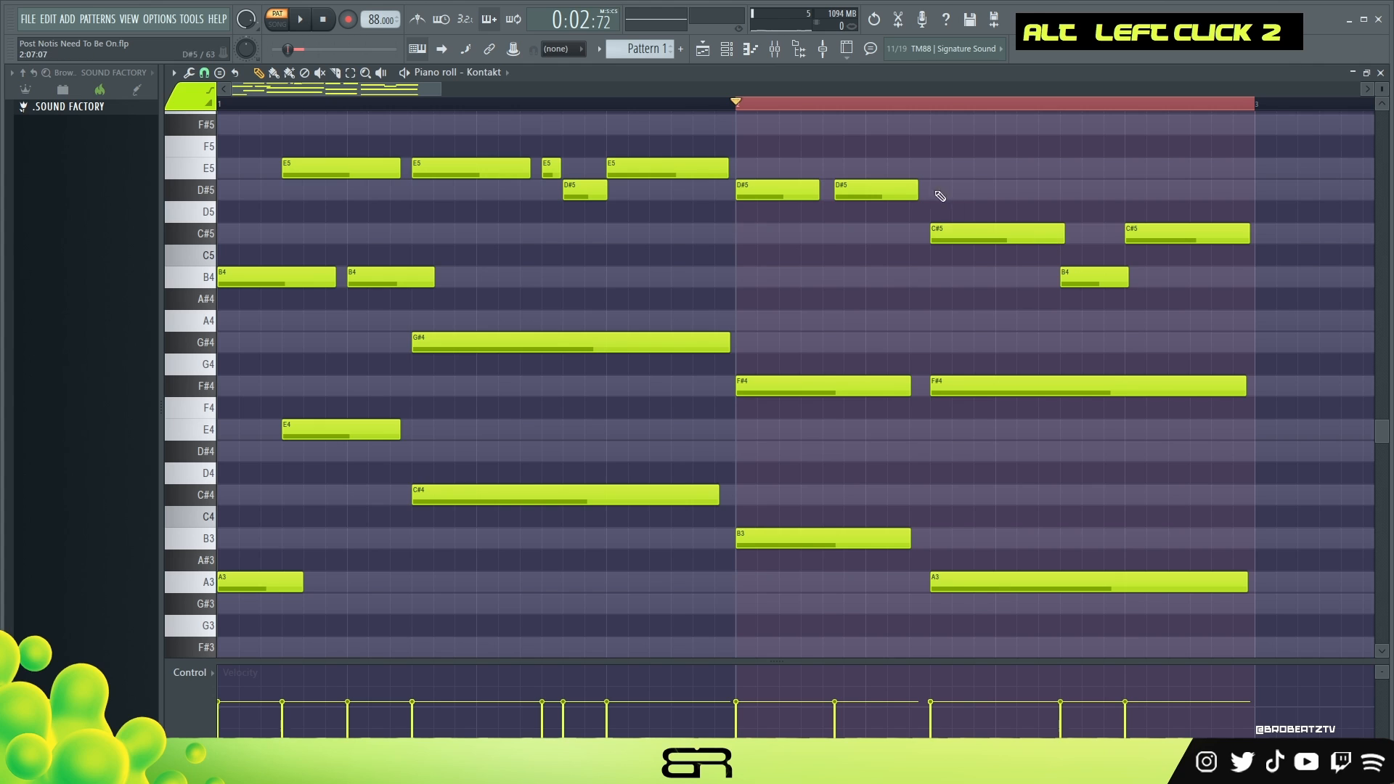
Step: Clear the time selection and duplicate the whole two-bar melody into bars 3 and 4
scroll(727, 106, down, 2)
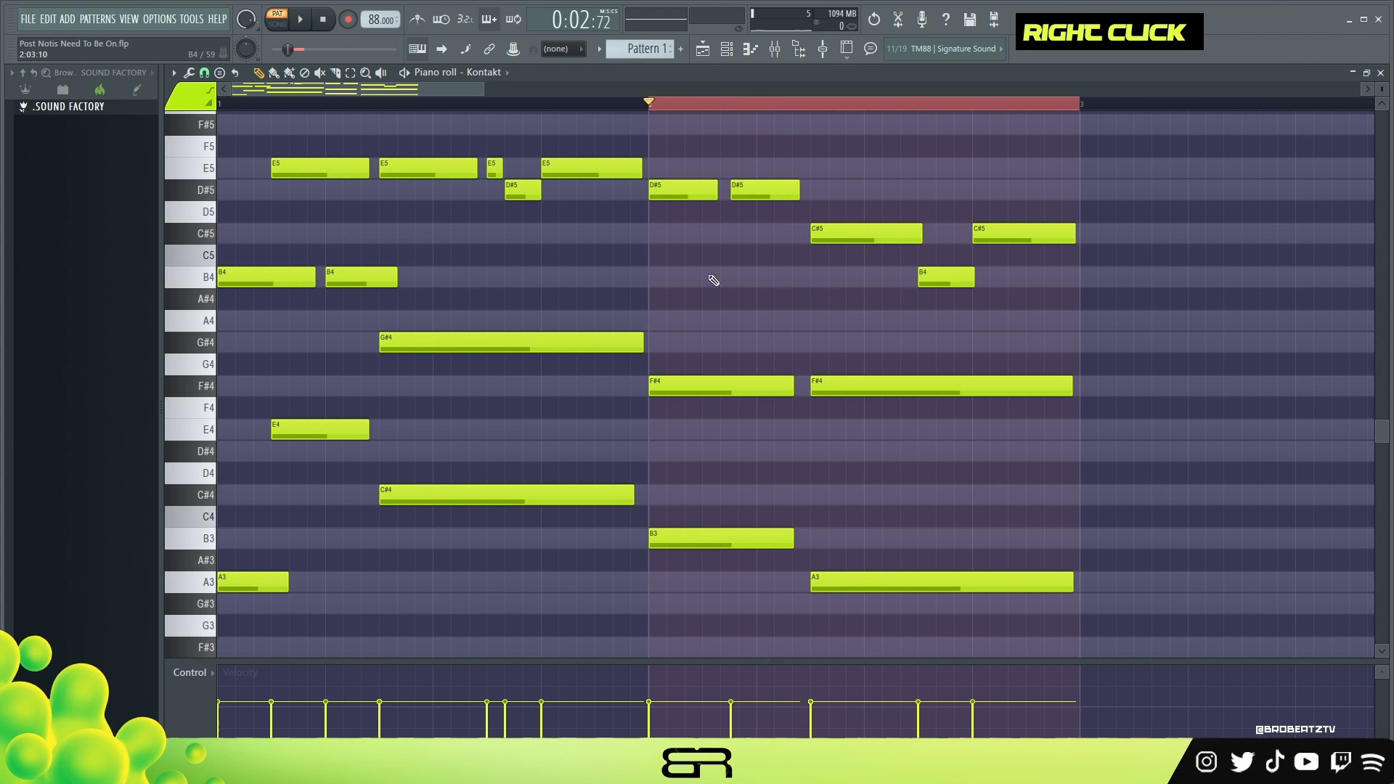
double_click(666, 109)
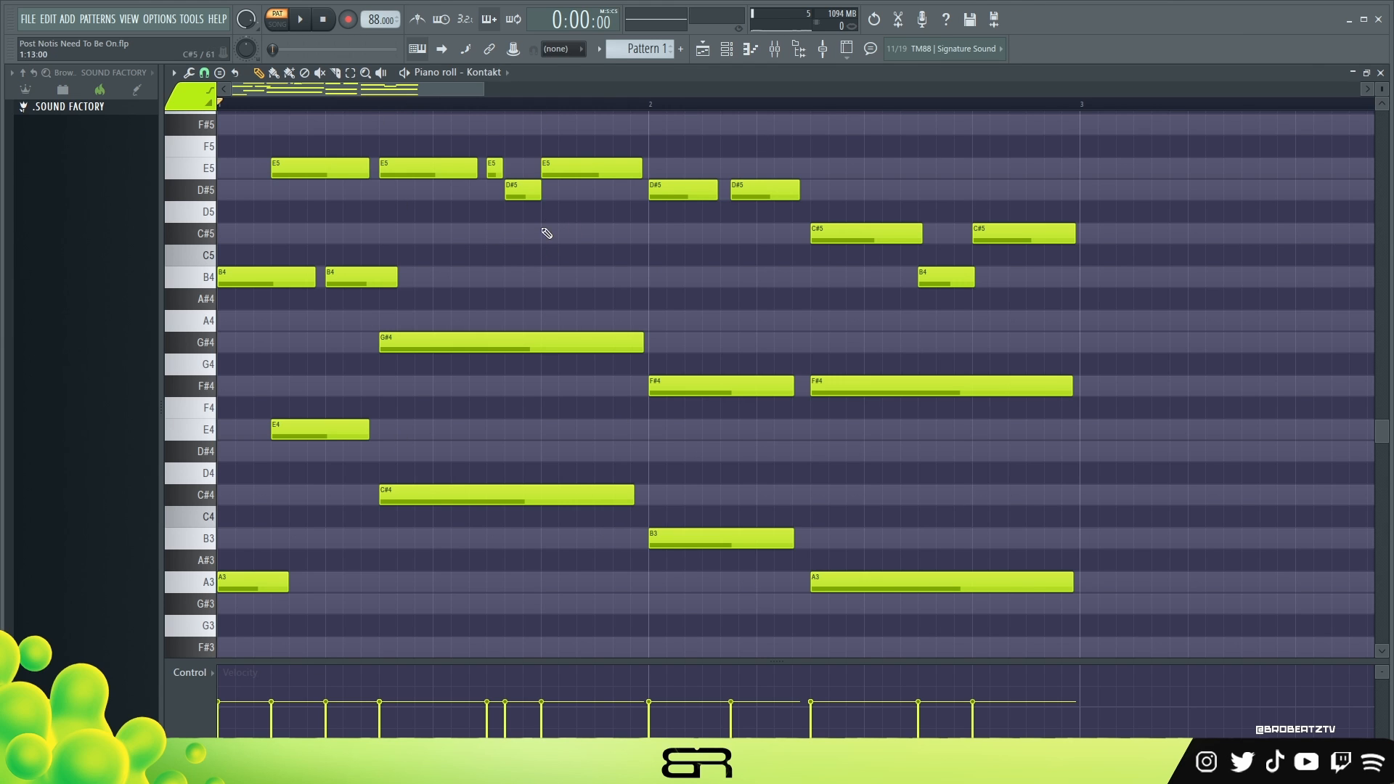
right_click(1140, 231)
drag(500, 93, 875, 93)
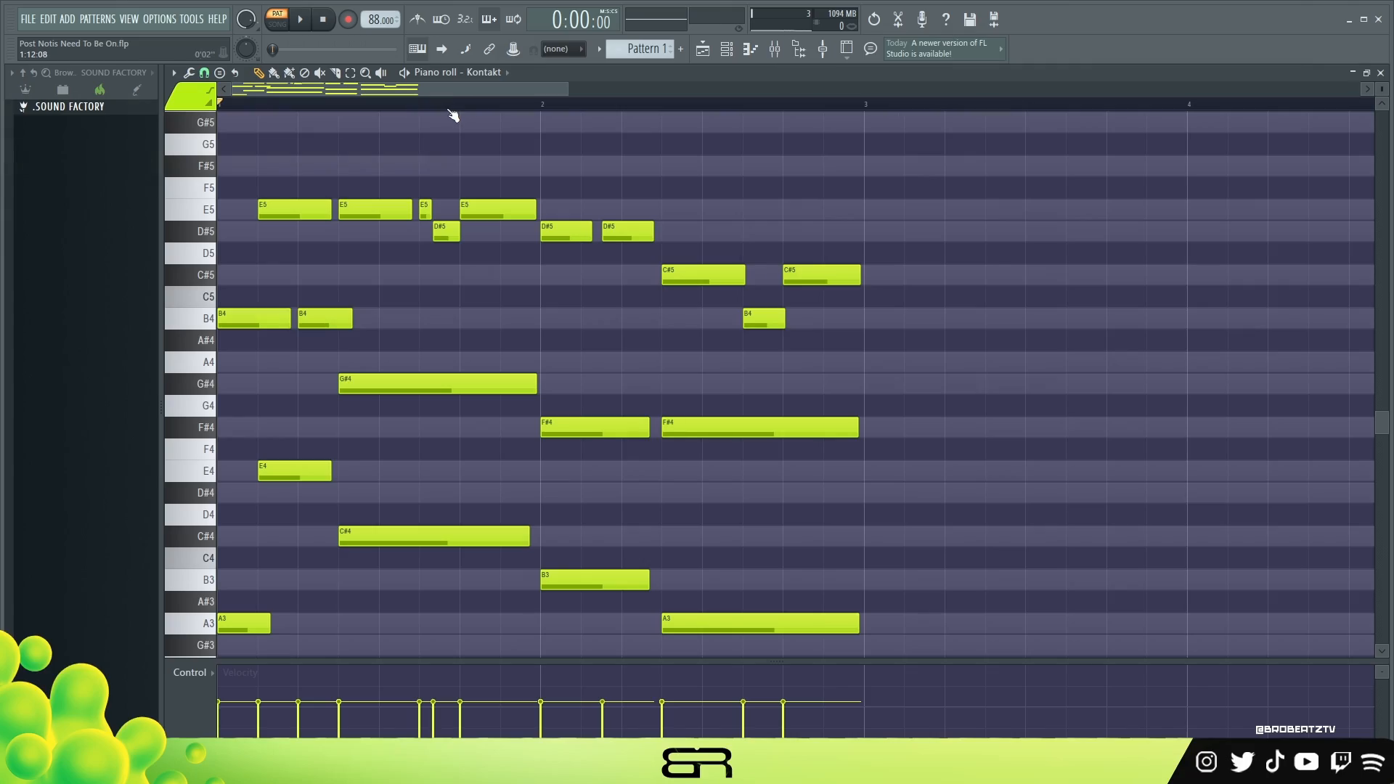
key(ctrl+a)
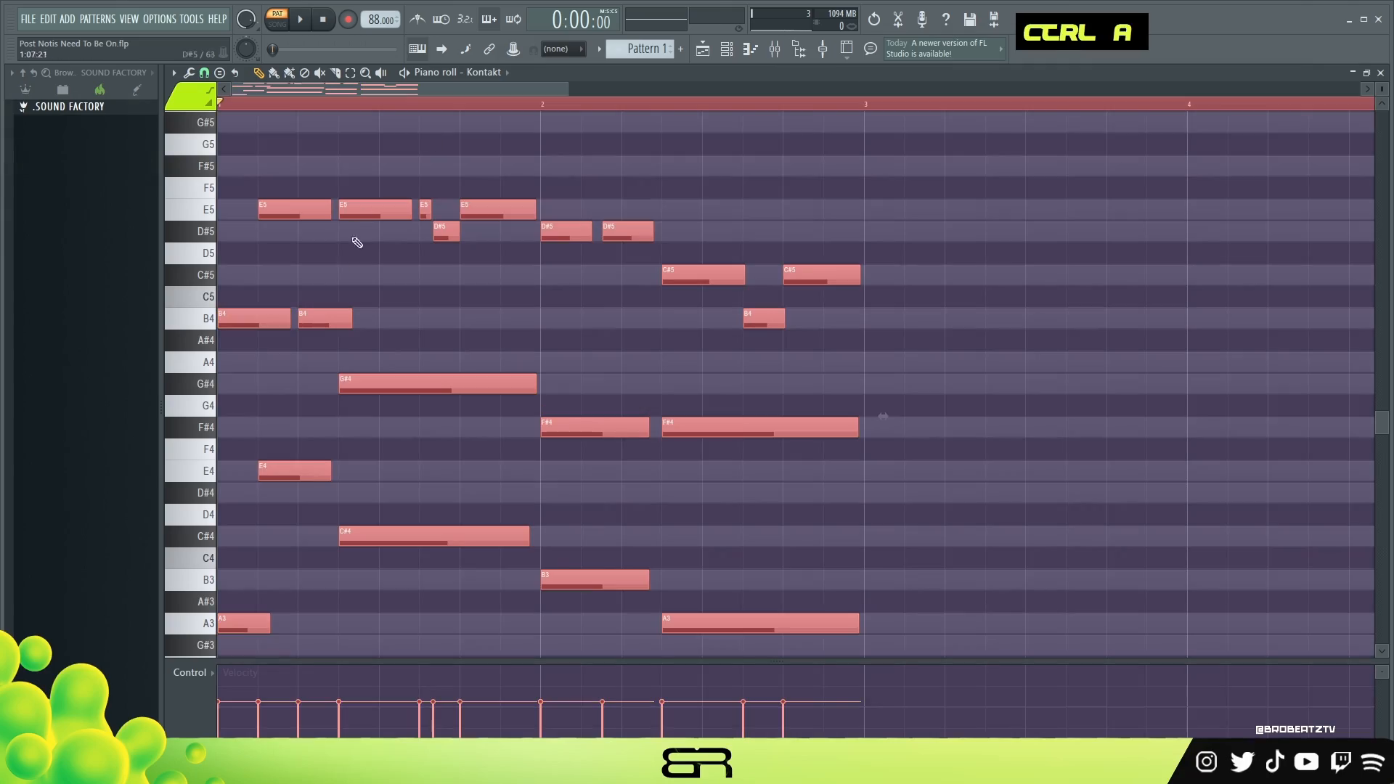
drag(260, 319, 922, 308)
key(ctrl+d)
Step: Shorten bar 3's G#4 and C#4 notes and bar 4's B3 note
drag(537, 91, 705, 119)
scroll(559, 107, up, 2)
scroll(467, 159, up, 3)
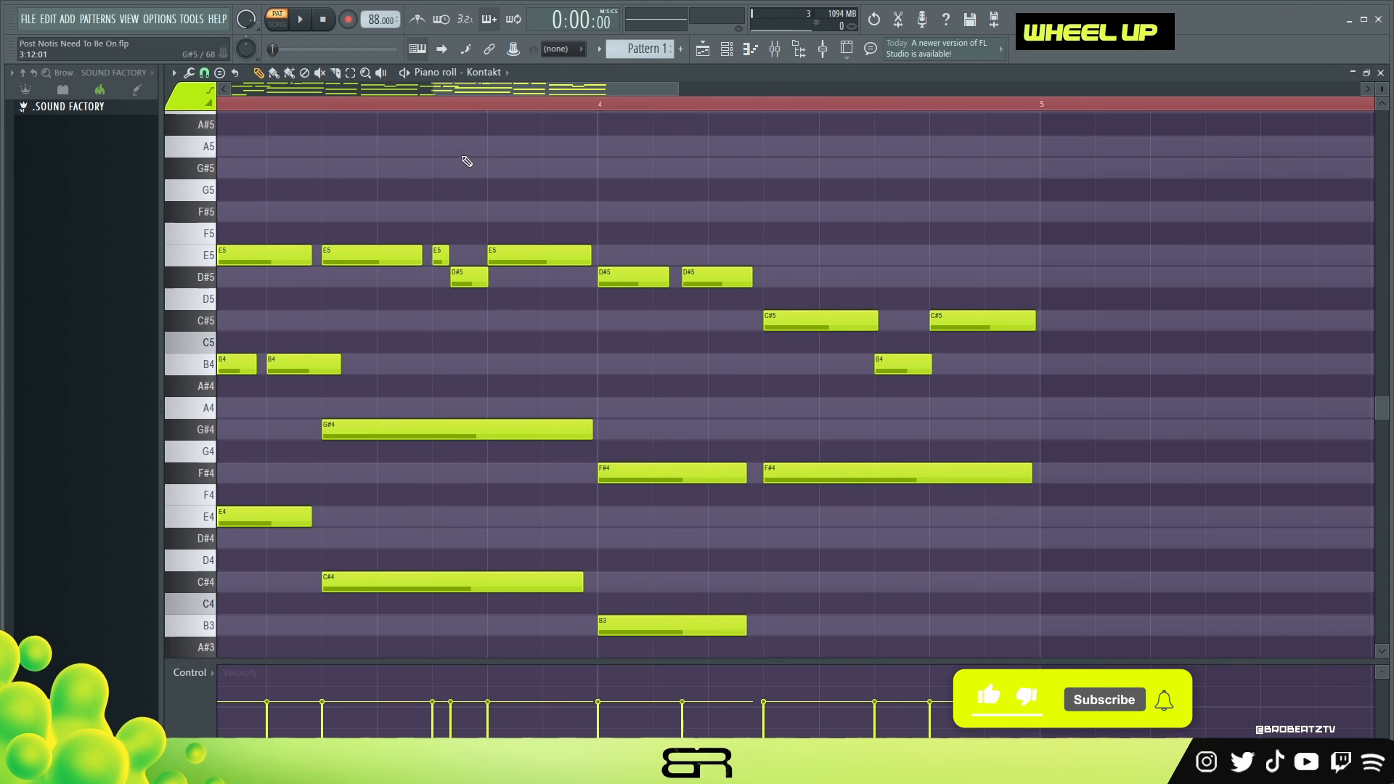
drag(484, 88, 463, 93)
scroll(463, 174, down, 3)
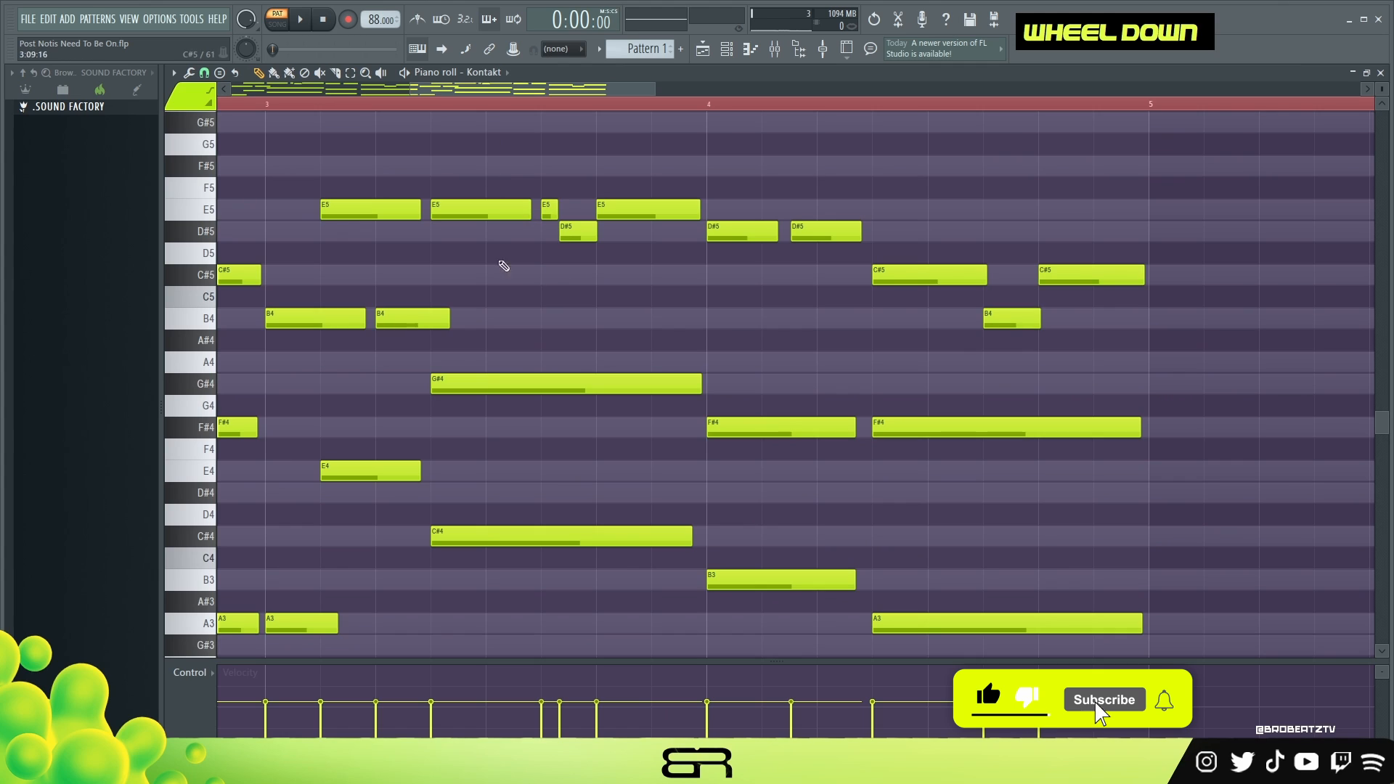
drag(597, 286, 545, 542)
ctrl+click(569, 376)
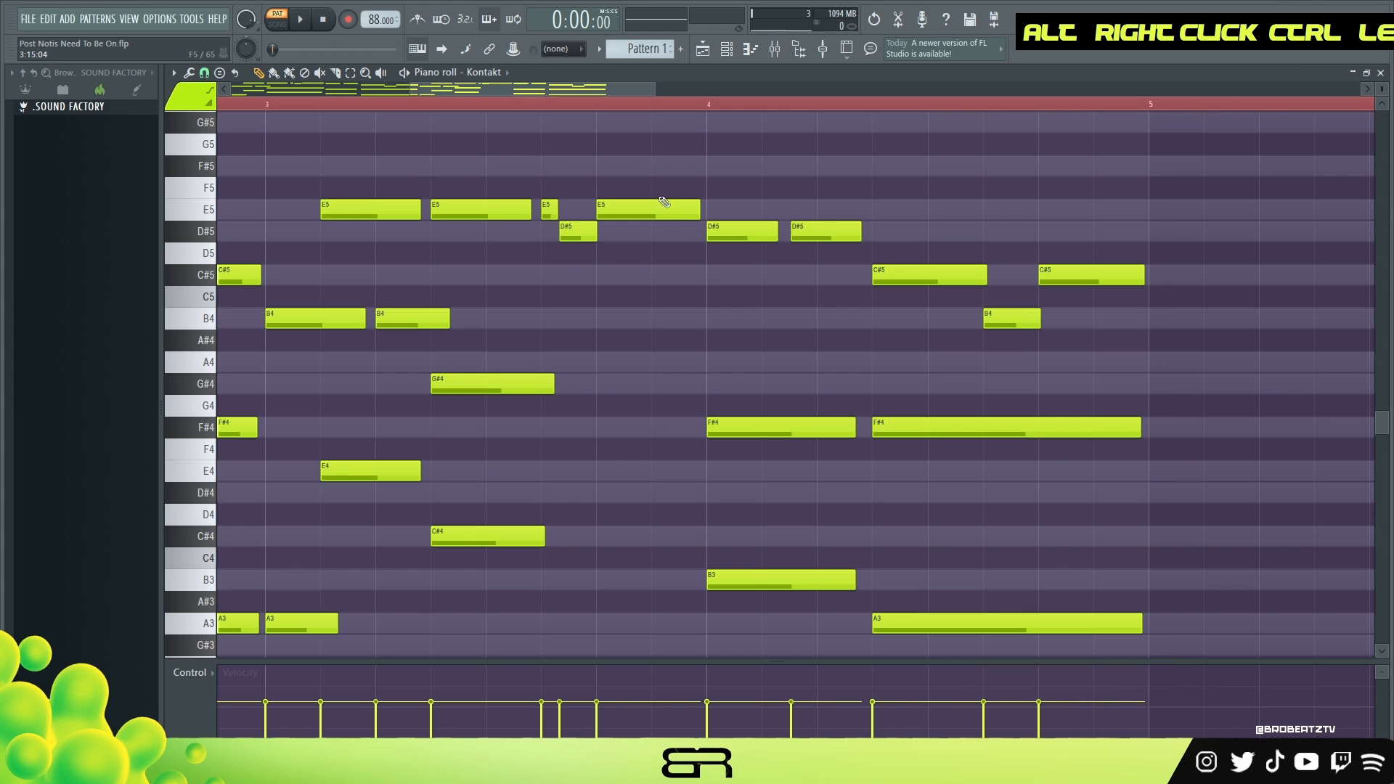
right_click(608, 283)
drag(850, 587, 836, 588)
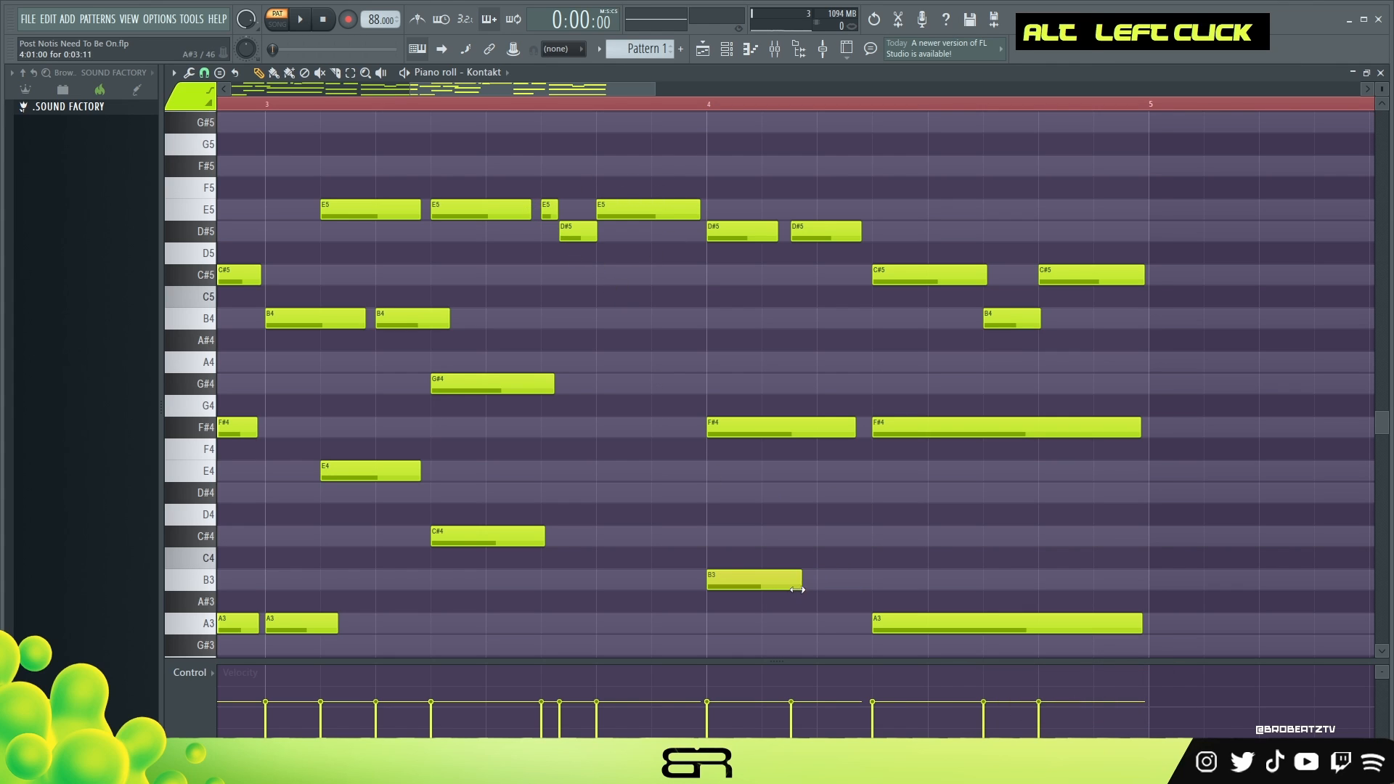
Step: Copy bar 3's first E5 note up to B5 and add a shorter G#5 note at the start of bar 3
scroll(653, 468, down, 1)
scroll(458, 421, up, 3)
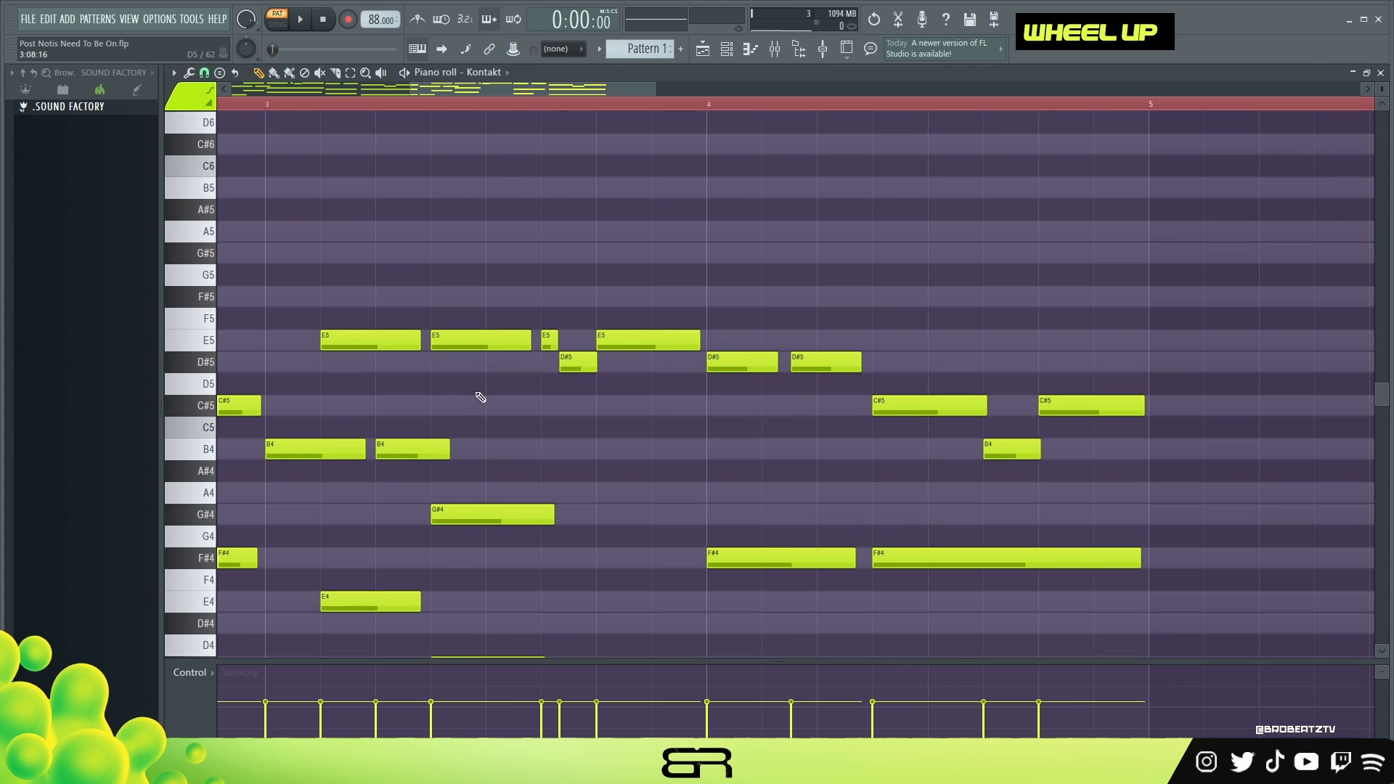
ctrl+scroll(491, 281, up, 4)
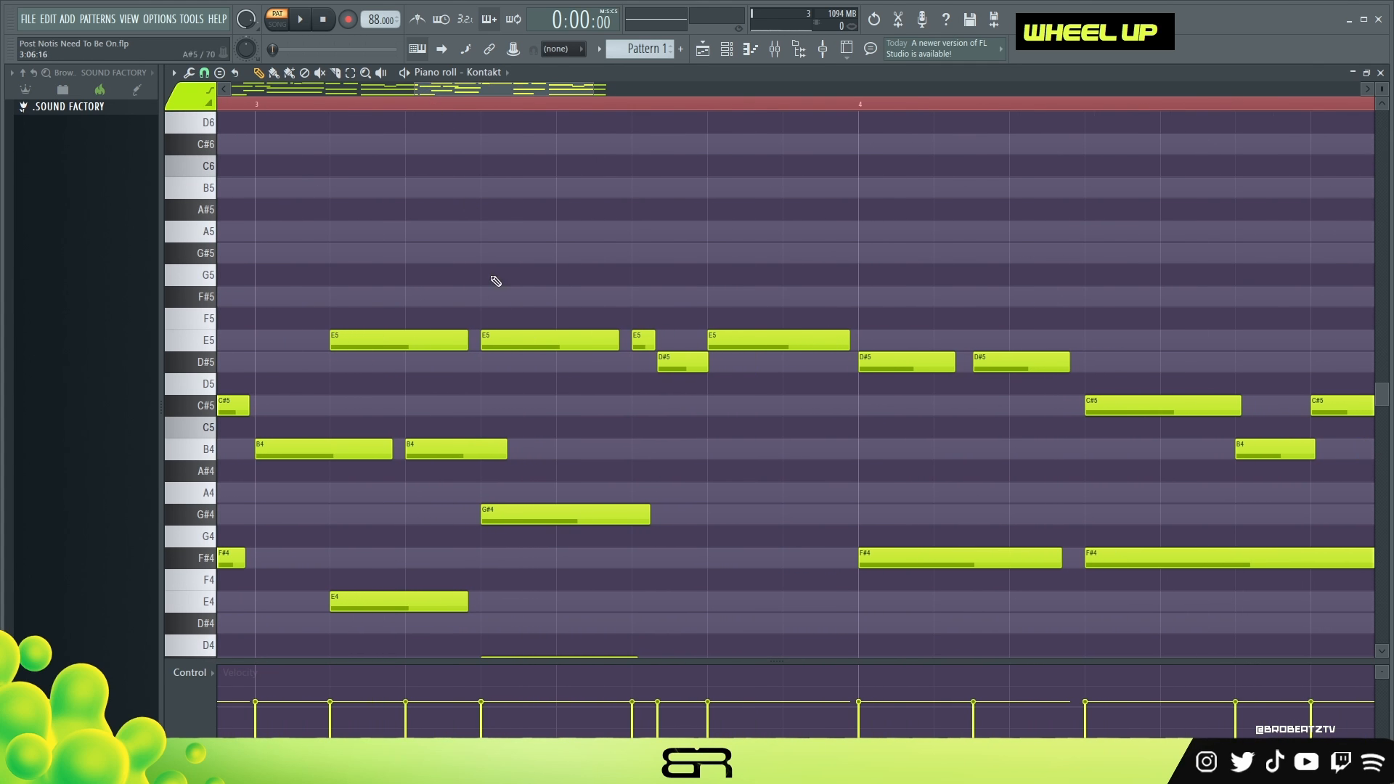
ctrl+click(378, 336)
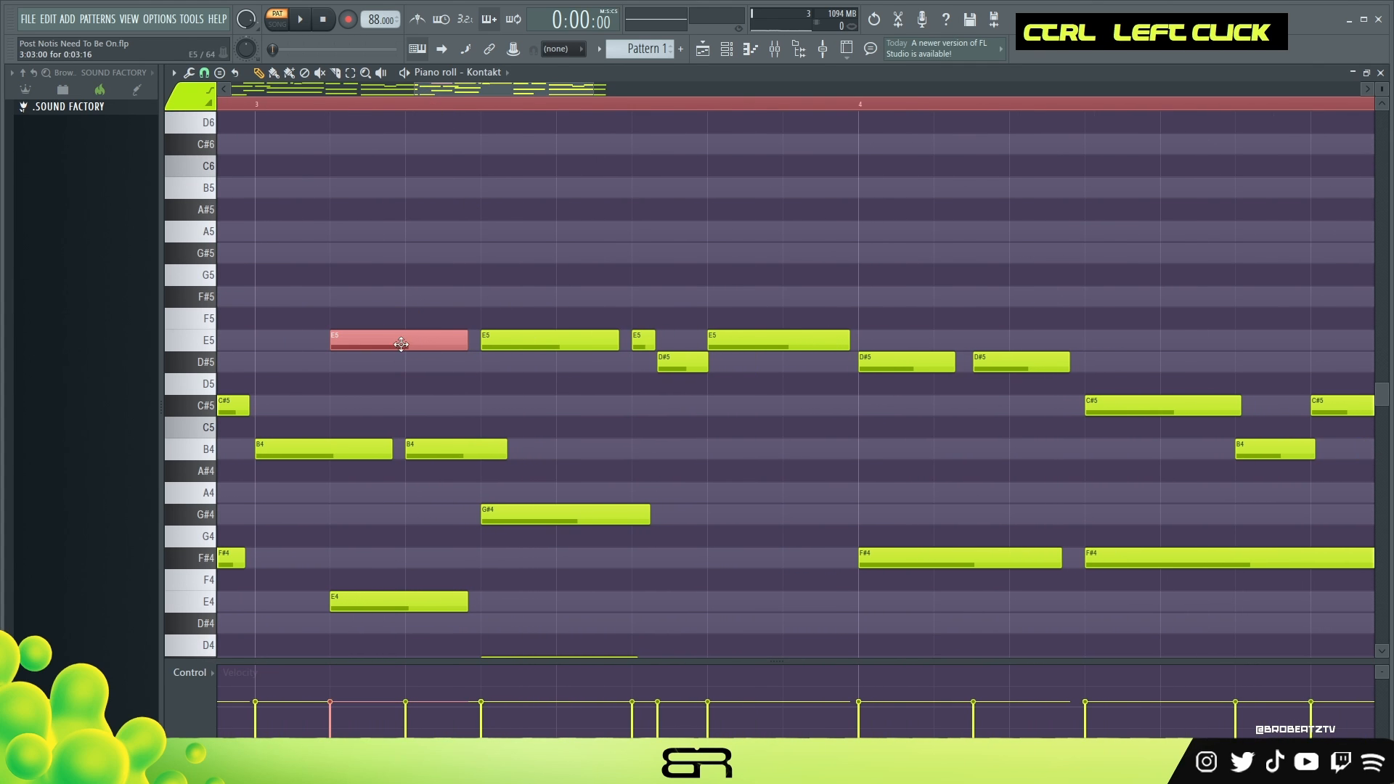
double_click(319, 108)
ctrl+click(380, 334)
shift+drag(359, 340, 374, 187)
right_click(429, 236)
drag(385, 256, 338, 269)
Step: Move the B5 note into bar 4 above the second D#5, and copy the G#5 note to the start of bar 4
ctrl+click(388, 183)
drag(368, 181, 1045, 177)
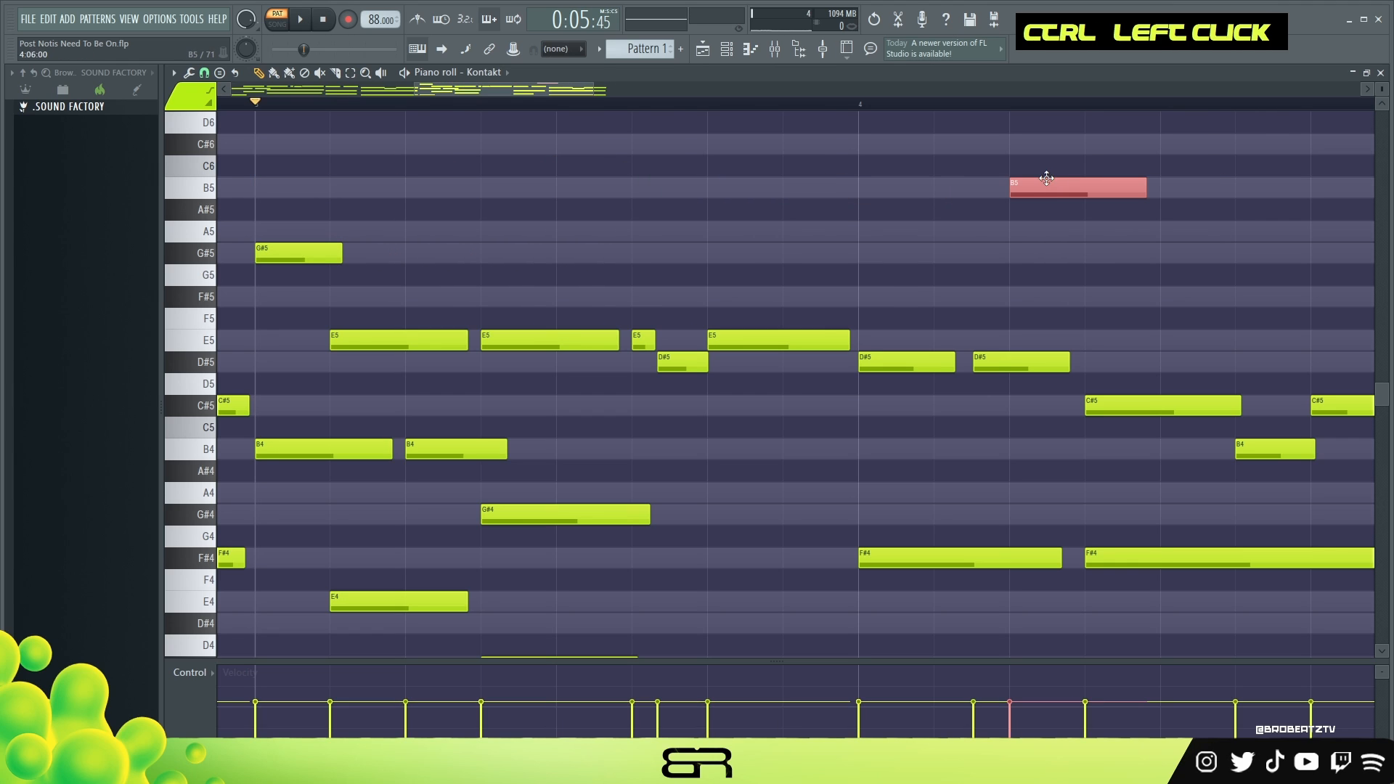
shift+drag(342, 256, 920, 258)
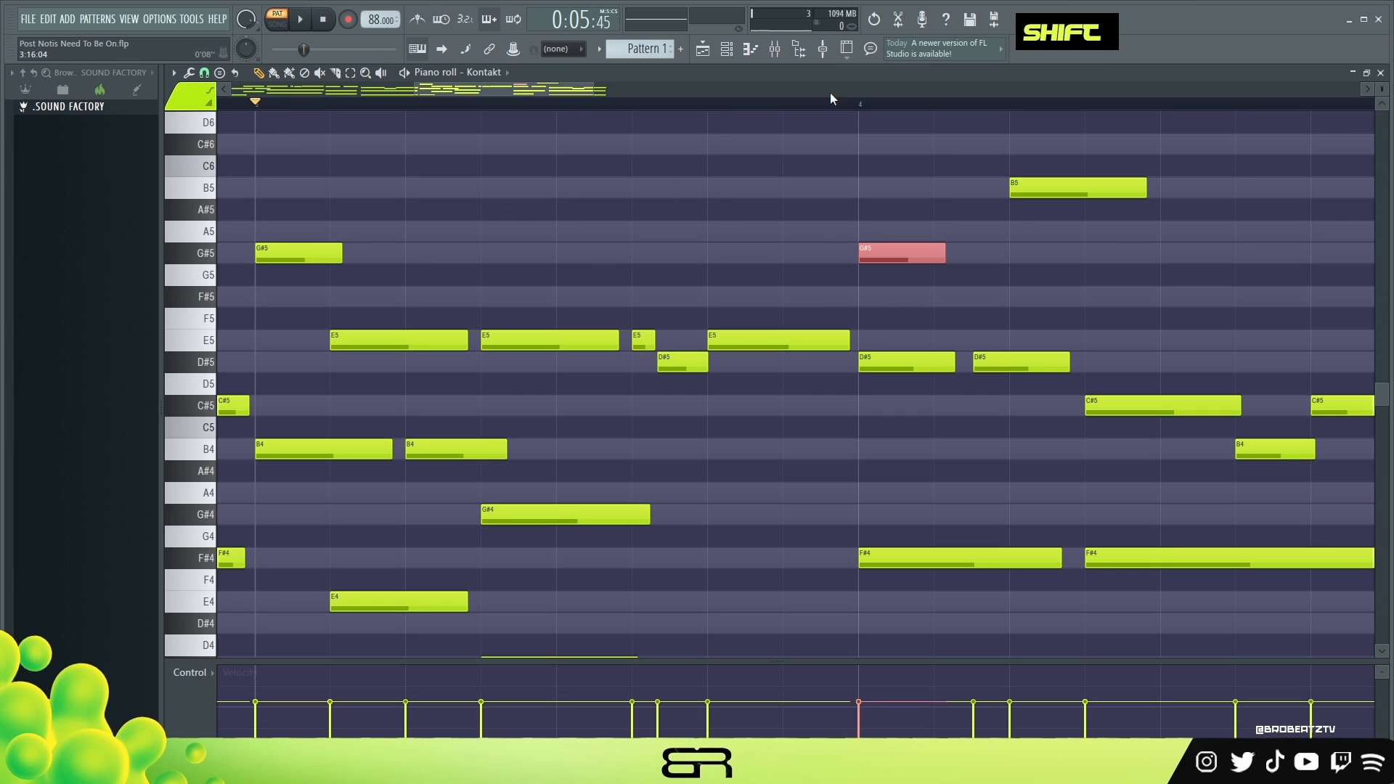
right_click(724, 223)
drag(1046, 188, 1010, 188)
ctrl+click(996, 359)
drag(997, 359, 1102, 187)
right_click(1079, 191)
Step: Delete bar 4's C#5 and B4 notes and move its second D#5 to the bar's eleventh step
drag(553, 90, 614, 103)
right_click(746, 401)
right_click(933, 408)
right_click(917, 452)
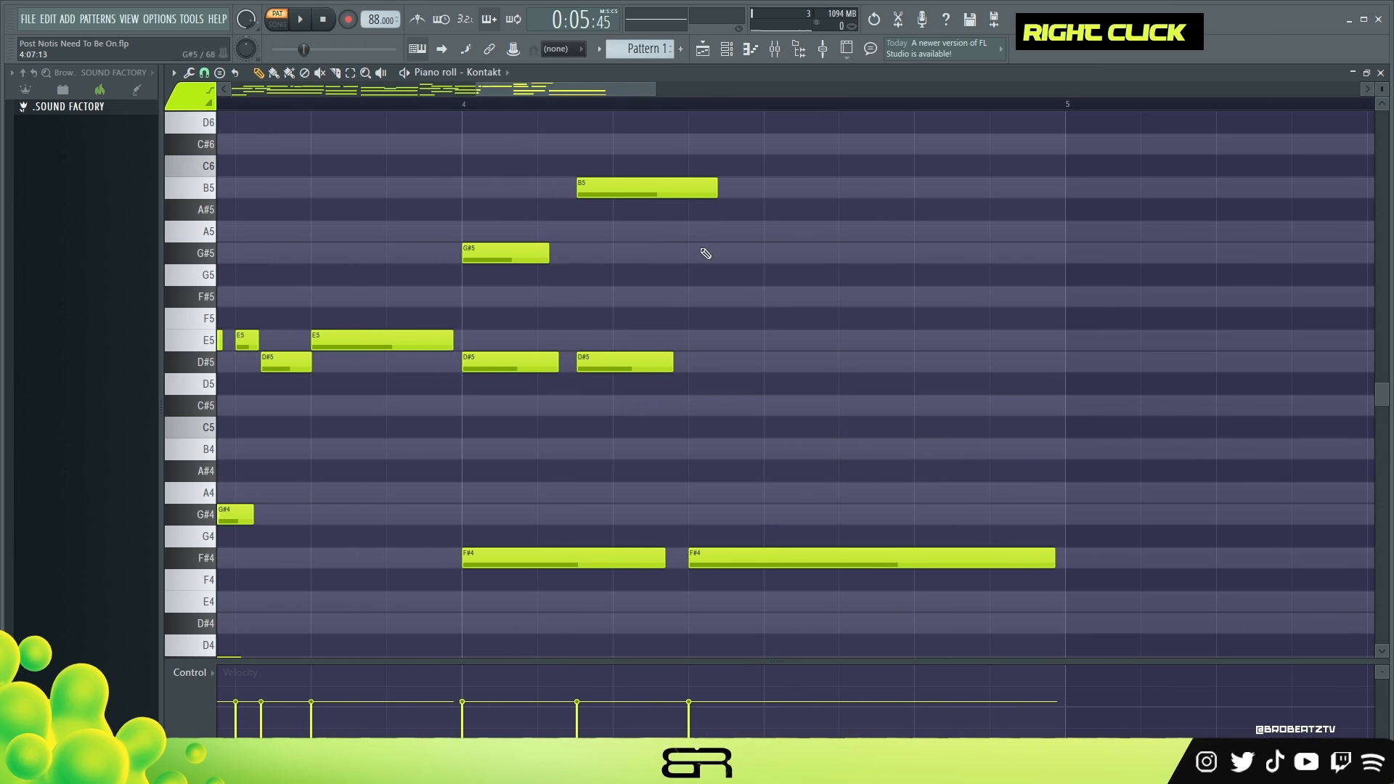
drag(565, 199, 1072, 373)
drag(662, 354, 884, 367)
right_click(615, 174)
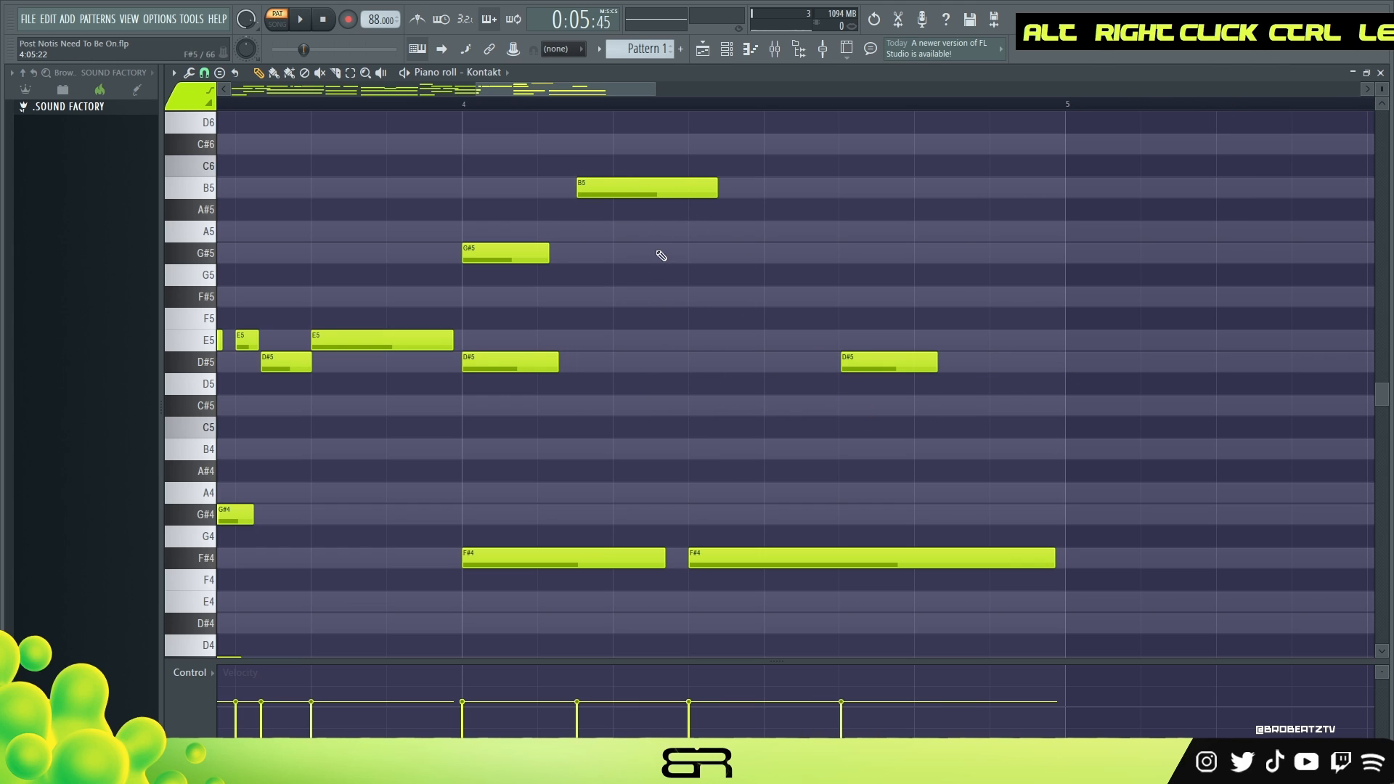
Step: Play back bar 4 while trying pitches after the B5, and add an F#5 note at the long F#4 note's start
key(space)
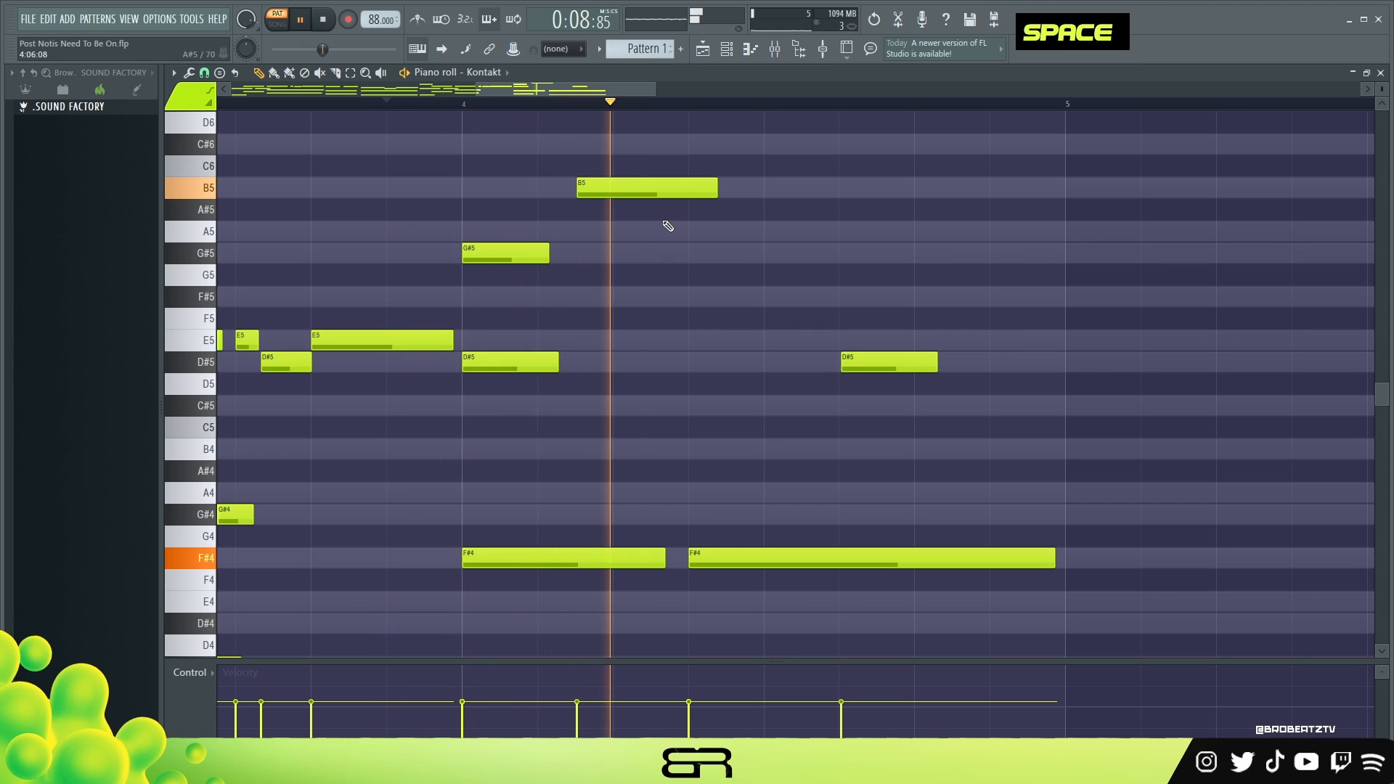
key(space)
click(714, 262)
right_click(704, 264)
key(space)
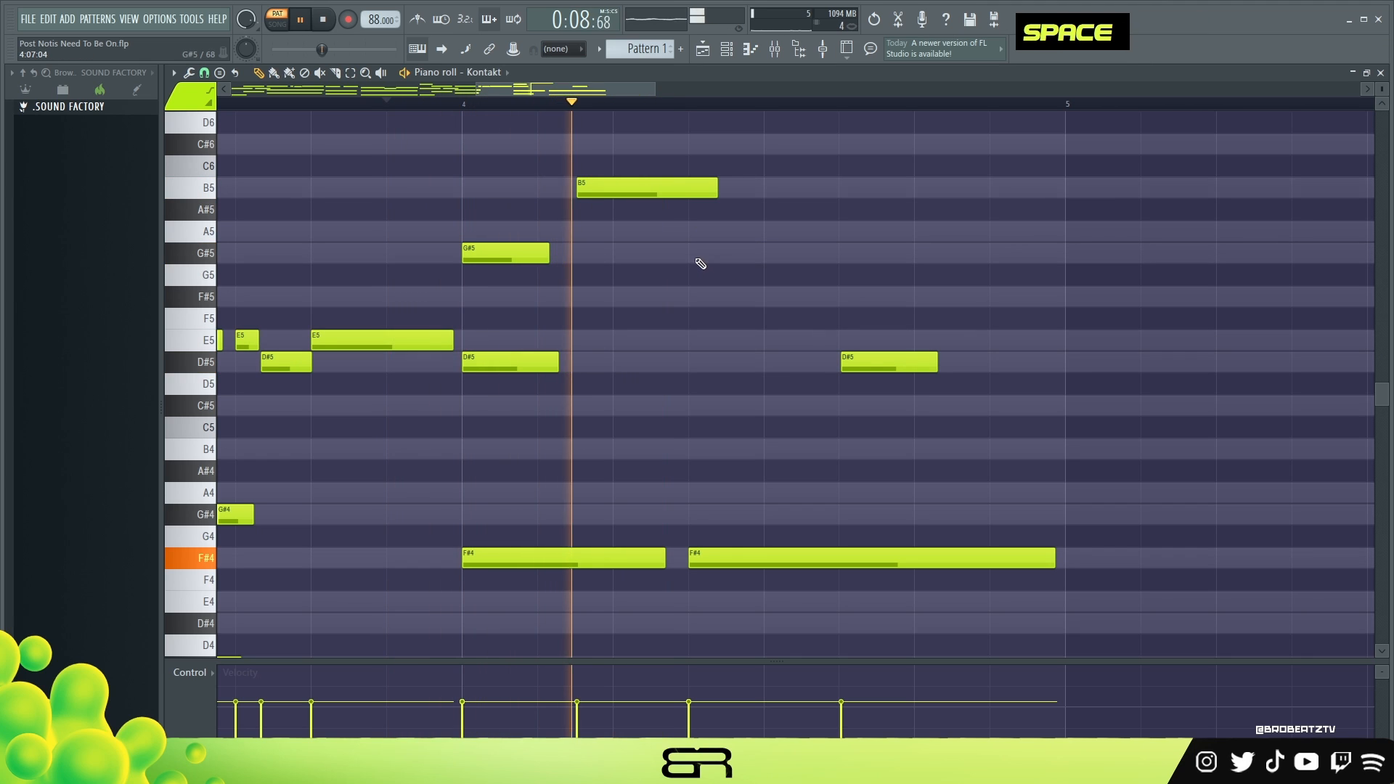
key(space)
click(699, 299)
key(space)
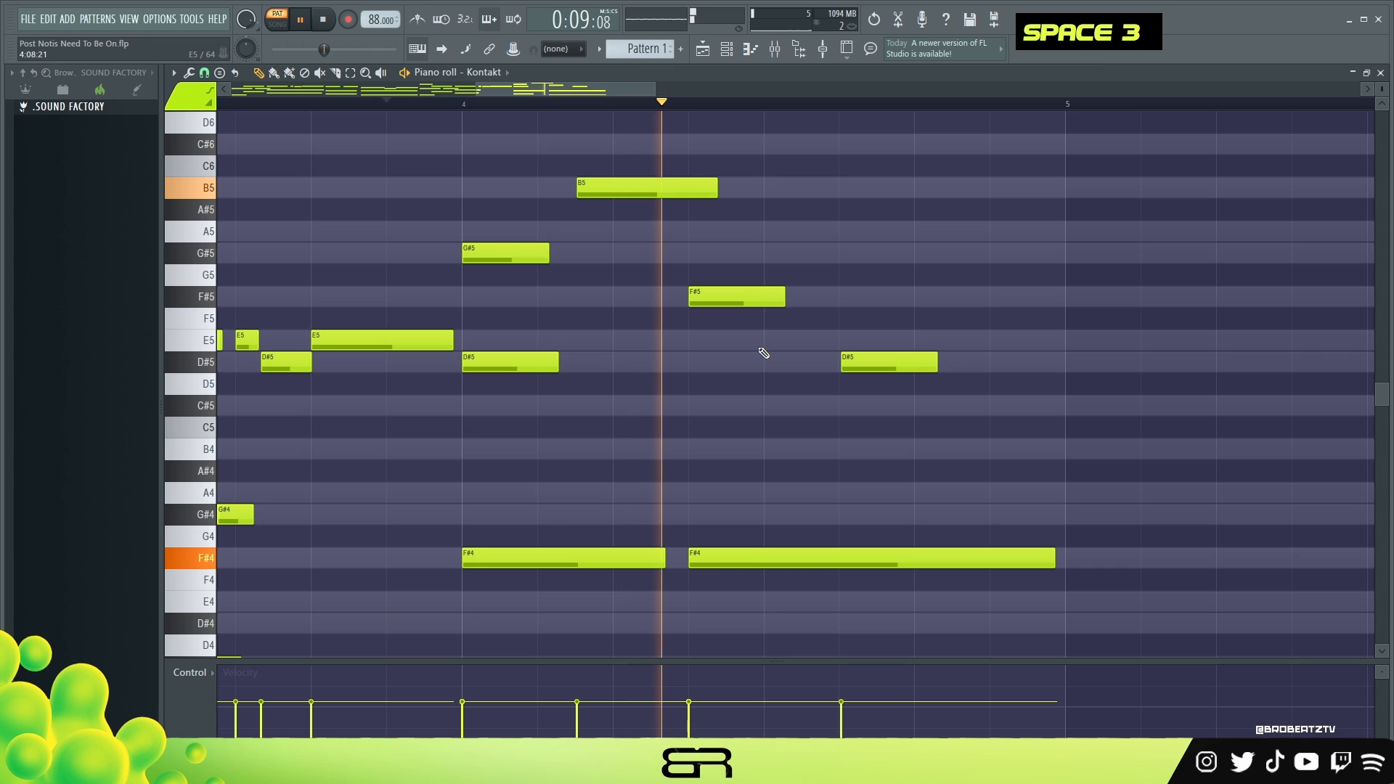
key(space)
Step: Add an E5 note reaching almost to the end of bar 4, and lengthen the F#5 up to the D#5 note's start
double_click(916, 326)
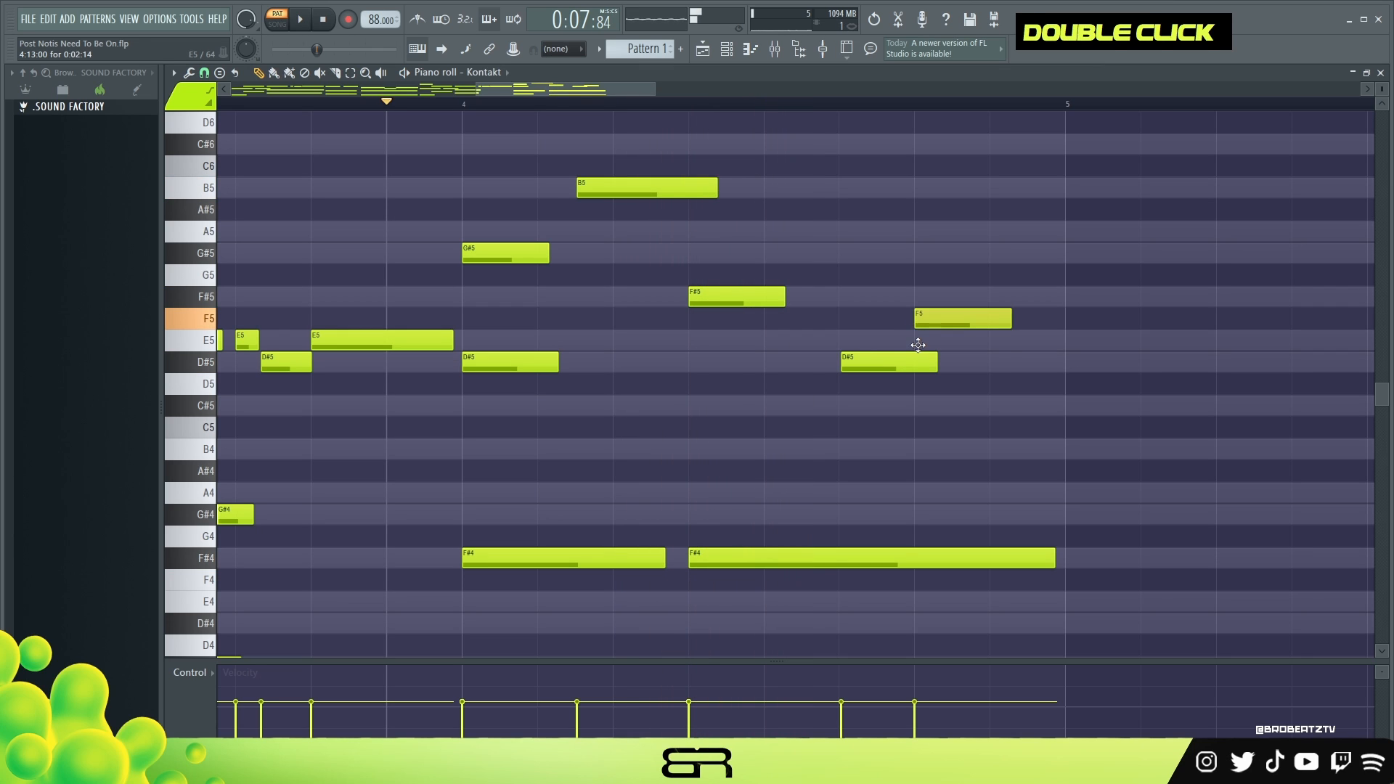
drag(917, 326, 918, 334)
key(space)
drag(782, 298, 842, 300)
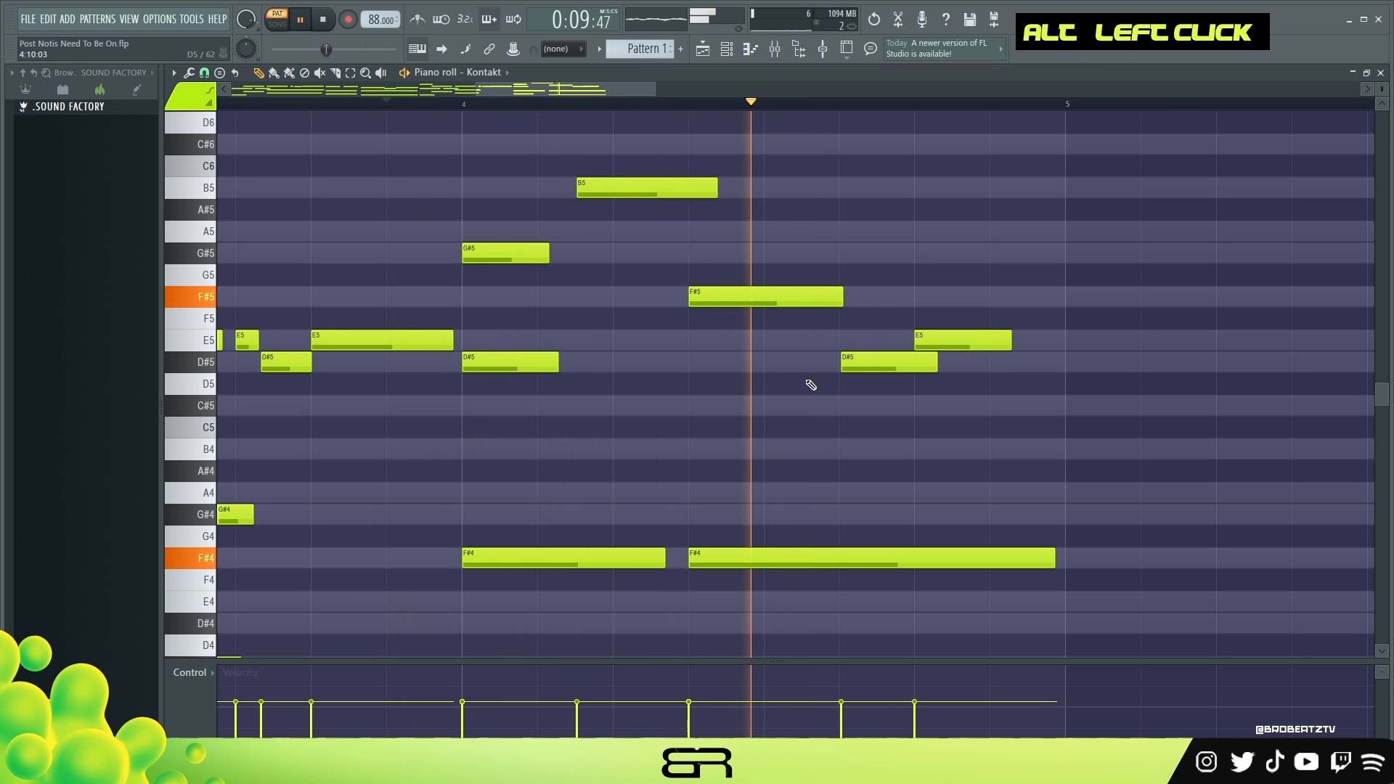
key(space)
drag(1011, 340, 1051, 340)
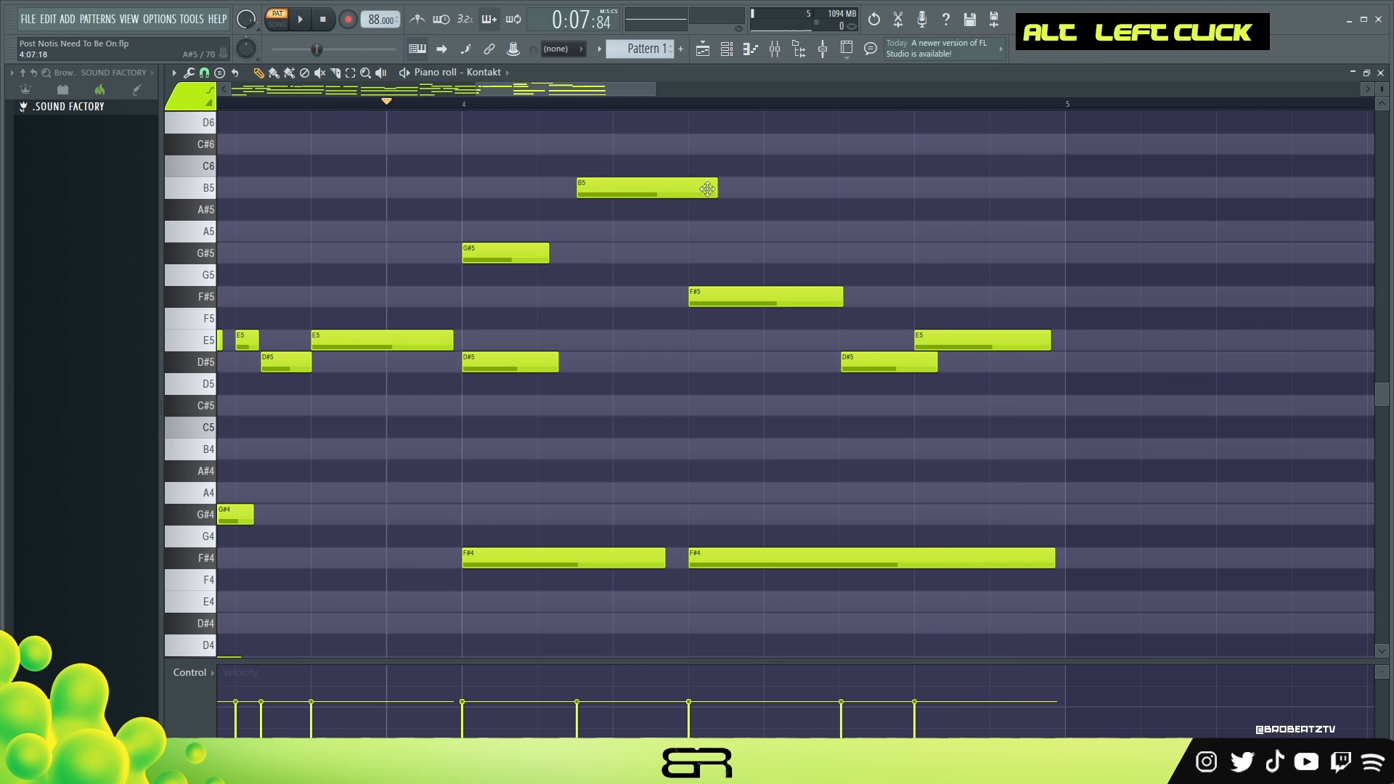
Step: Play the full four-bar melody from the start to check how all the notes sound together
drag(536, 93, 436, 94)
click(485, 103)
scroll(501, 104, down, 5)
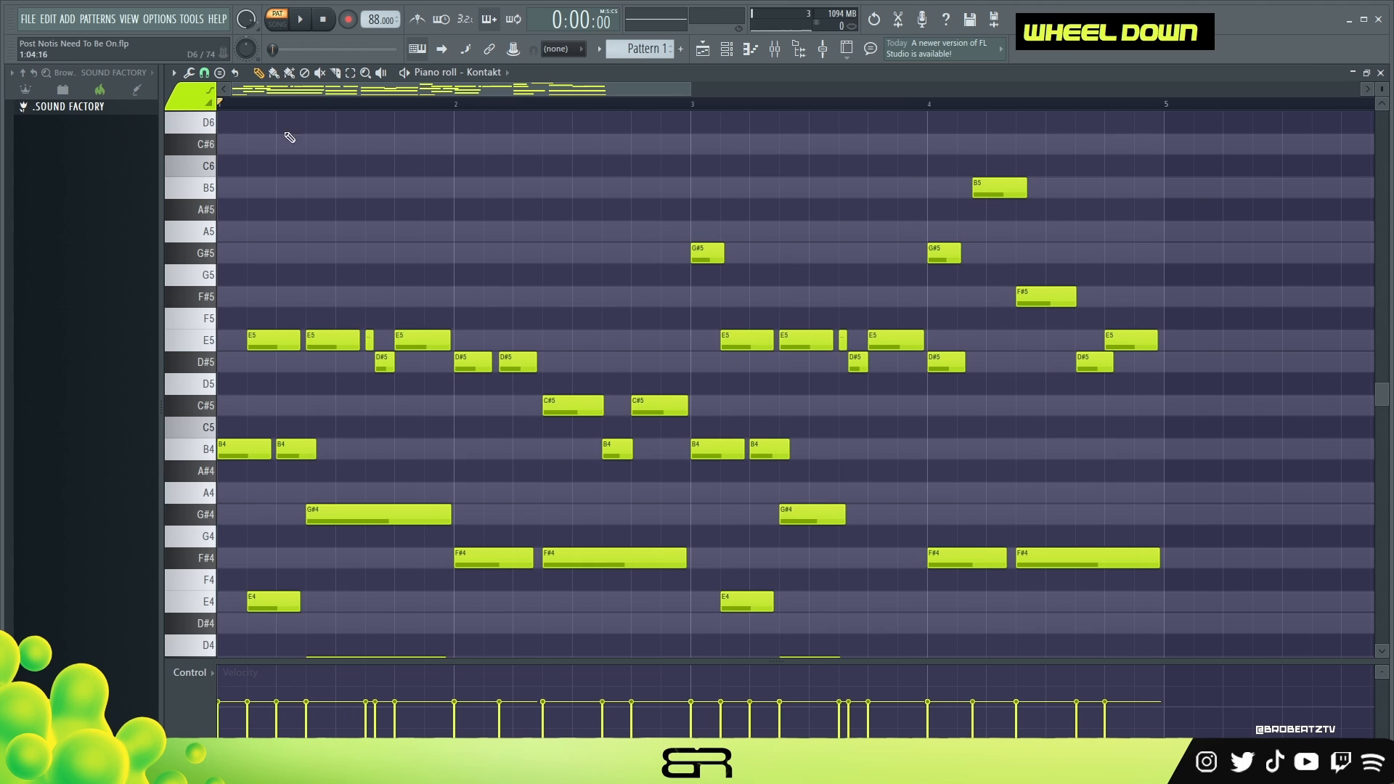
key(space)
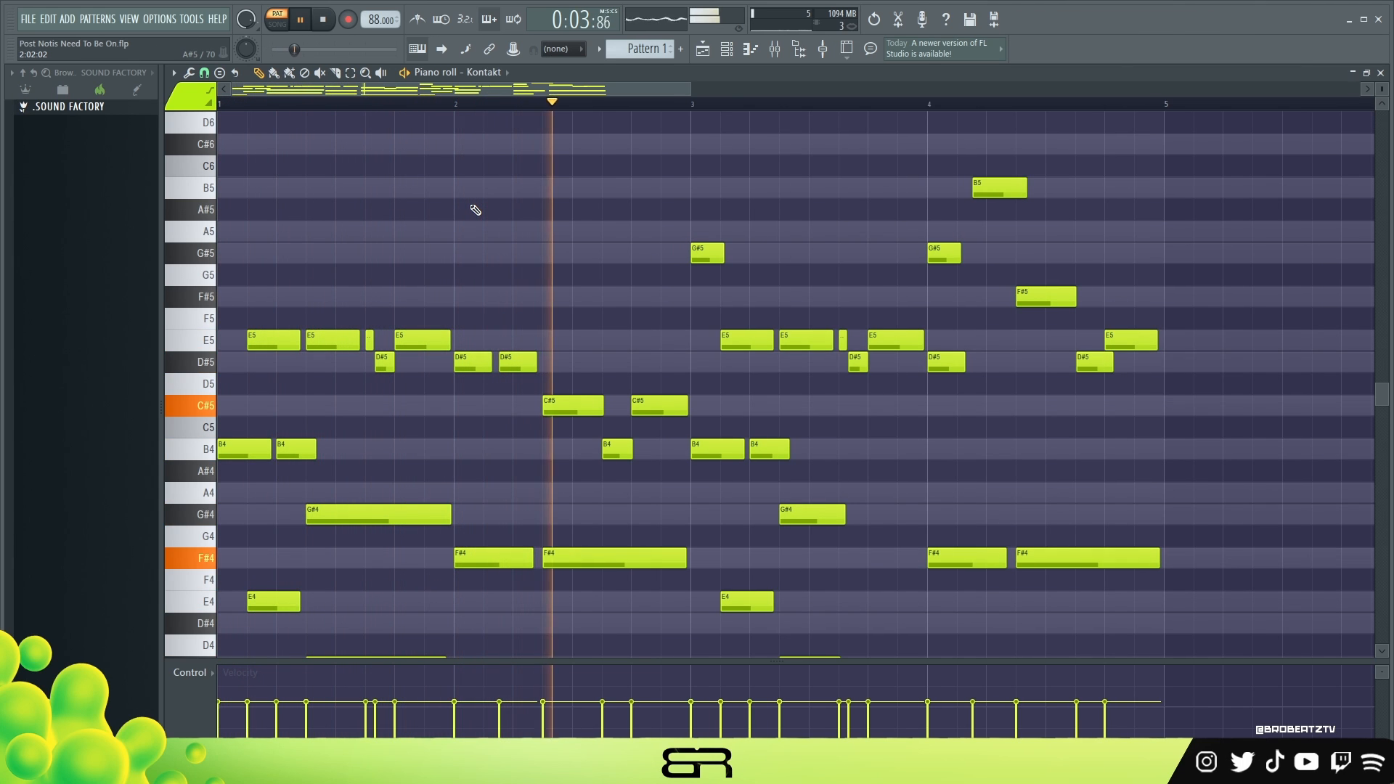
scroll(532, 215, down, 3)
ctrl+right_click(528, 213)
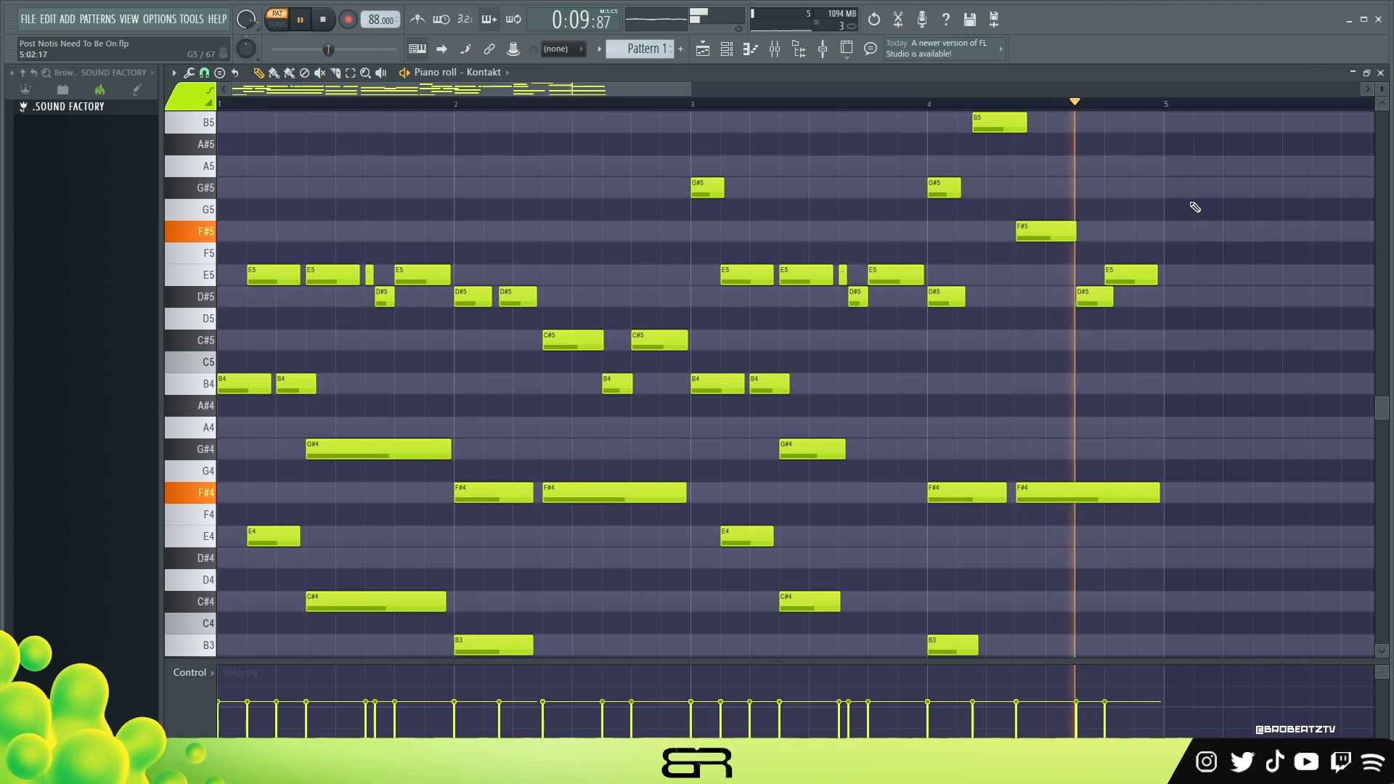
key(space)
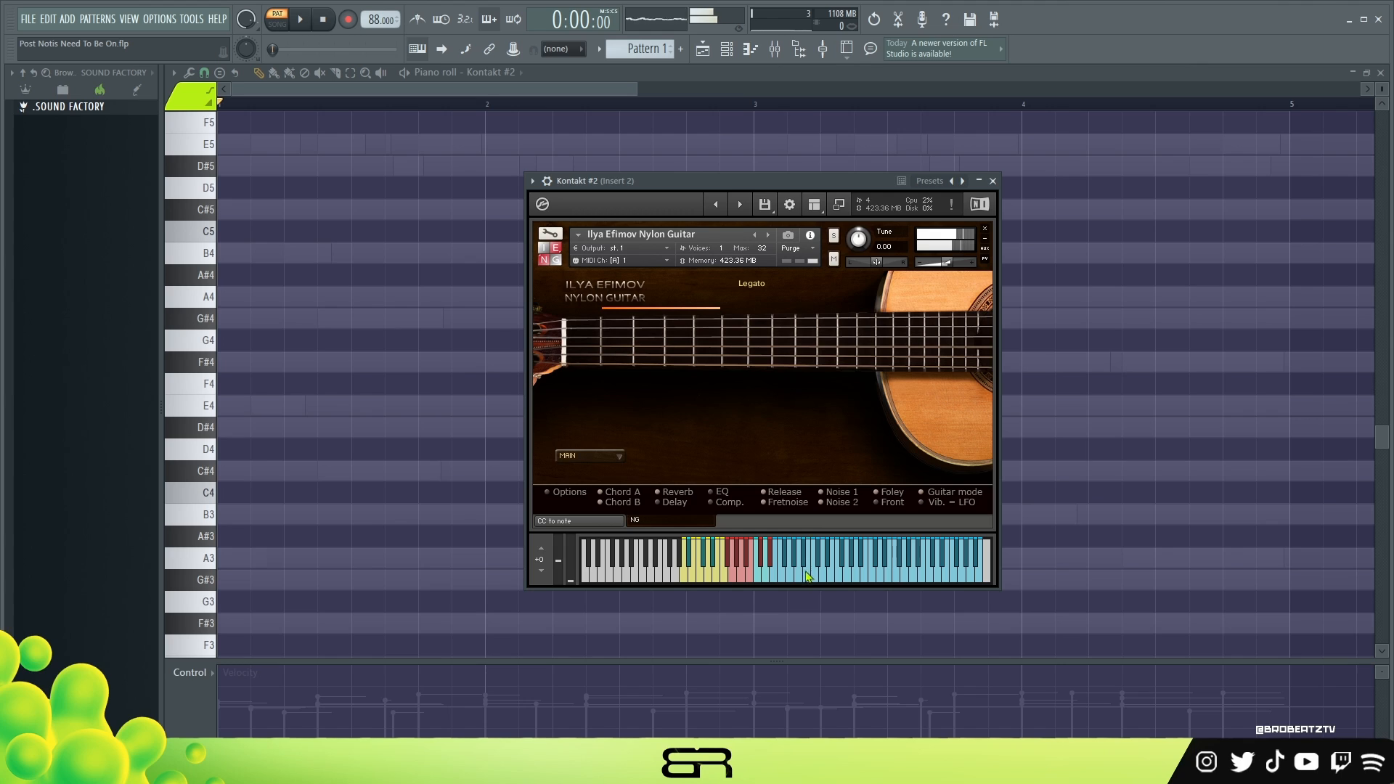
Step: Close the second Kontakt's nylon guitar window and stack A3, C#4 and E4 notes at the start of its first bar
click(994, 181)
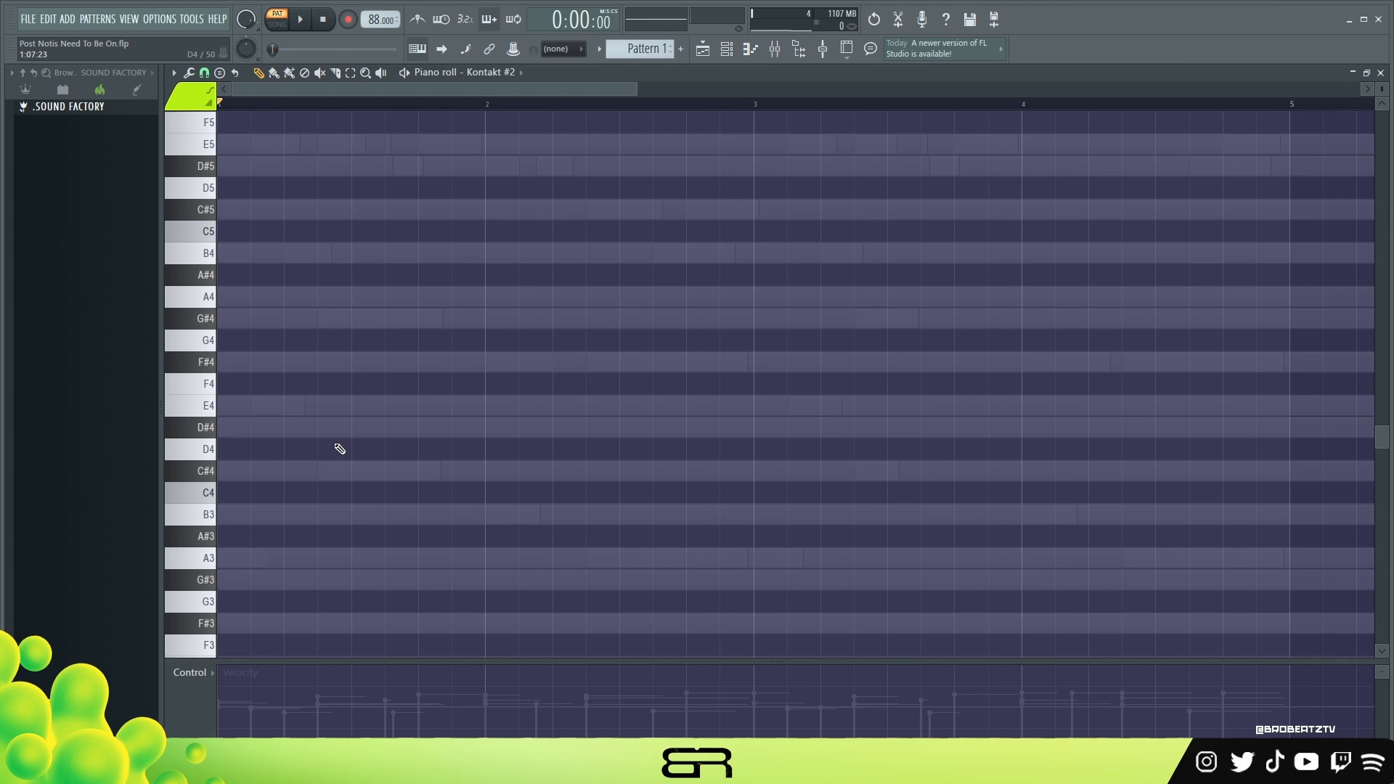
click(219, 558)
click(249, 470)
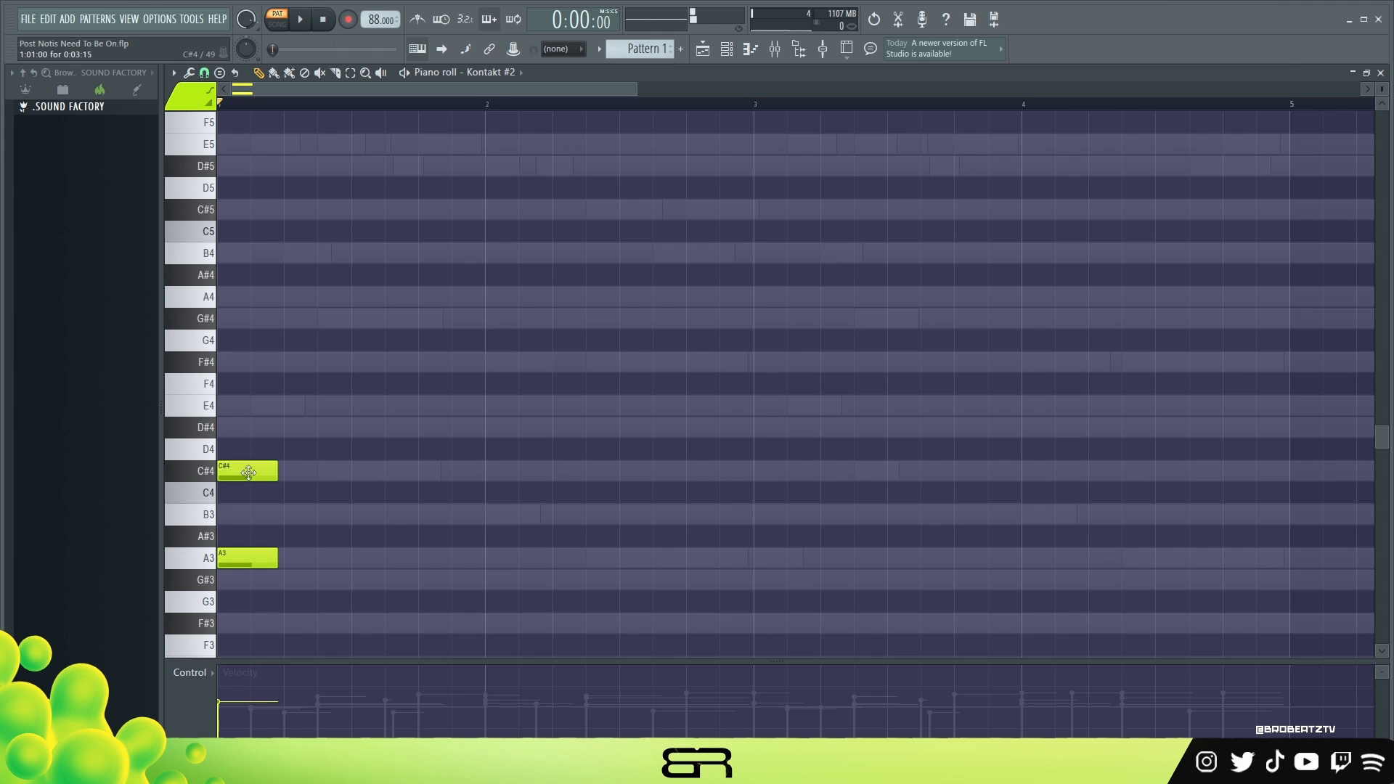
click(249, 405)
ctrl+click(295, 480)
right_click(416, 457)
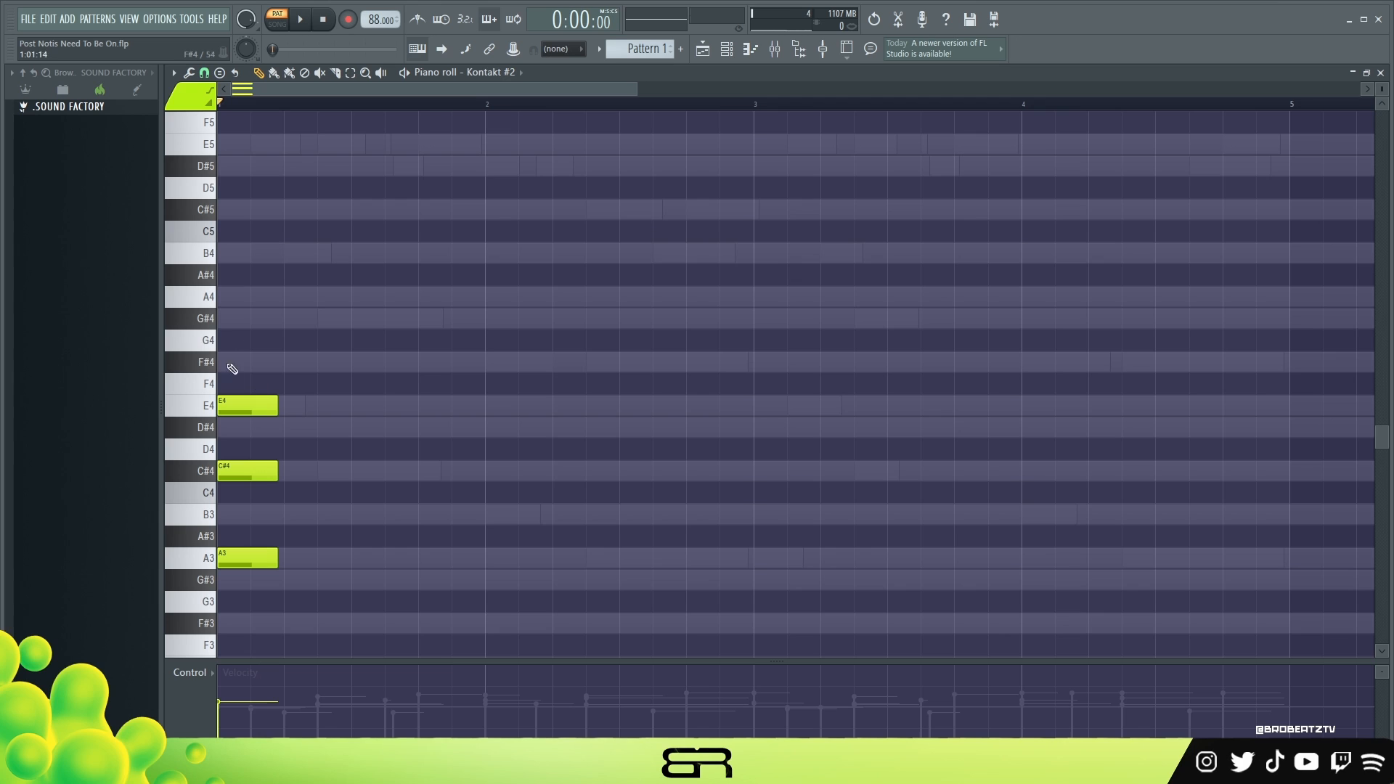
Step: Delete the stacked E4, C#4 and A3 notes at the start of bar 1
right_click(256, 406)
right_click(262, 470)
right_click(269, 558)
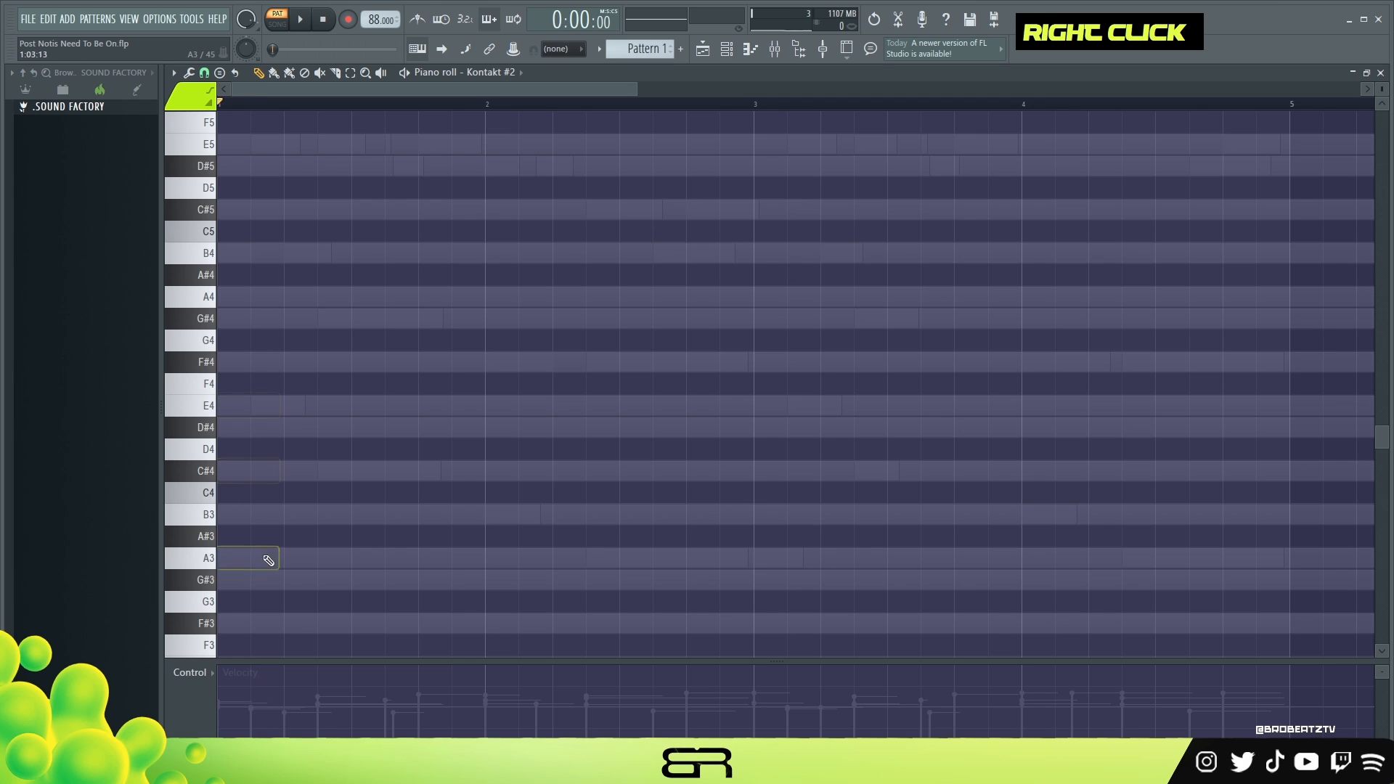
Step: Play back the melody while auditioning E4, G#4 and nearby pitches against it for the second guitar
key(space)
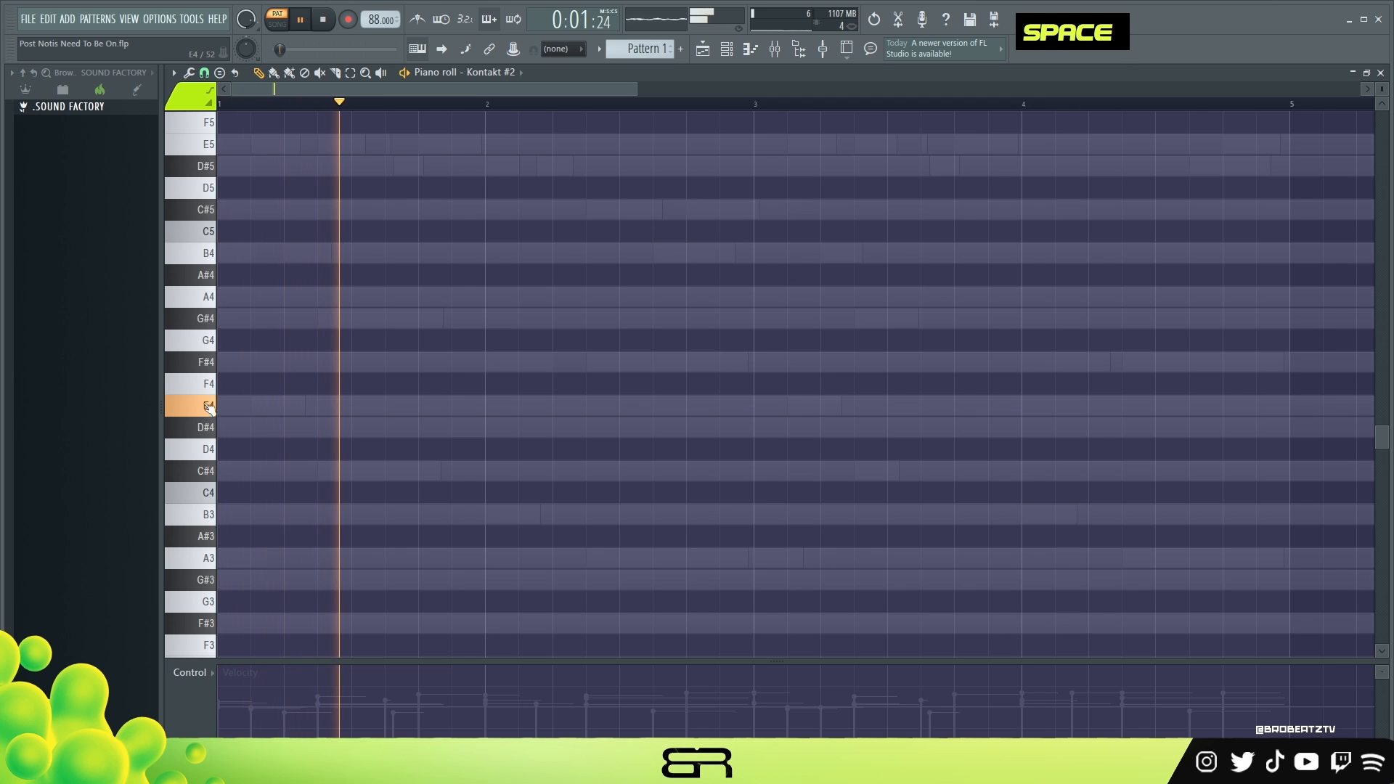
double_click(204, 324)
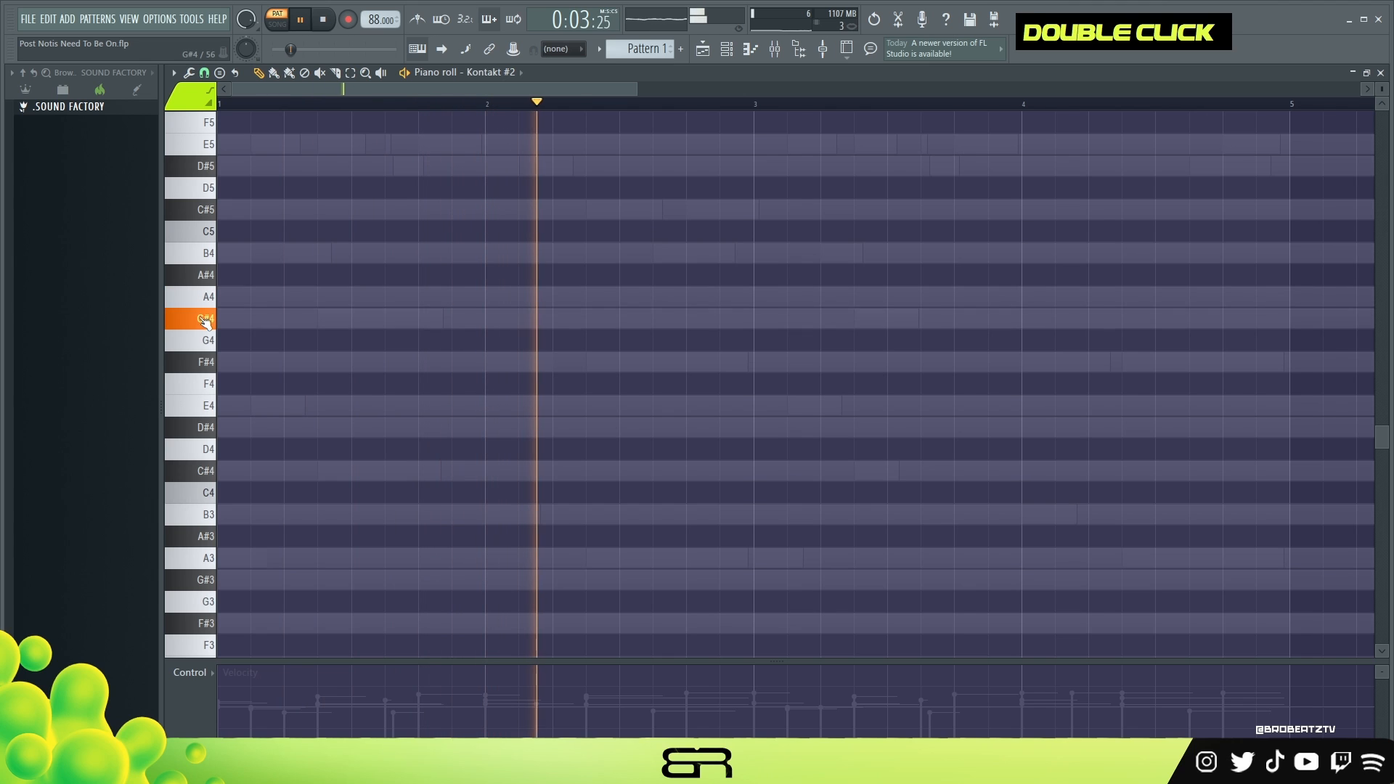
click(207, 324)
click(216, 256)
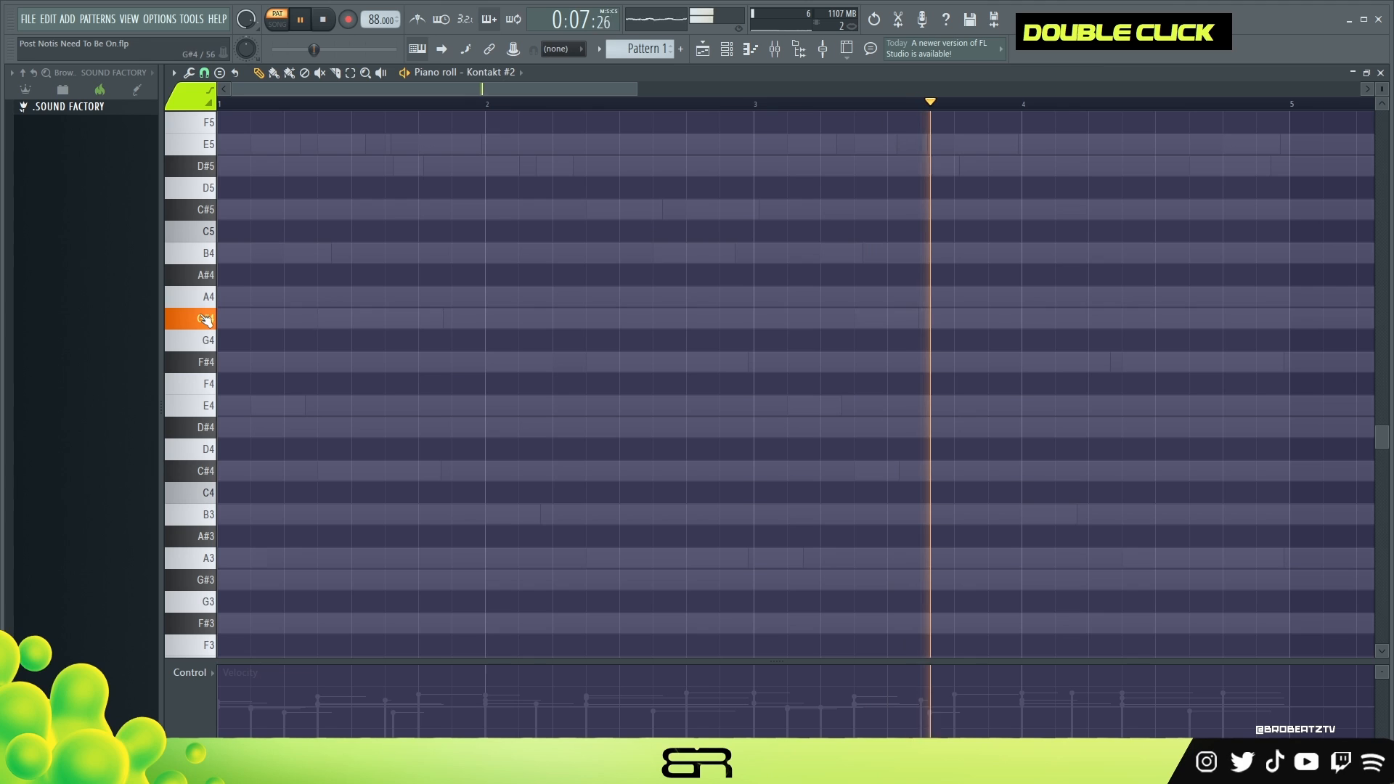
click(208, 338)
click(208, 405)
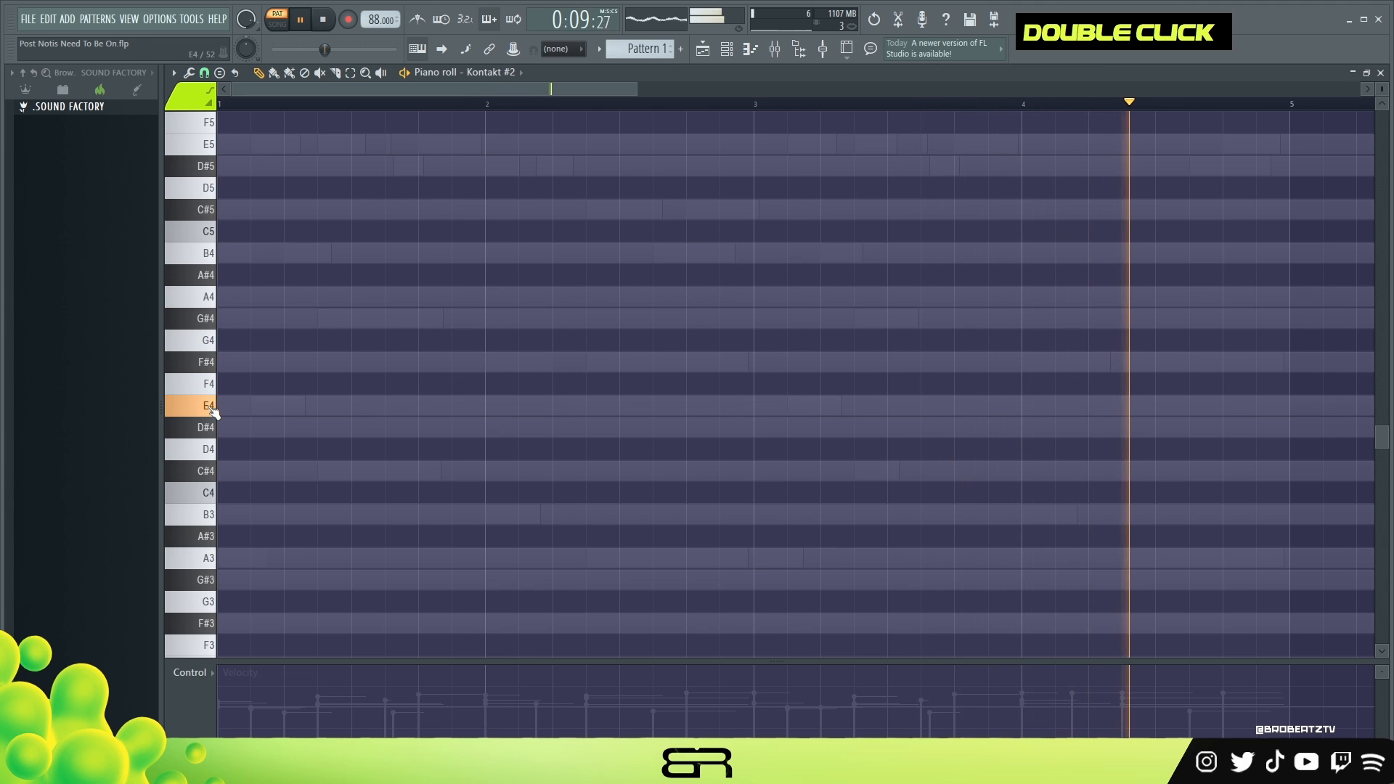
key(space)
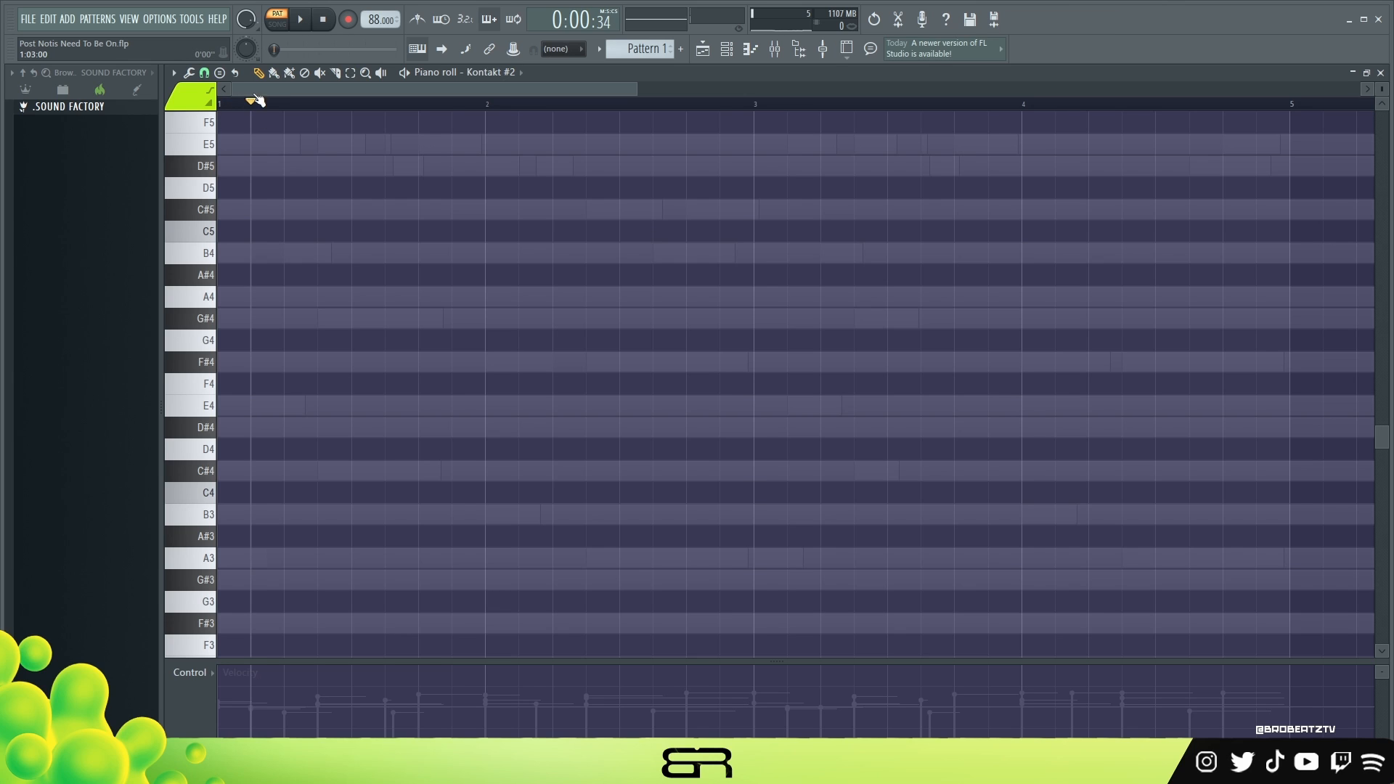
Step: Fill bar 1 with short E4 notes on beats 1, 2 and 4, and a slightly longer G#4 on beat 3
click(270, 411)
drag(273, 411, 271, 411)
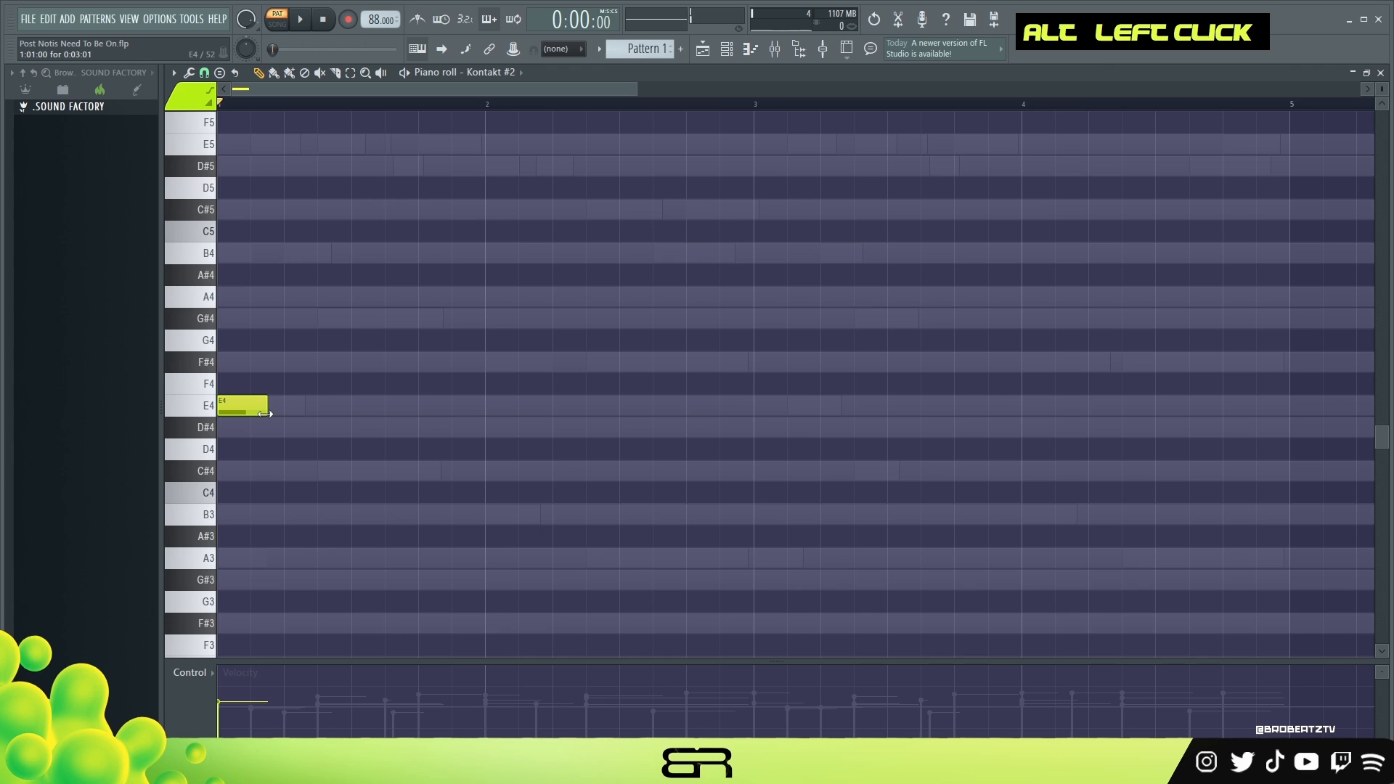
click(294, 411)
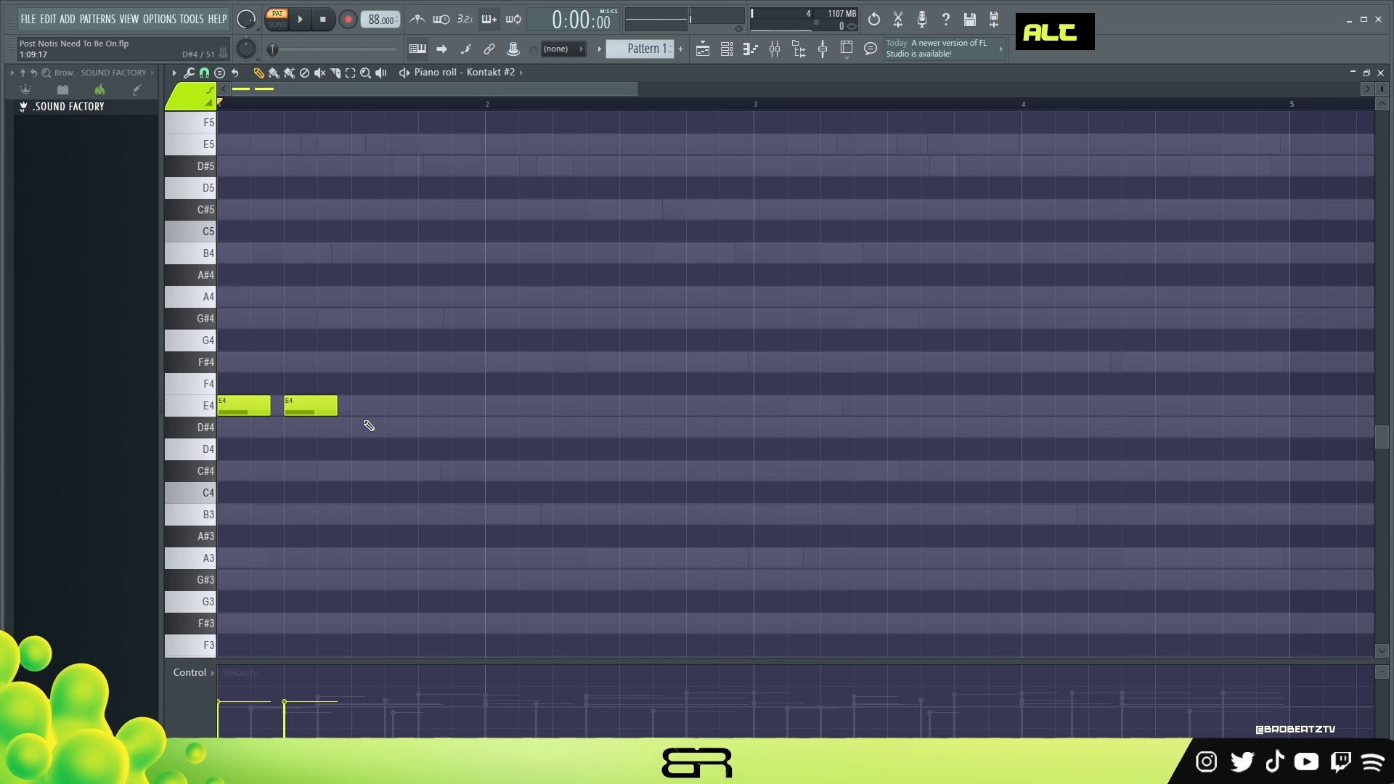
key(ctrl+2)
drag(329, 405, 442, 410)
right_click(385, 361)
Step: Copy bar 1's notes into bar 2 starting on F#4, raising the third copied note to B4 and the last to G#4
key(ctrl+a)
drag(259, 400, 527, 356)
right_click(564, 320)
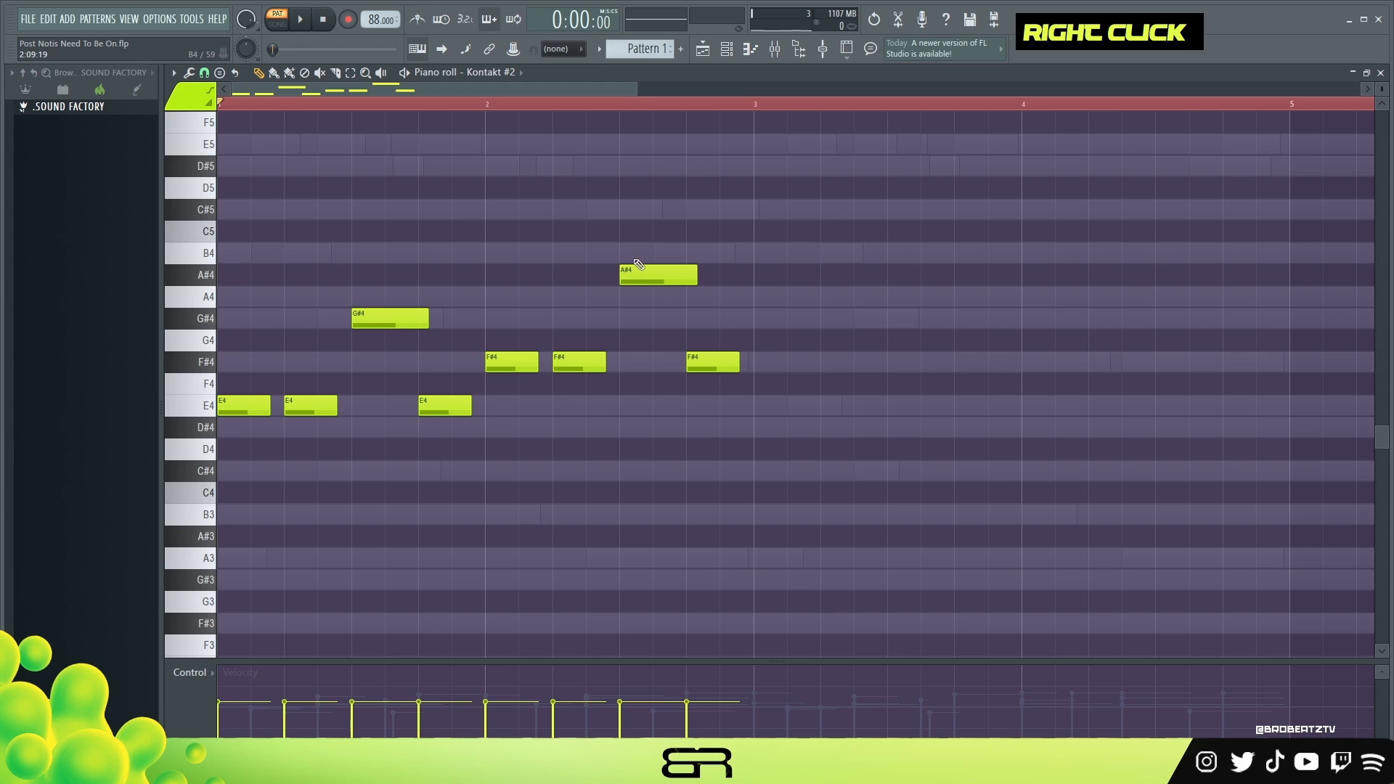
ctrl+click(657, 276)
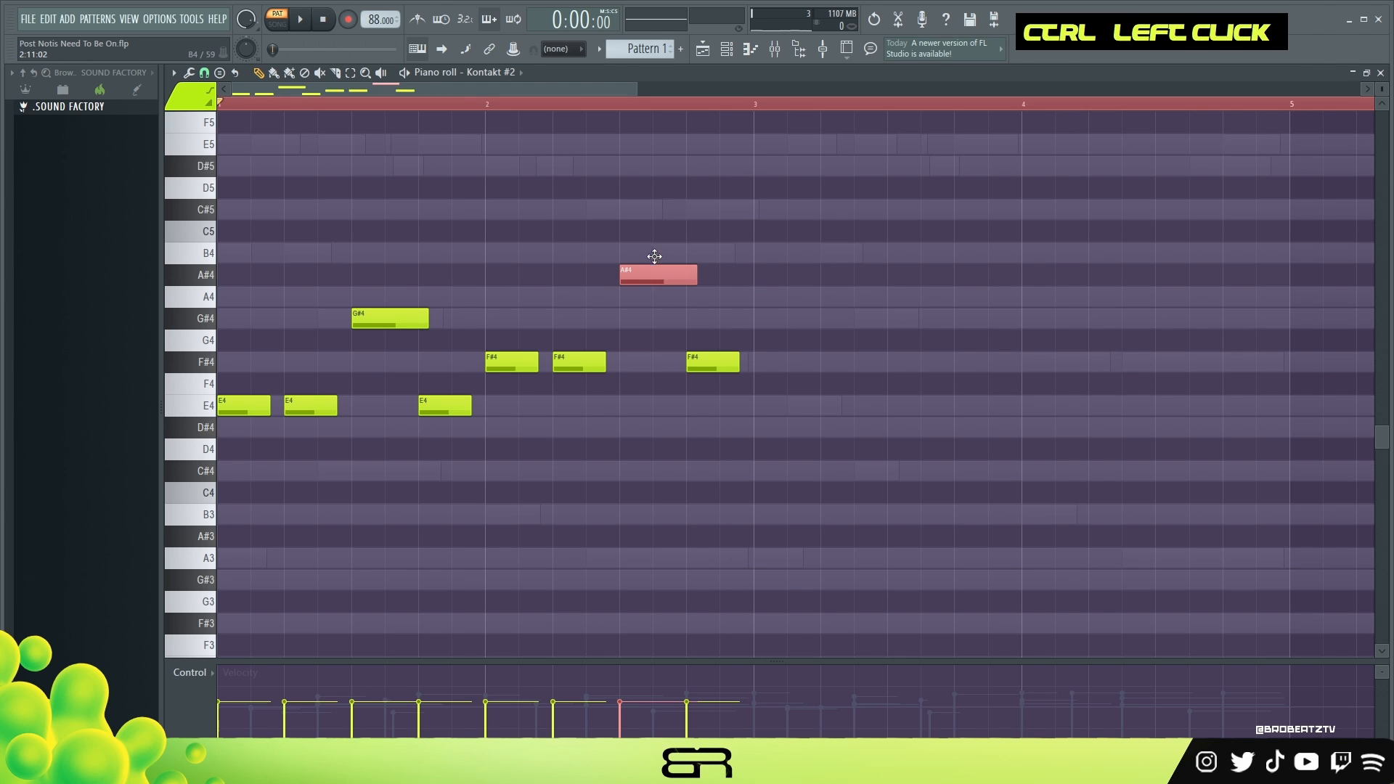
drag(654, 258, 654, 253)
drag(711, 371, 712, 328)
Step: Play back the two-bar guitar part, and copy all of its notes into bars 3 and 4
key(space)
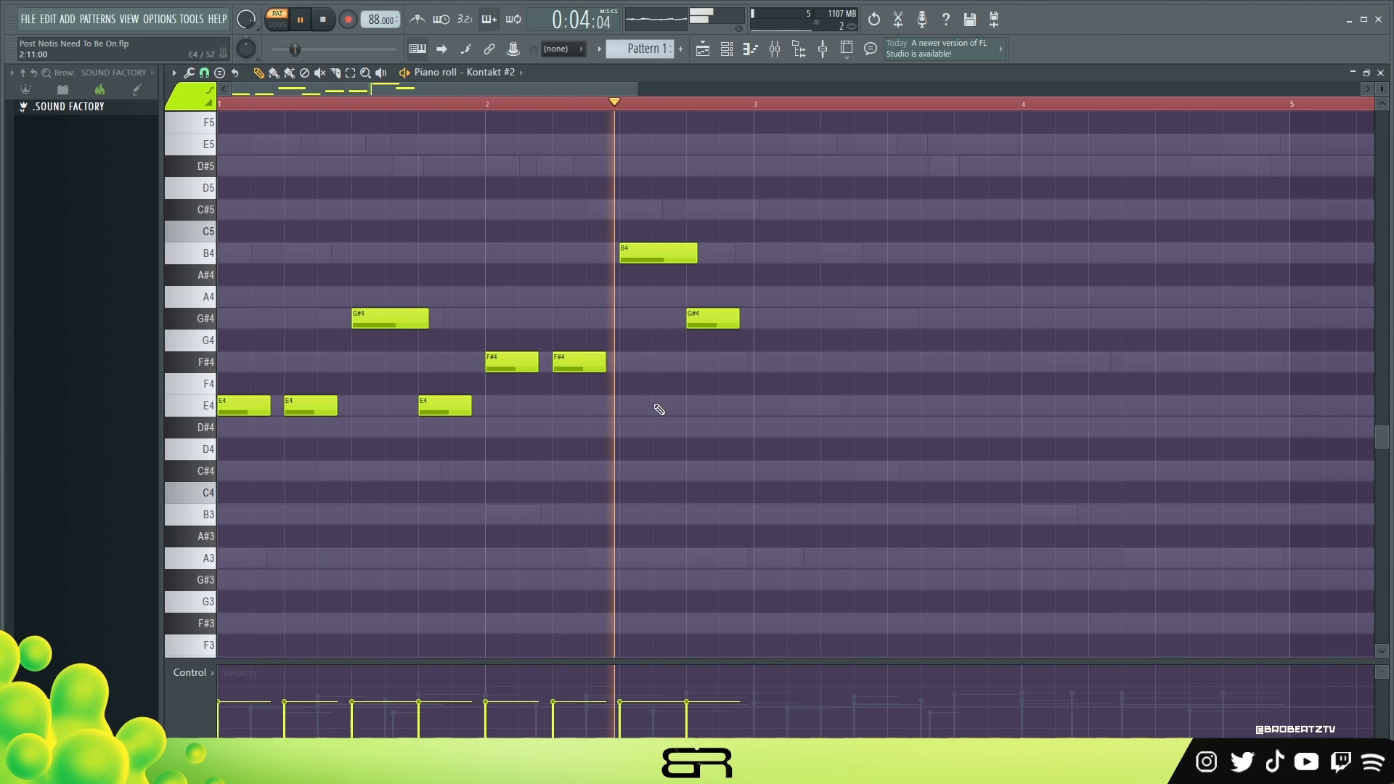
key(ctrl+a)
key(space)
drag(250, 403, 787, 402)
right_click(819, 255)
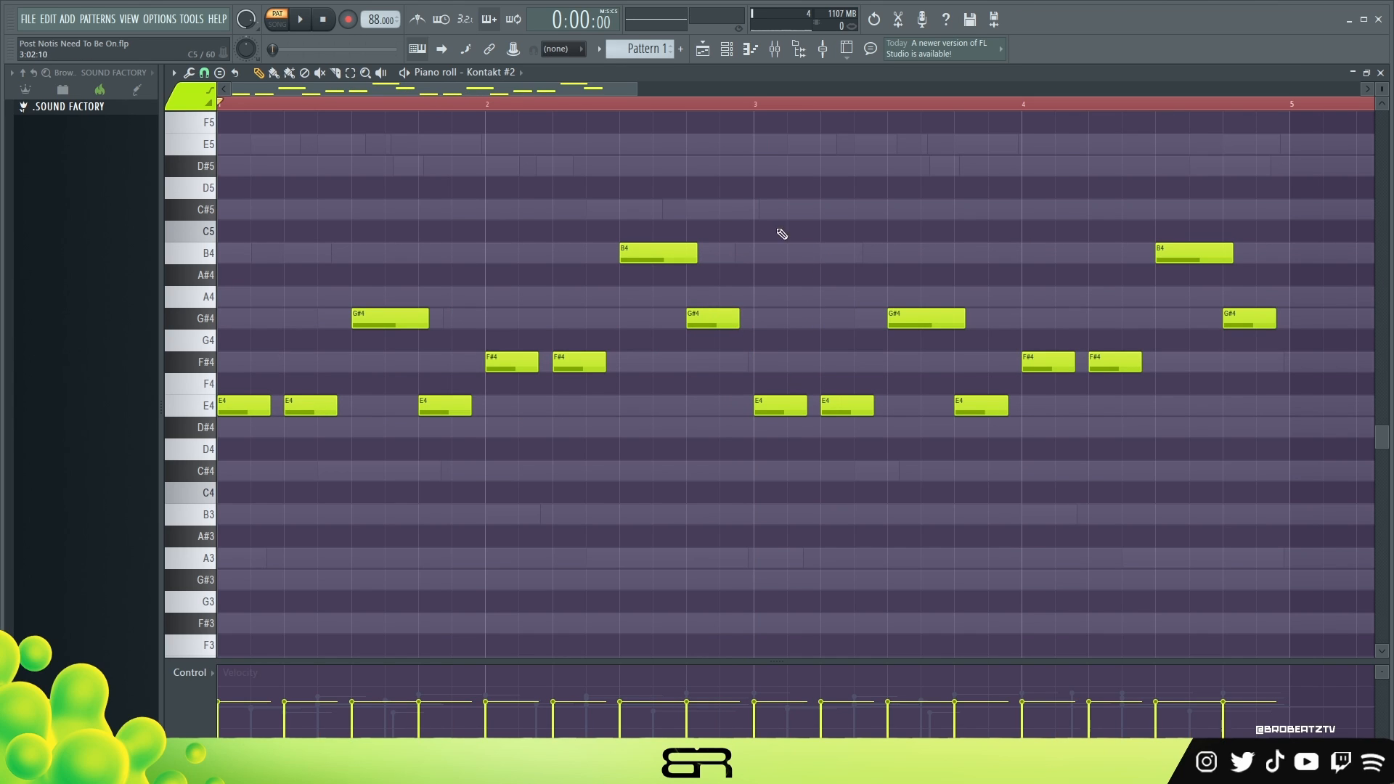
Step: Open the notes of the 808 Kurt channel and play back its two-bar bass line
click(726, 49)
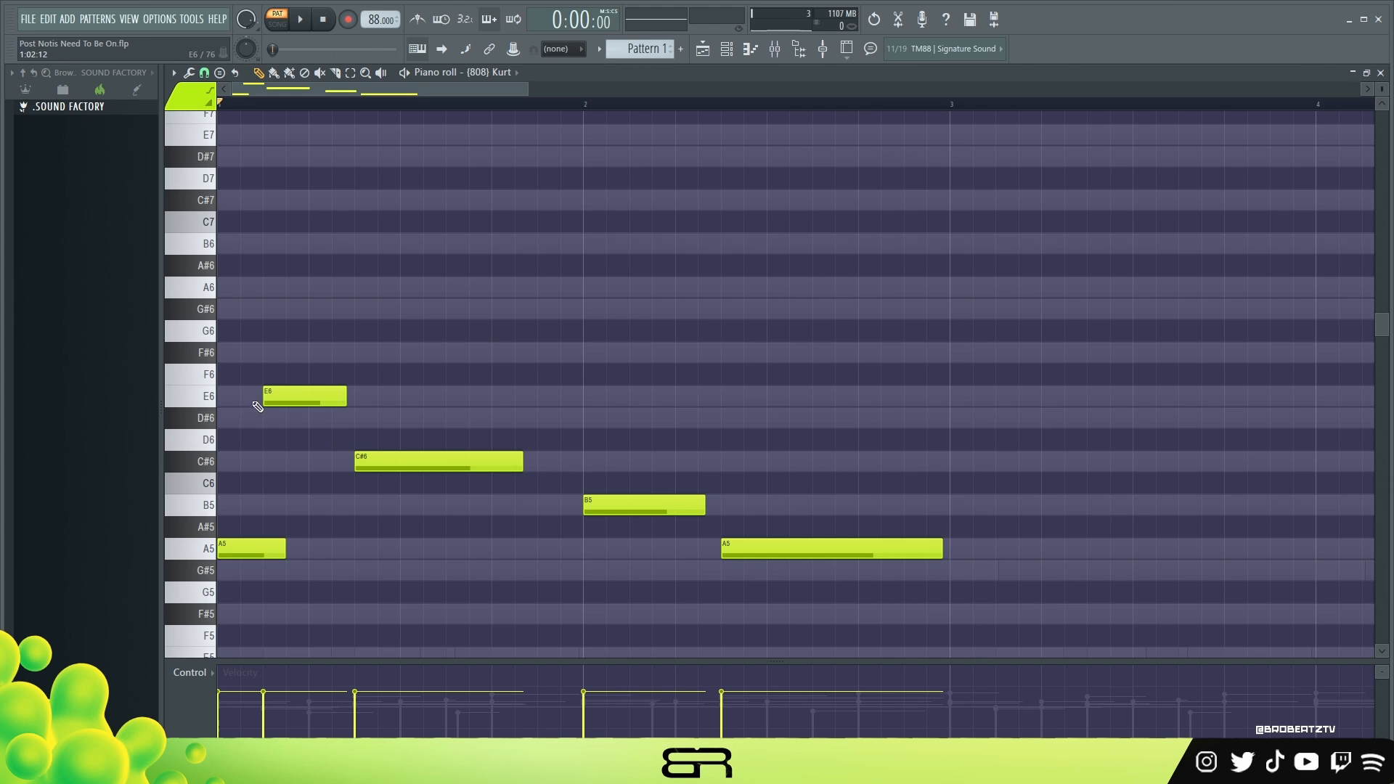
right_click(516, 308)
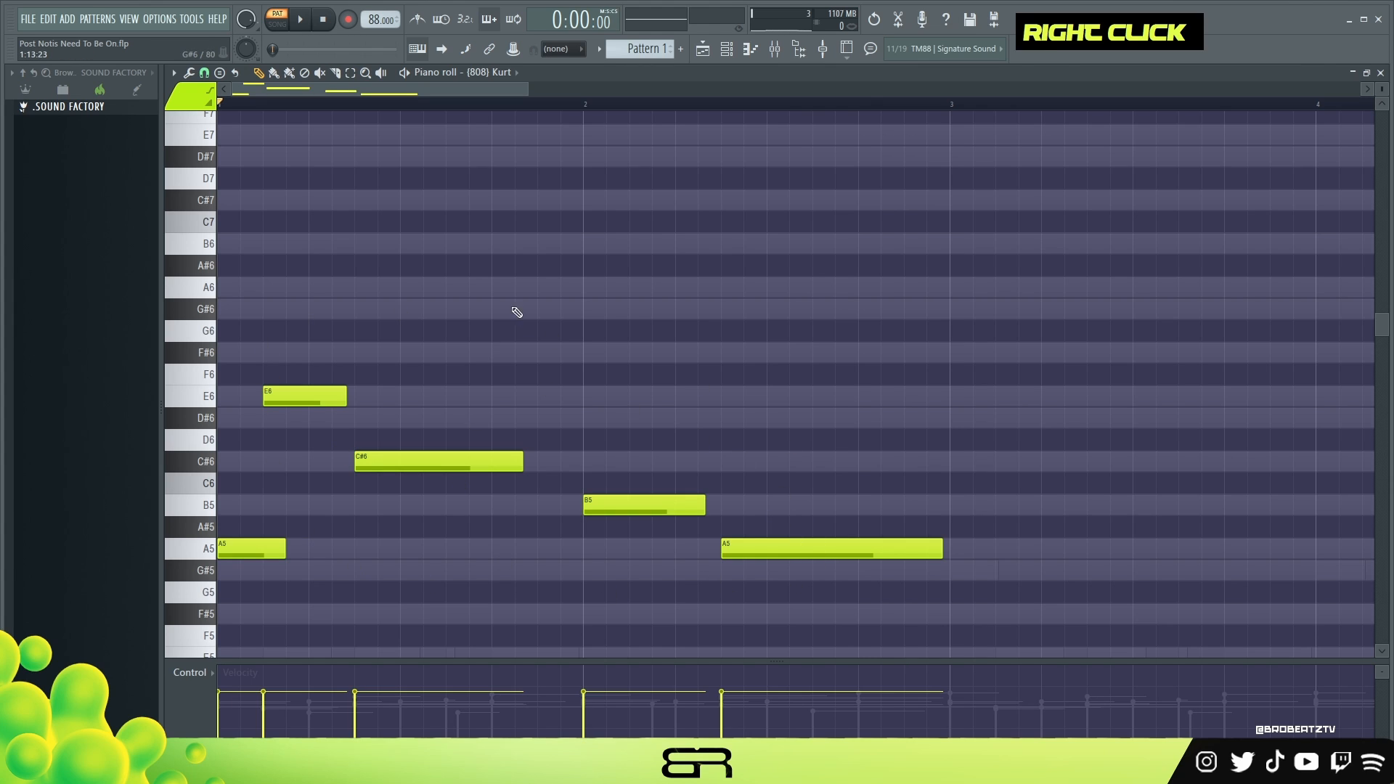
key(space)
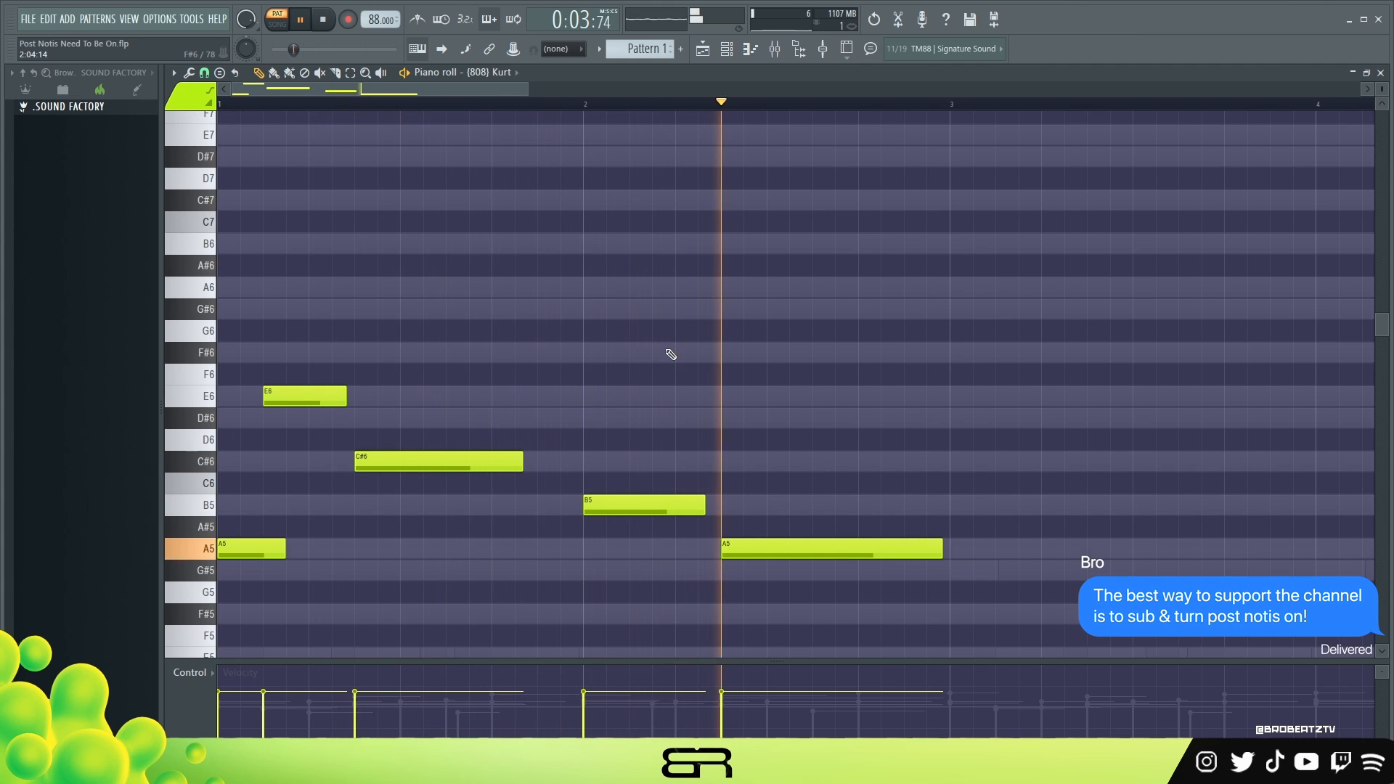
key(space)
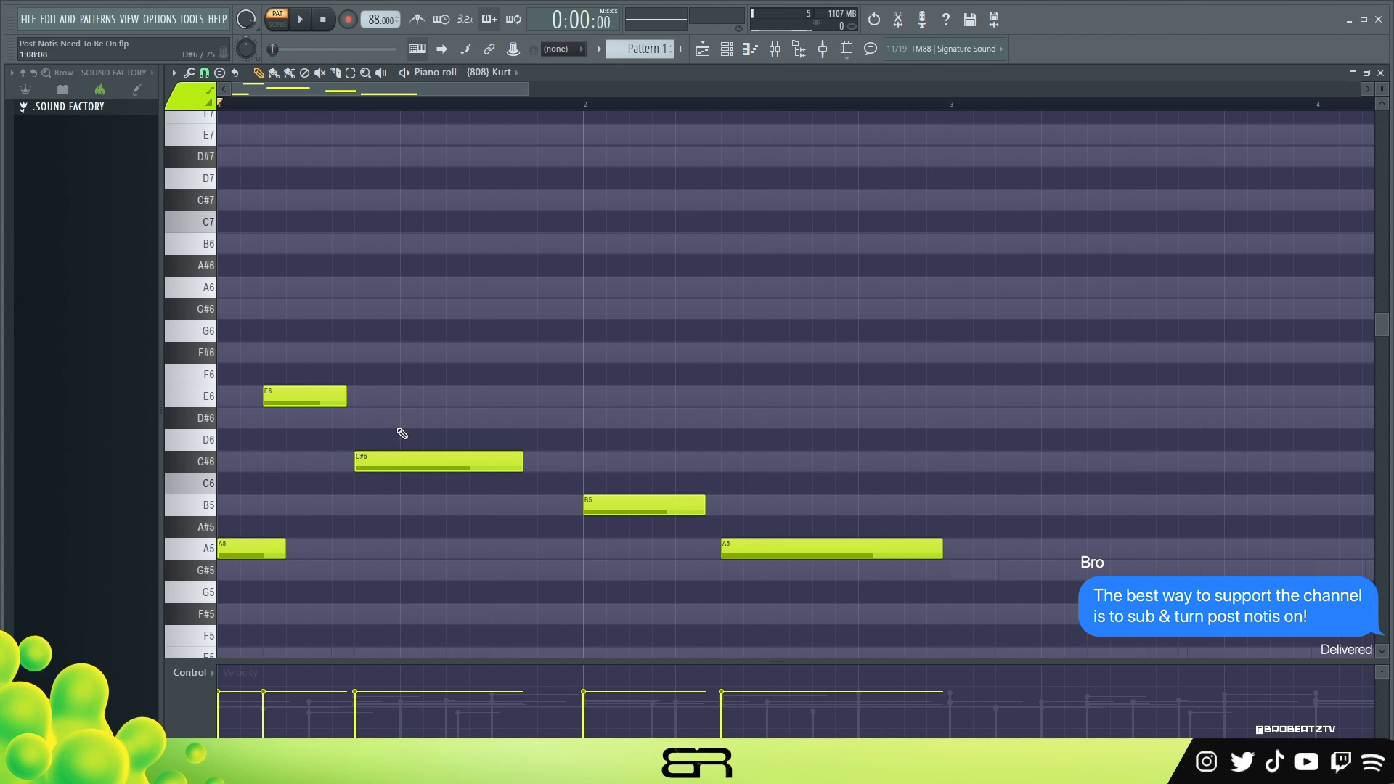
Step: Delete the E6 note from bar 1 of the 808, and copy the remaining two-bar line to start at bar 3
right_click(343, 392)
drag(249, 437, 886, 592)
right_click(725, 519)
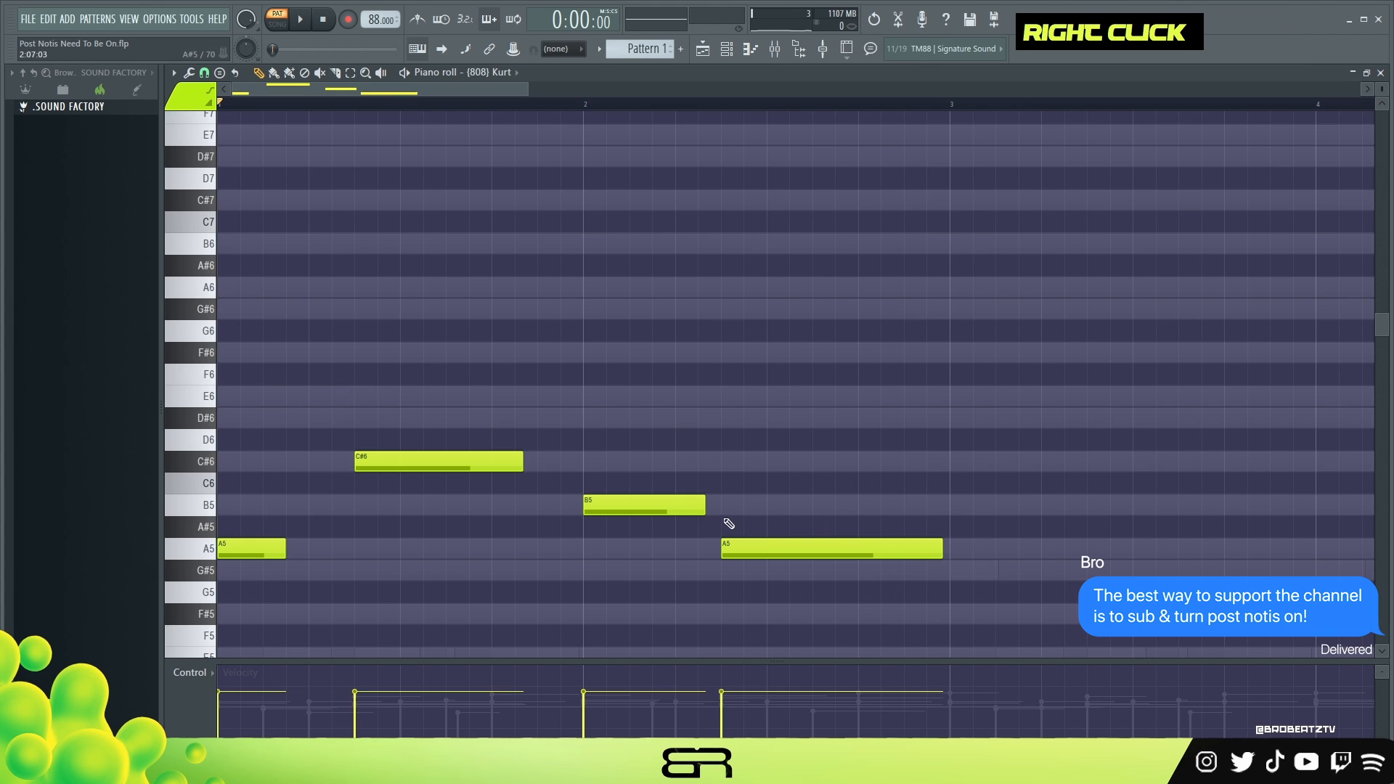
scroll(484, 455, down, 1)
key(ctrl)
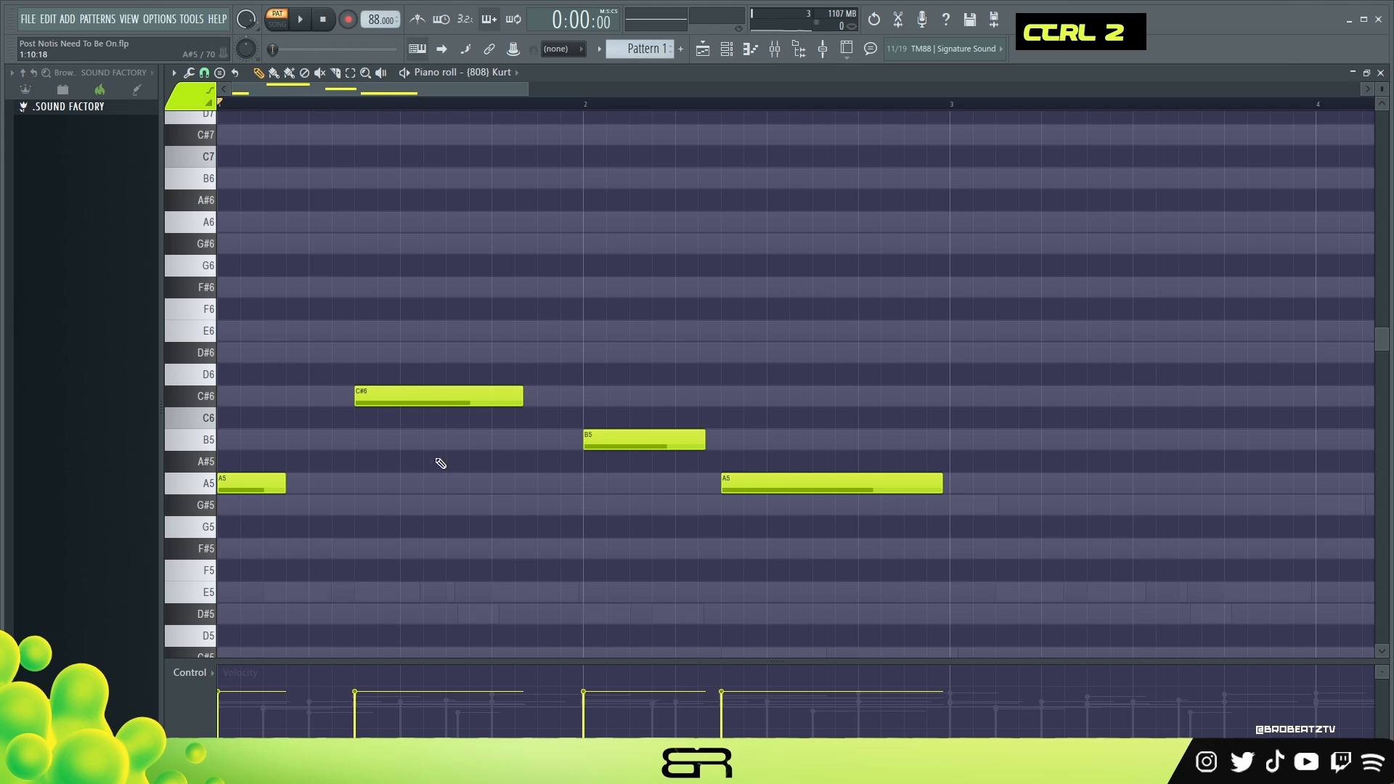
key(ctrl+a)
drag(243, 488, 981, 486)
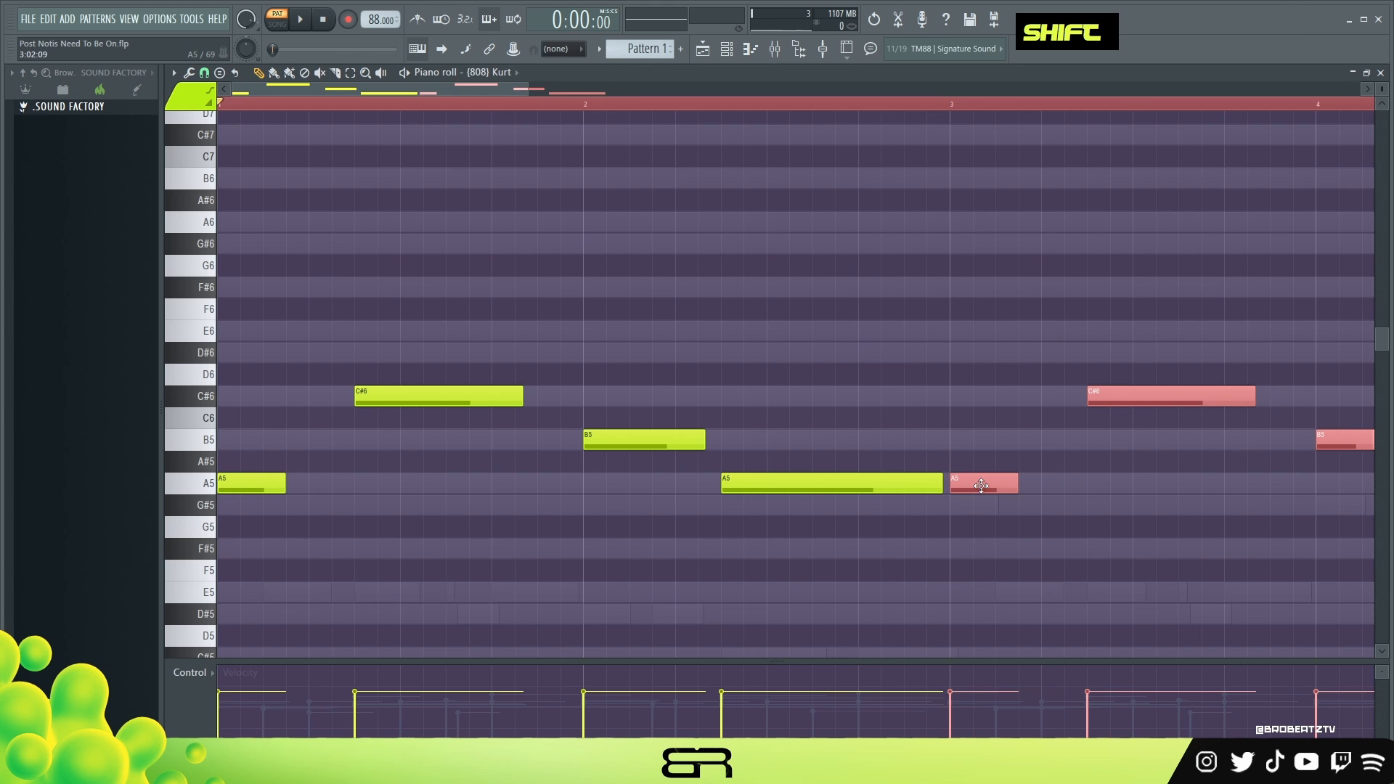
Step: Shorten the A5 note at the start of bar 3, add a second short A5 after it, and raise the first to A6
drag(475, 85, 616, 106)
right_click(401, 440)
key(alt)
drag(412, 487, 378, 487)
click(392, 485)
ctrl+click(363, 485)
key(ctrl+Up)
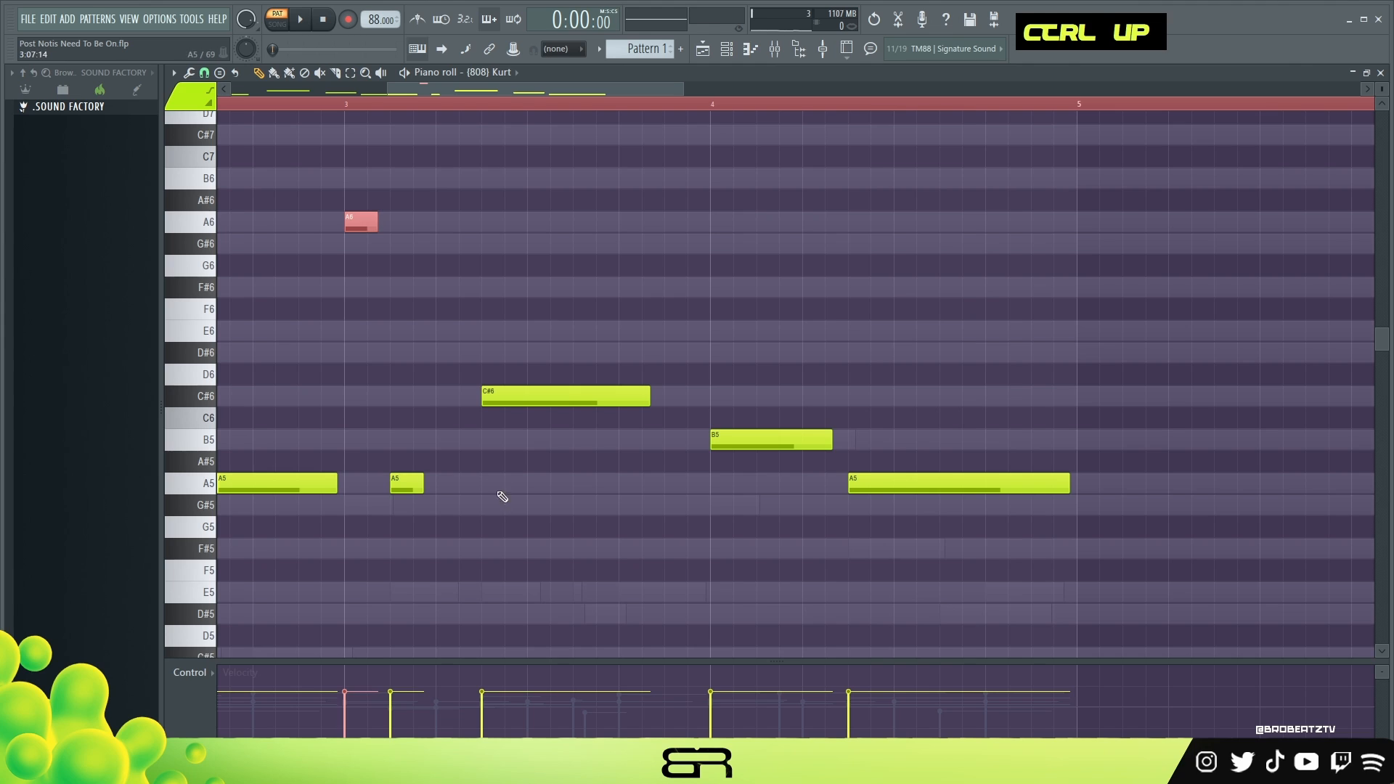
Step: Try a short D#6 note just before bar 4 of the 808 line
ctrl+click(533, 401)
scroll(675, 256, down, 2)
click(677, 225)
right_click(684, 240)
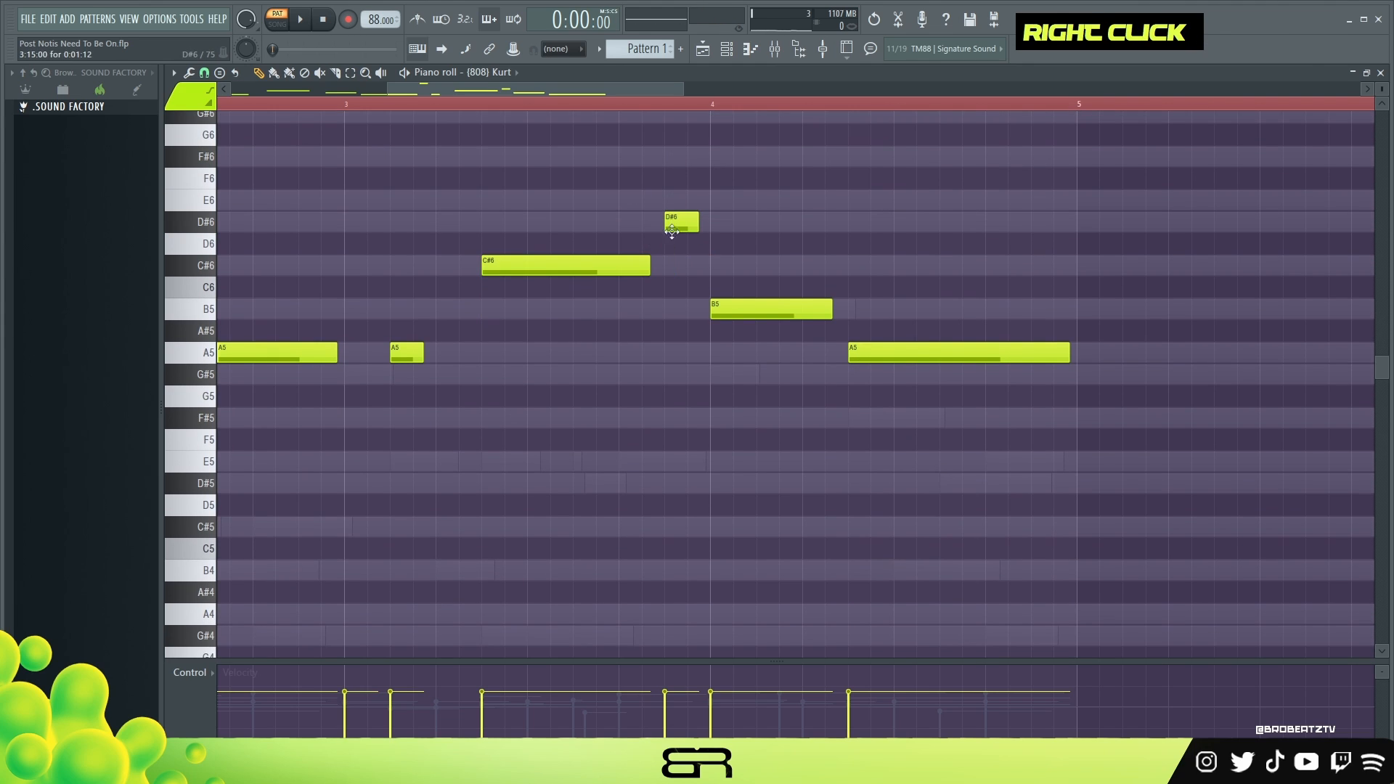
Step: Lower bar 3's C#6 note to C#5, shorten it, and add a second C#5 that ends just before bar 4
ctrl+click(545, 265)
right_click(563, 280)
key(ctrl+Down)
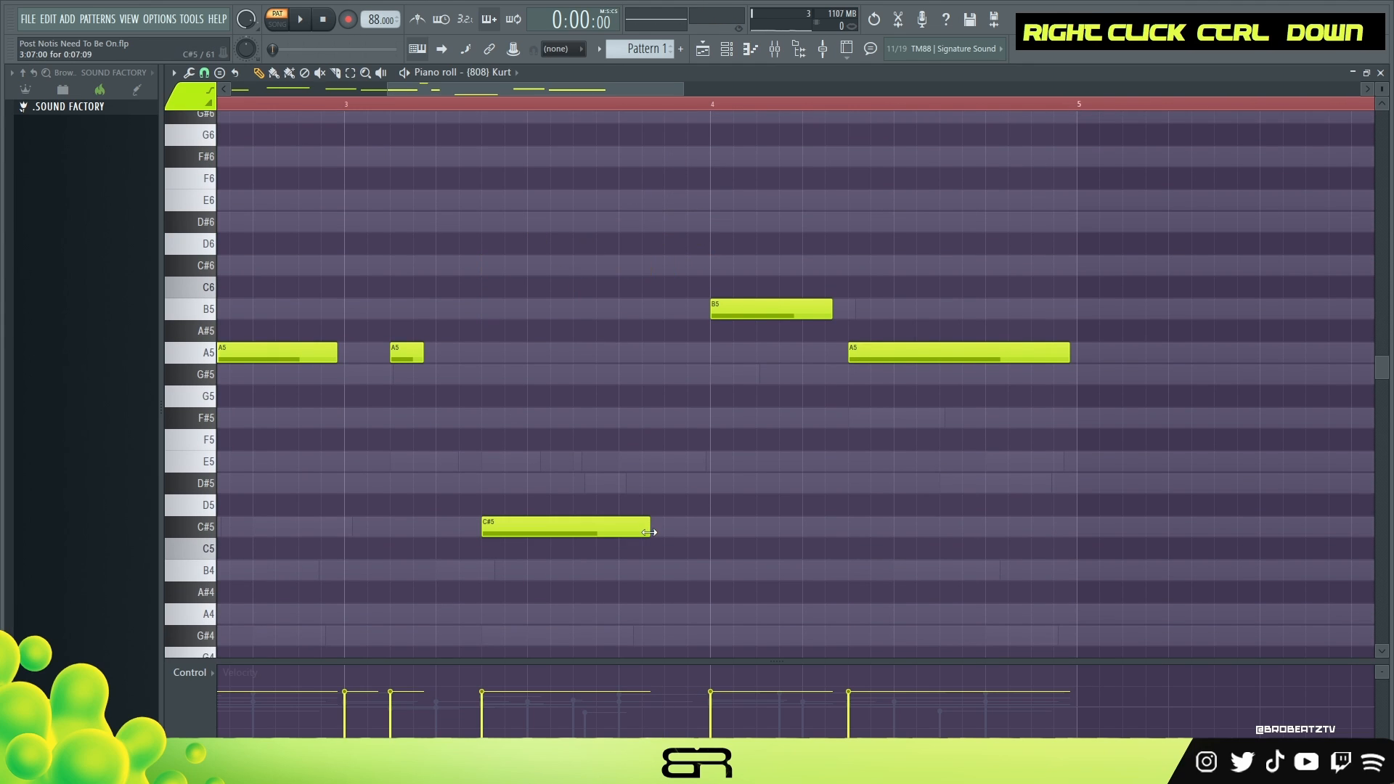
drag(650, 533, 610, 532)
alt+click(619, 528)
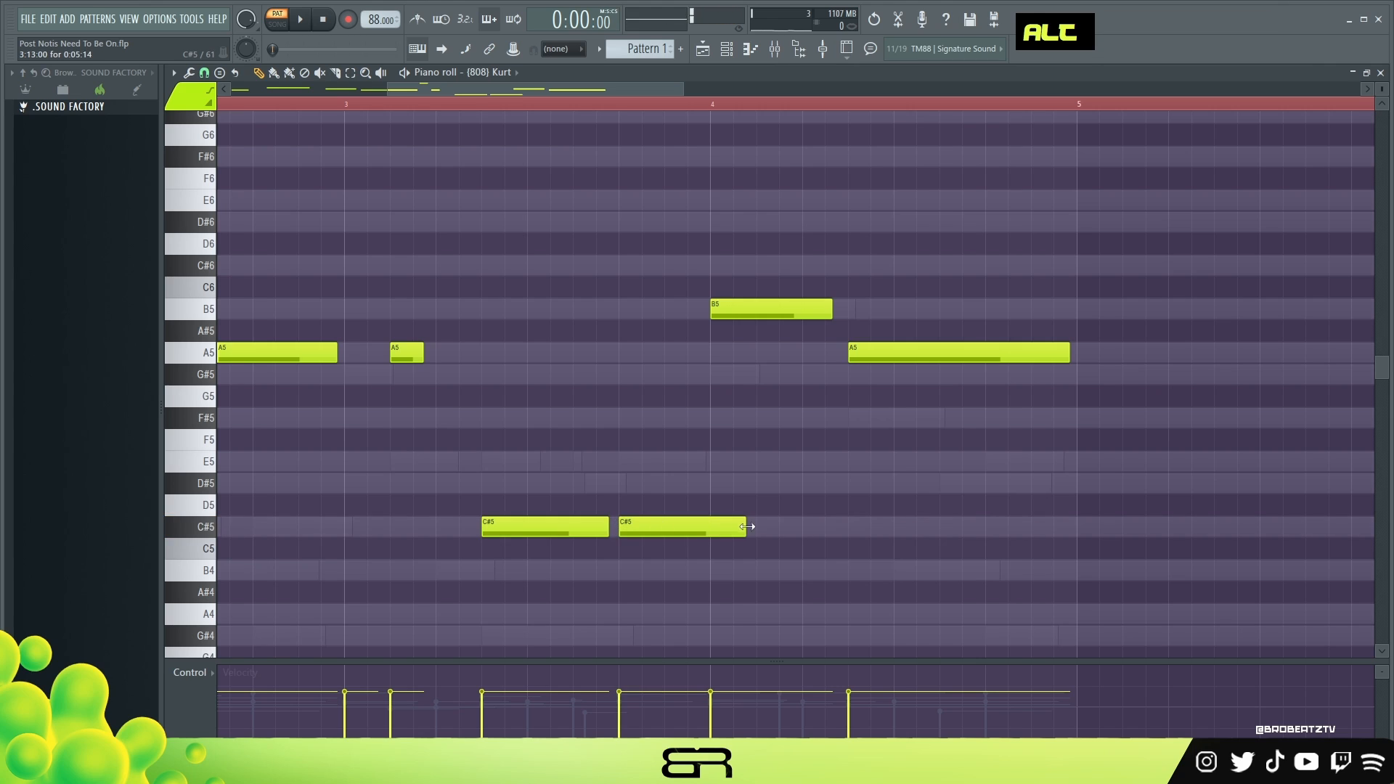
alt+click(748, 527)
right_click(748, 527)
drag(745, 527, 703, 528)
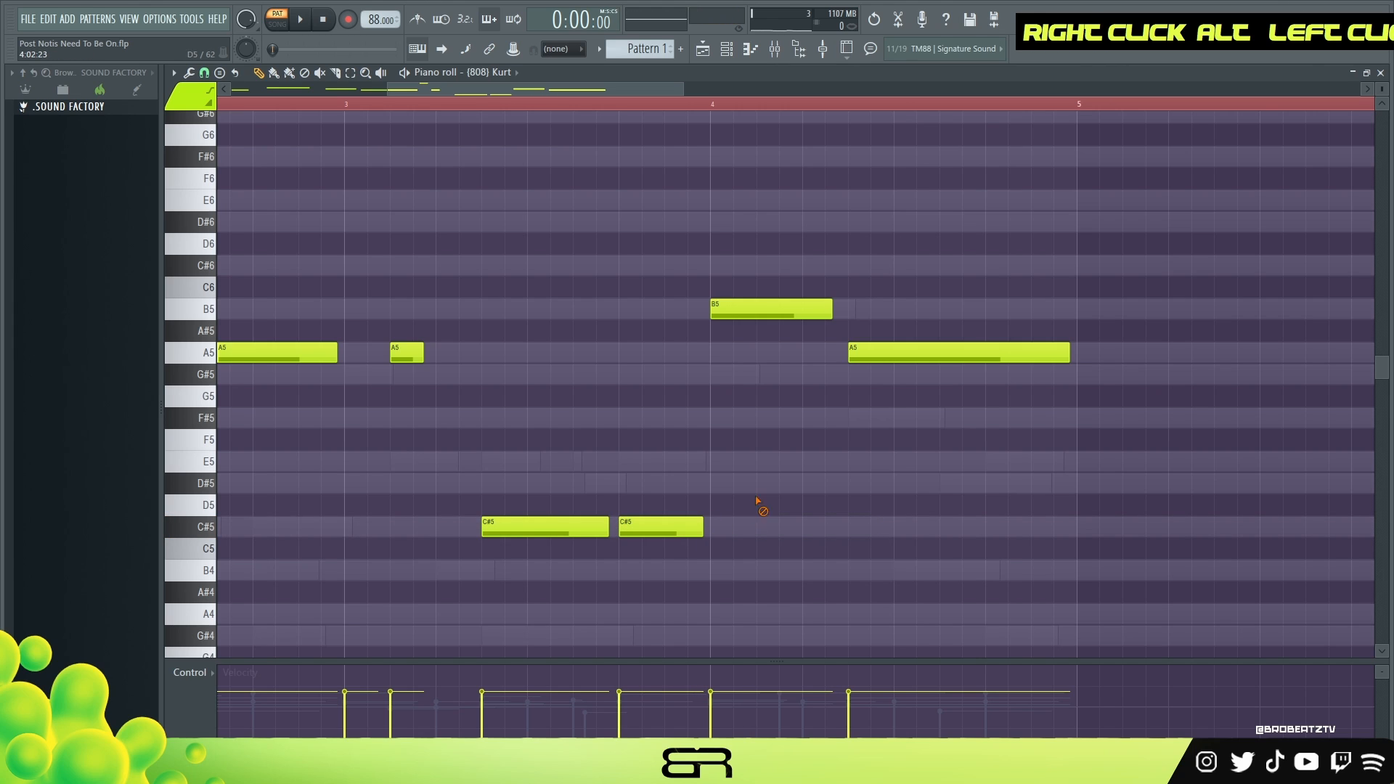
Step: Shorten the B5 note at the start of bar 4 and add an equally long B5 right after it
drag(828, 306, 775, 307)
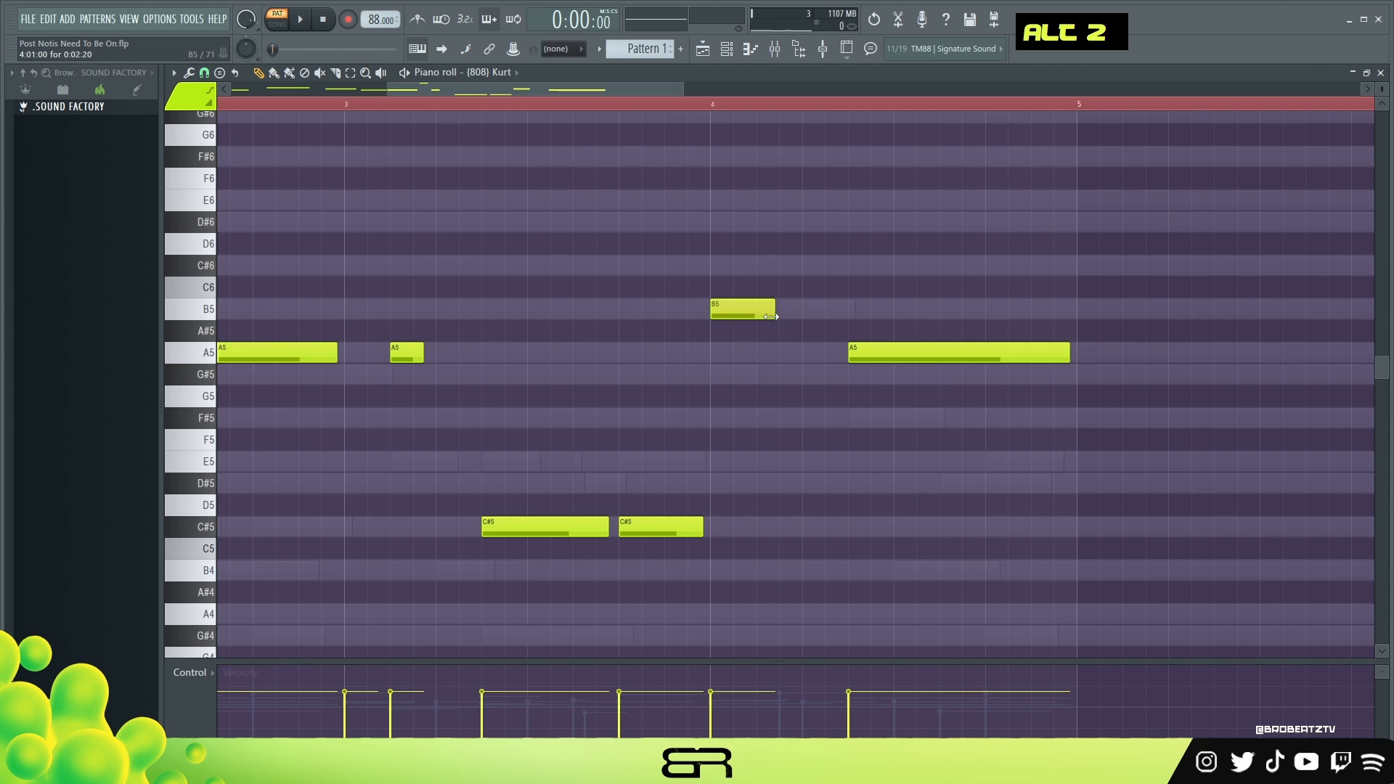
alt+click(781, 309)
click(800, 310)
click(873, 354)
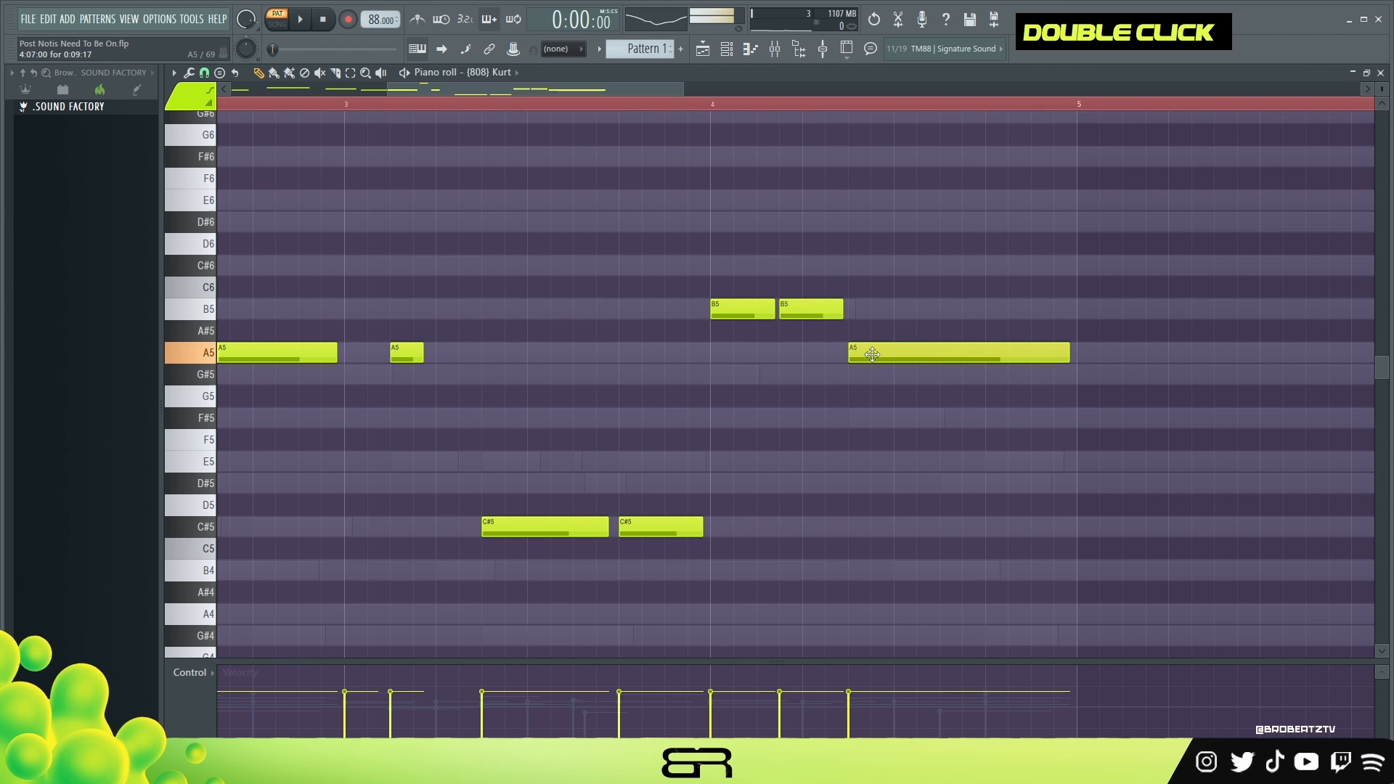
Step: Play back the full four-bar 808 line from the start to check it against the guitars
drag(581, 91, 425, 93)
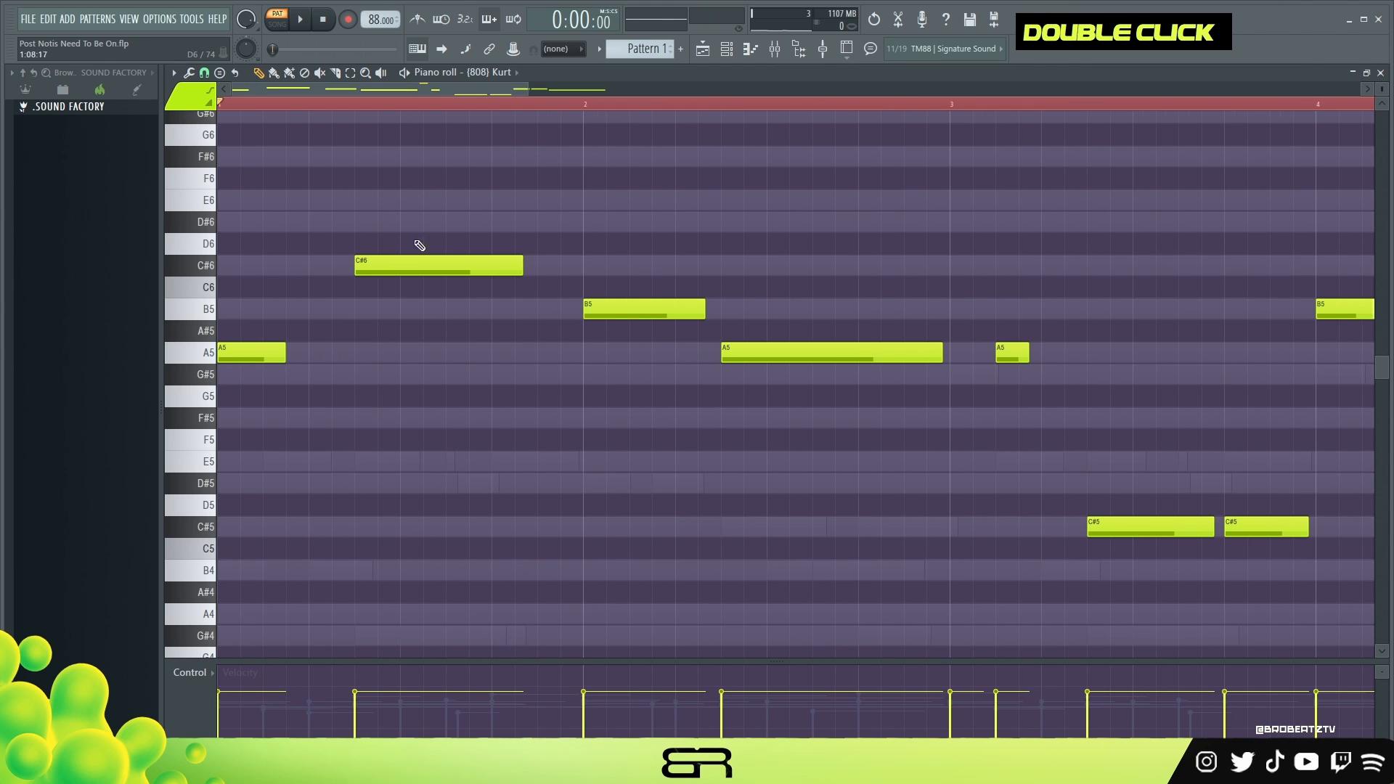
ctrl+right_click(583, 184)
key(space)
scroll(462, 88, up, 4)
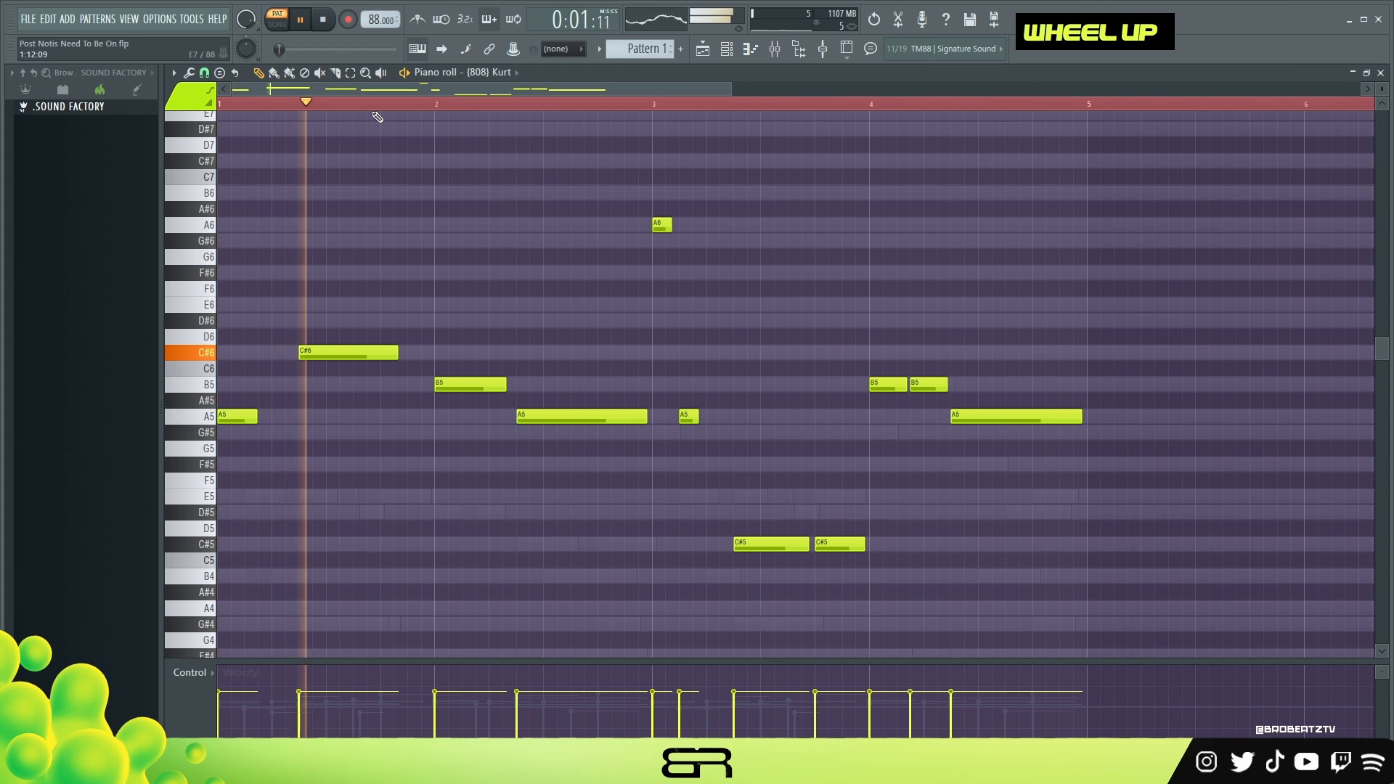
scroll(384, 105, up, 2)
scroll(371, 108, up, 2)
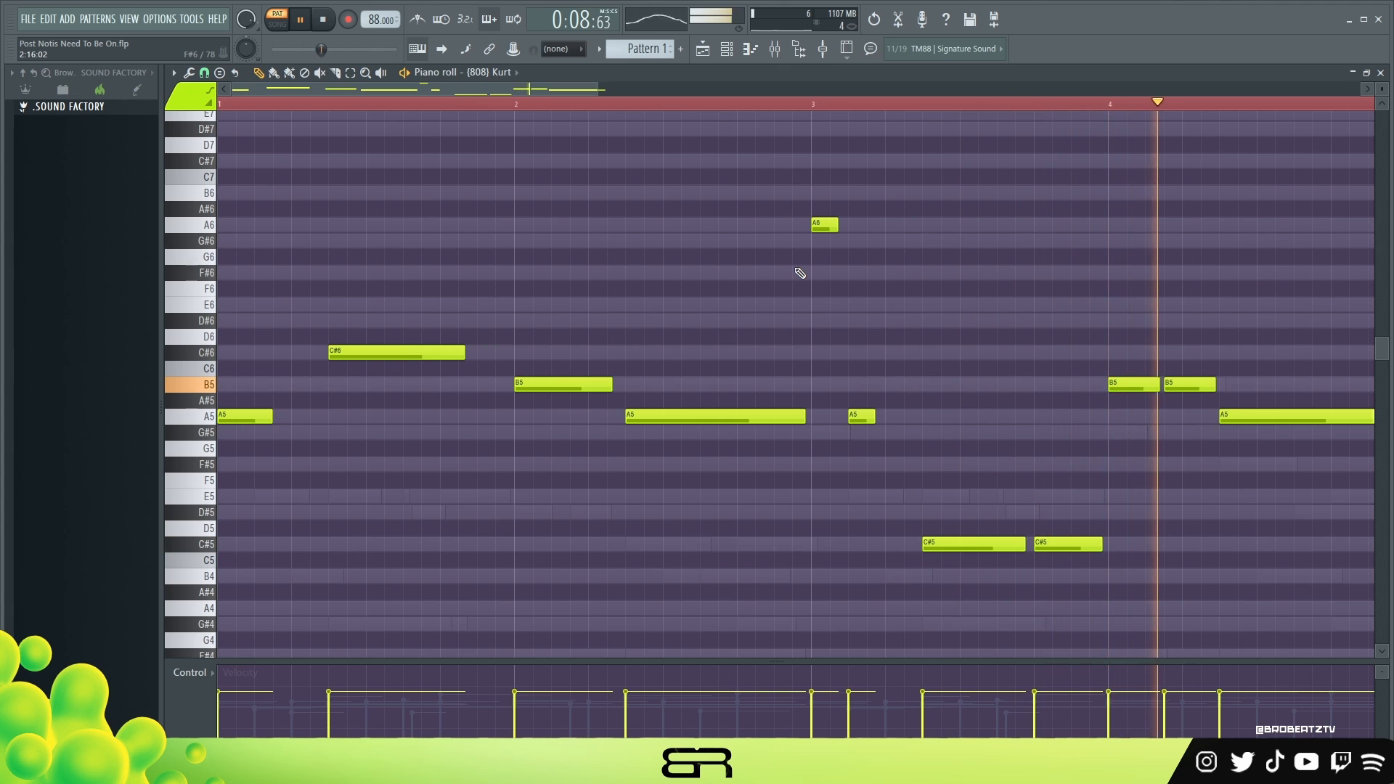
scroll(602, 108, down, 1)
key(space)
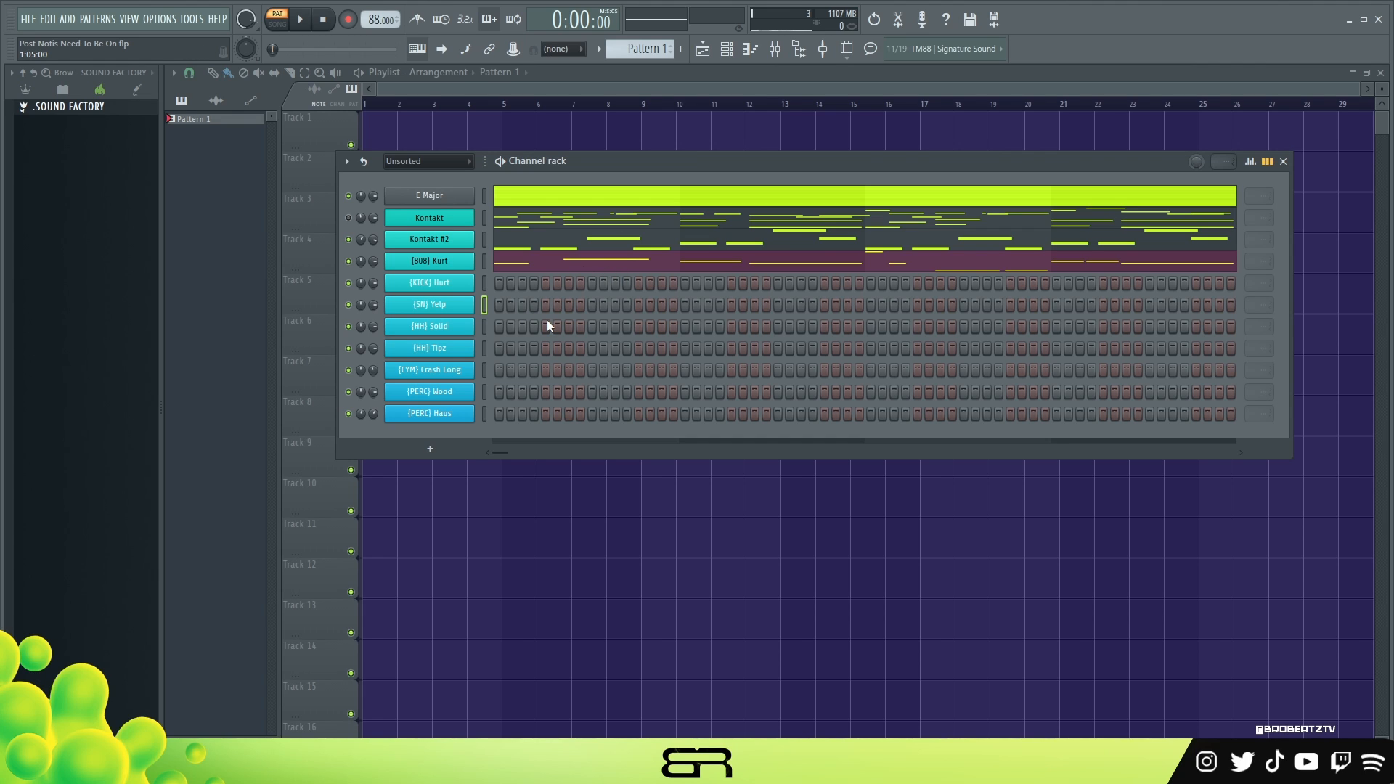
Step: Fill the HH Tipz channel with a hit every 2 steps and open its notes in the piano roll
right_click(457, 350)
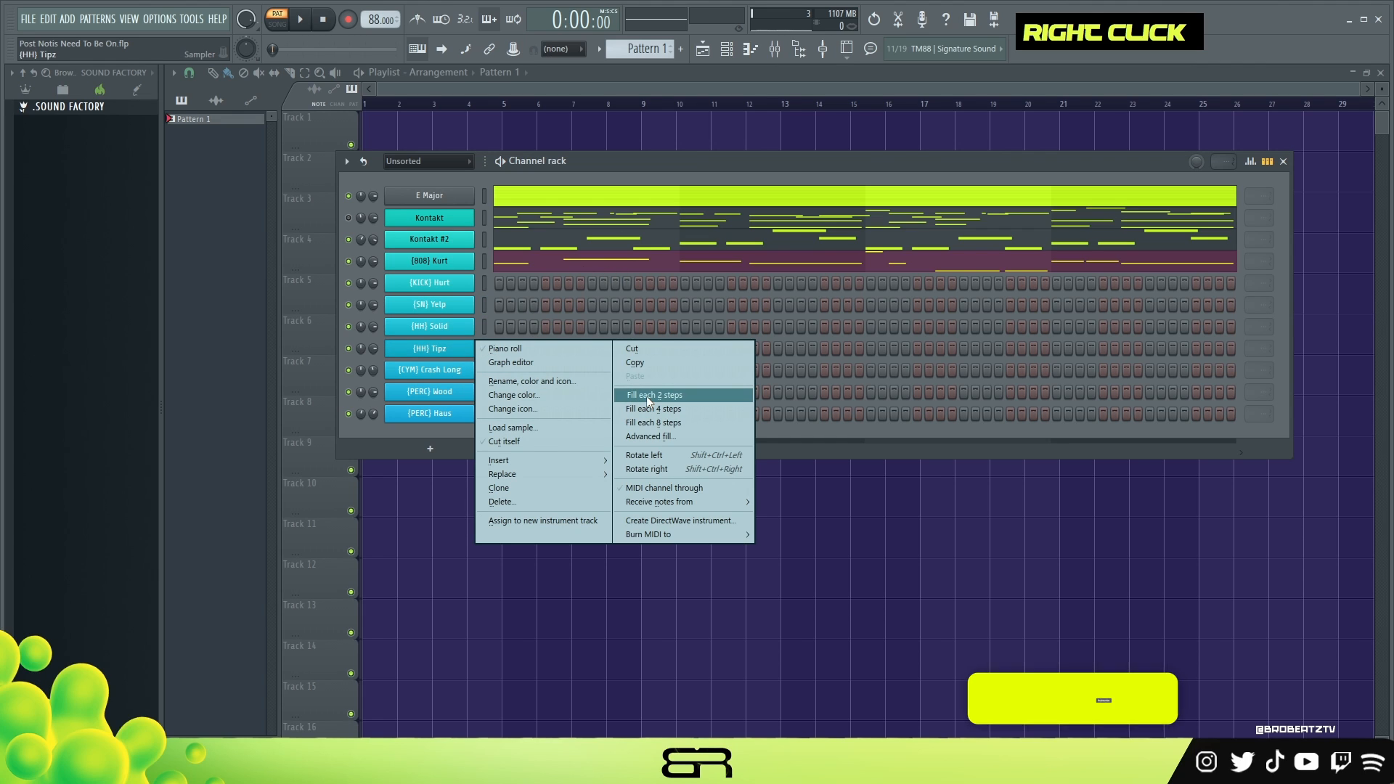
click(646, 395)
right_click(472, 347)
click(493, 352)
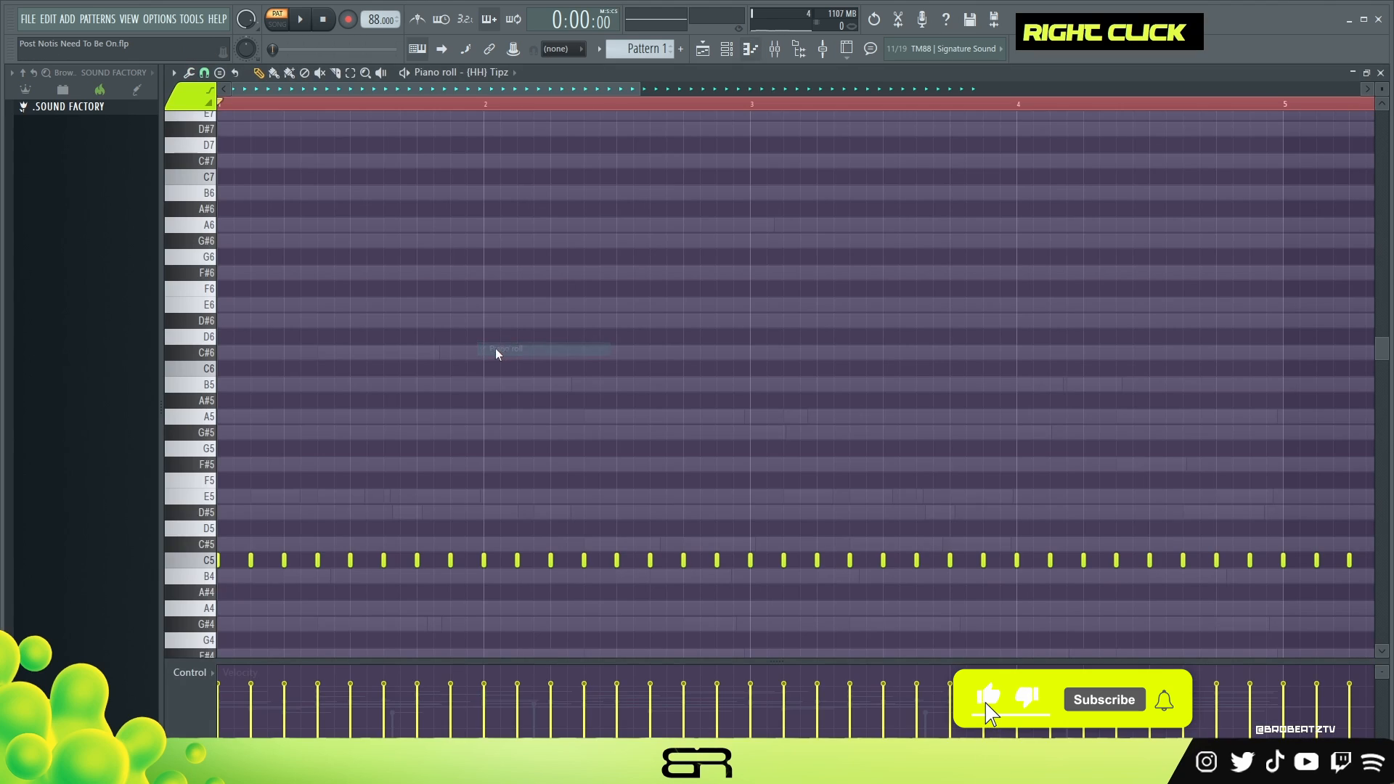
Step: Lower the velocity of all the HH Tipz notes together
scroll(482, 373, down, 2)
key(ctrl+a)
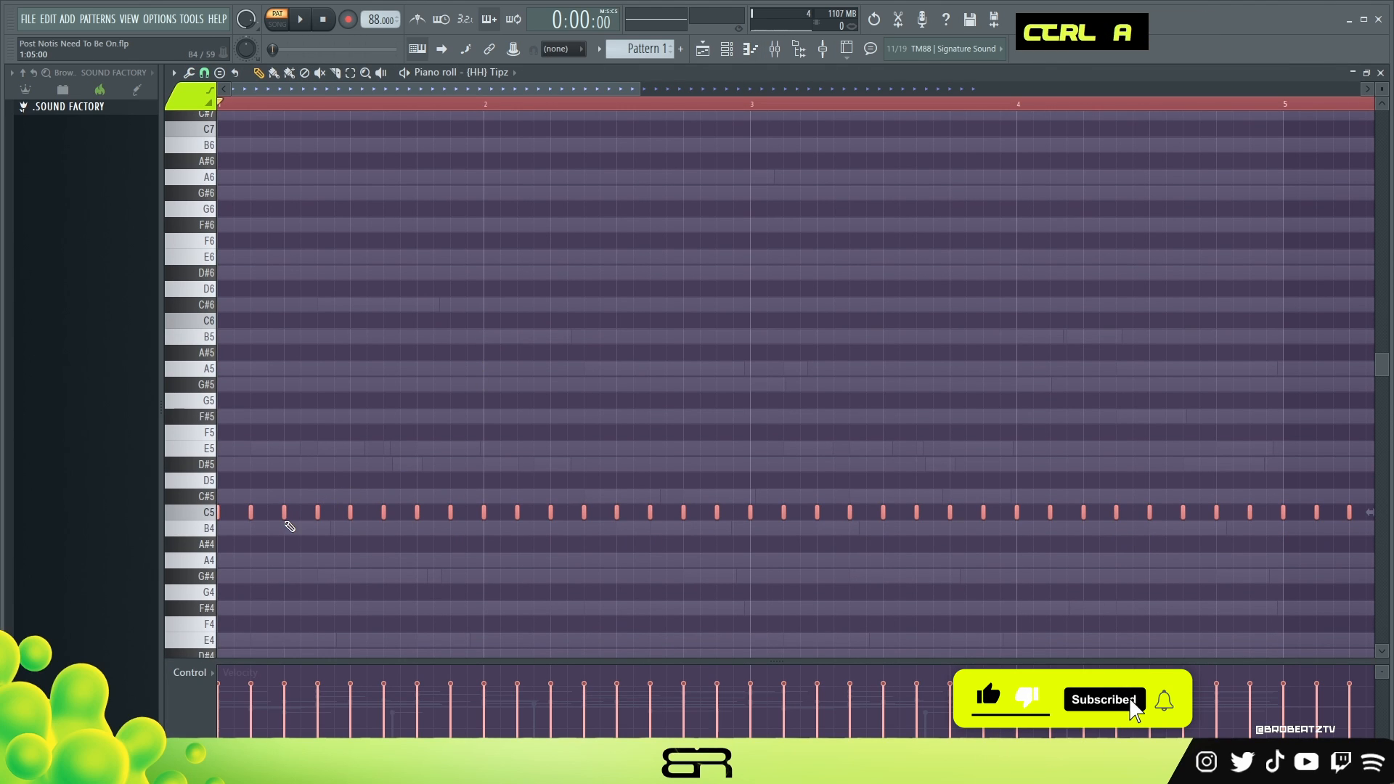
alt+scroll(261, 531, down, 3)
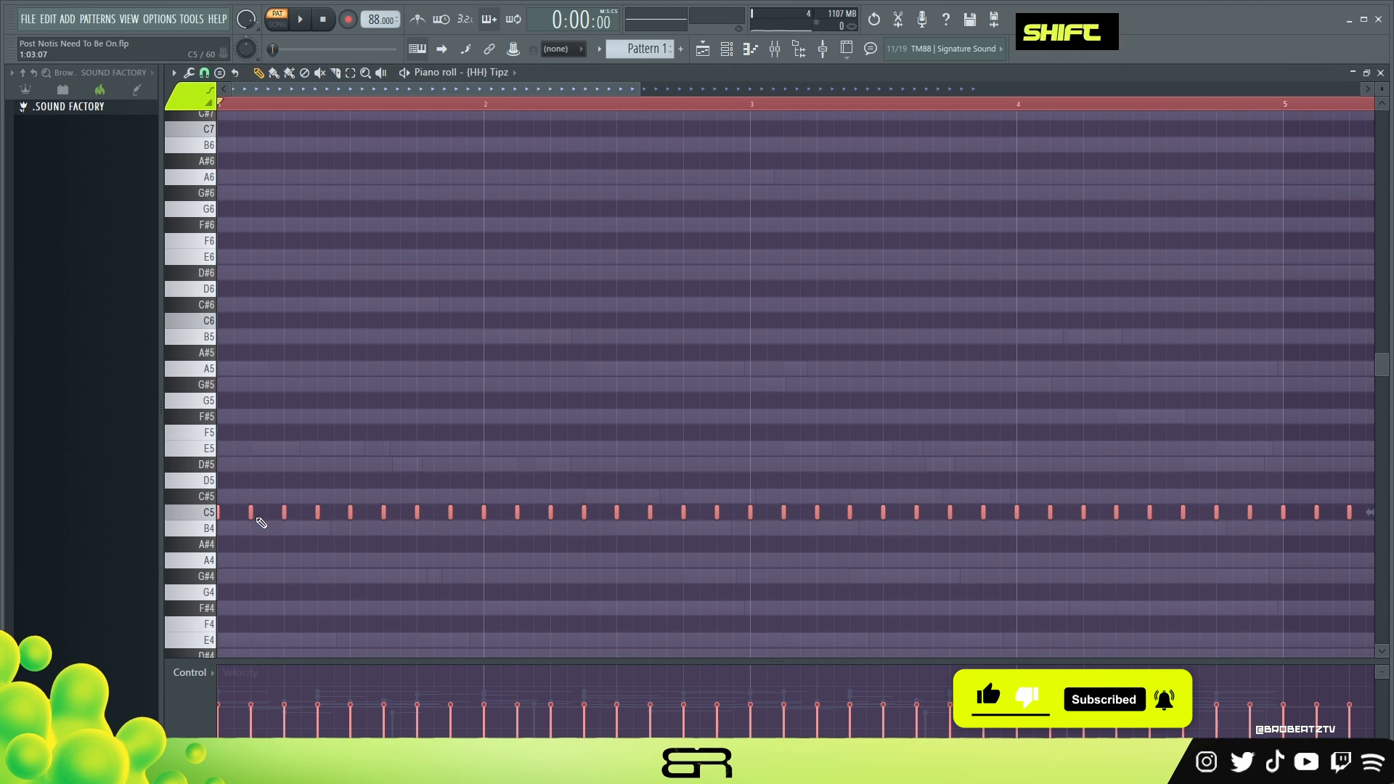
drag(248, 516, 266, 514)
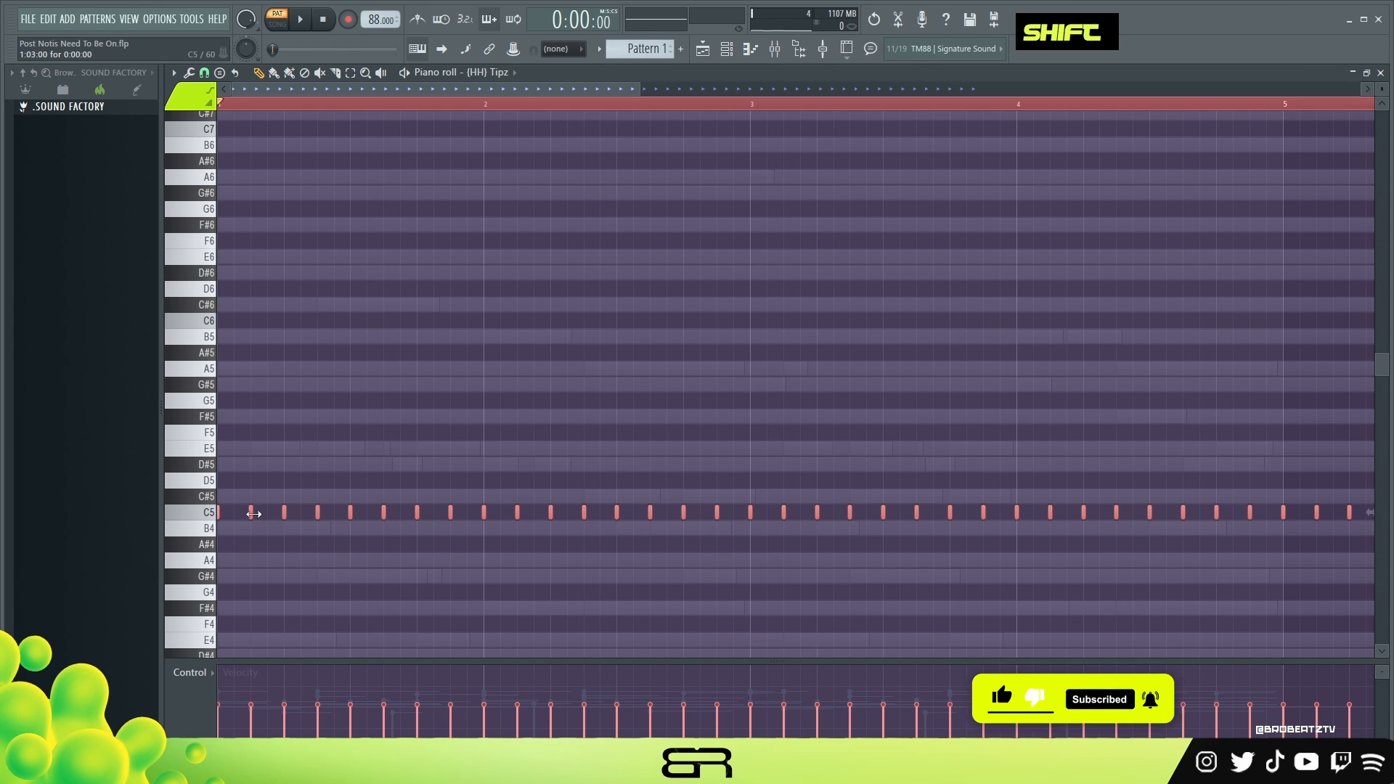
Step: Raise the velocity of the in-between HH Tipz copies so hits fall on every step, and play back the hi-hats
alt+scroll(277, 482, up, 4)
key(space)
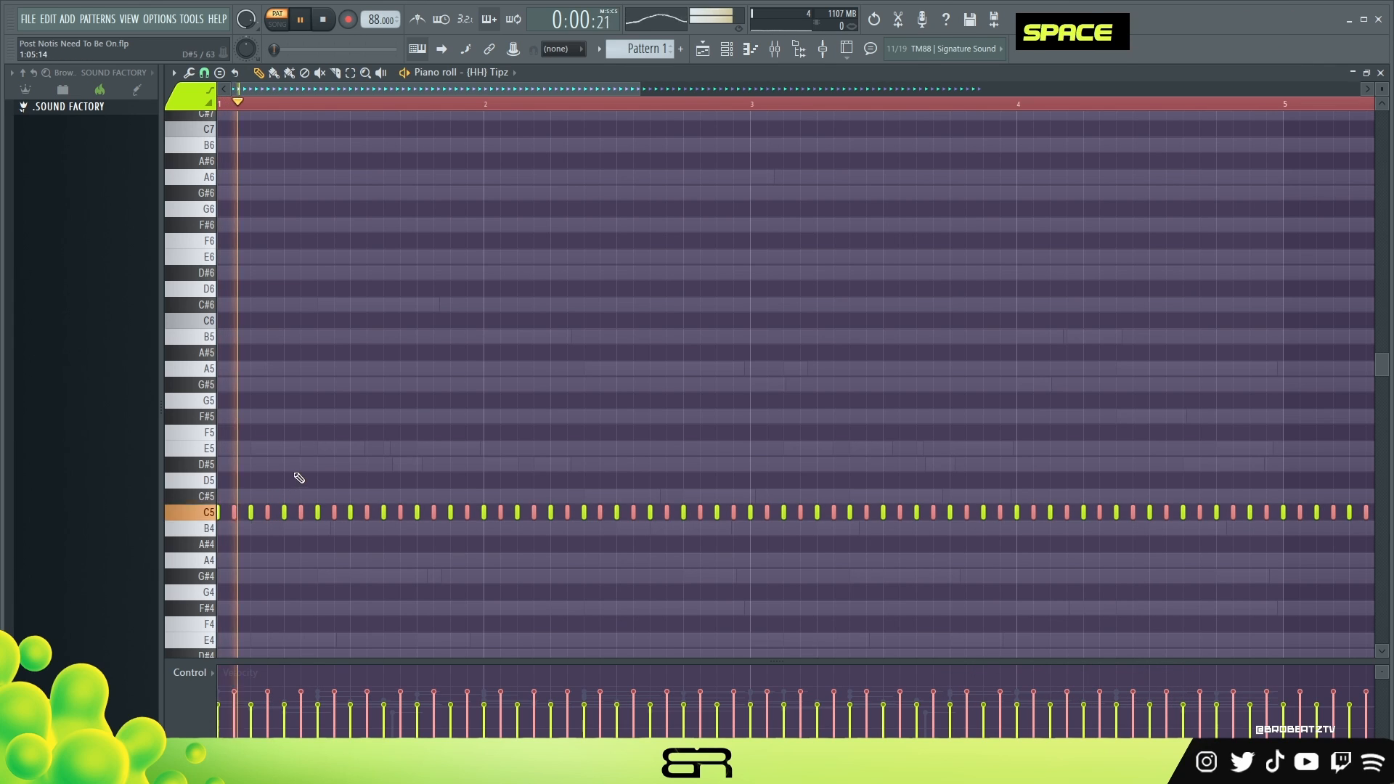
key(ctrl+a)
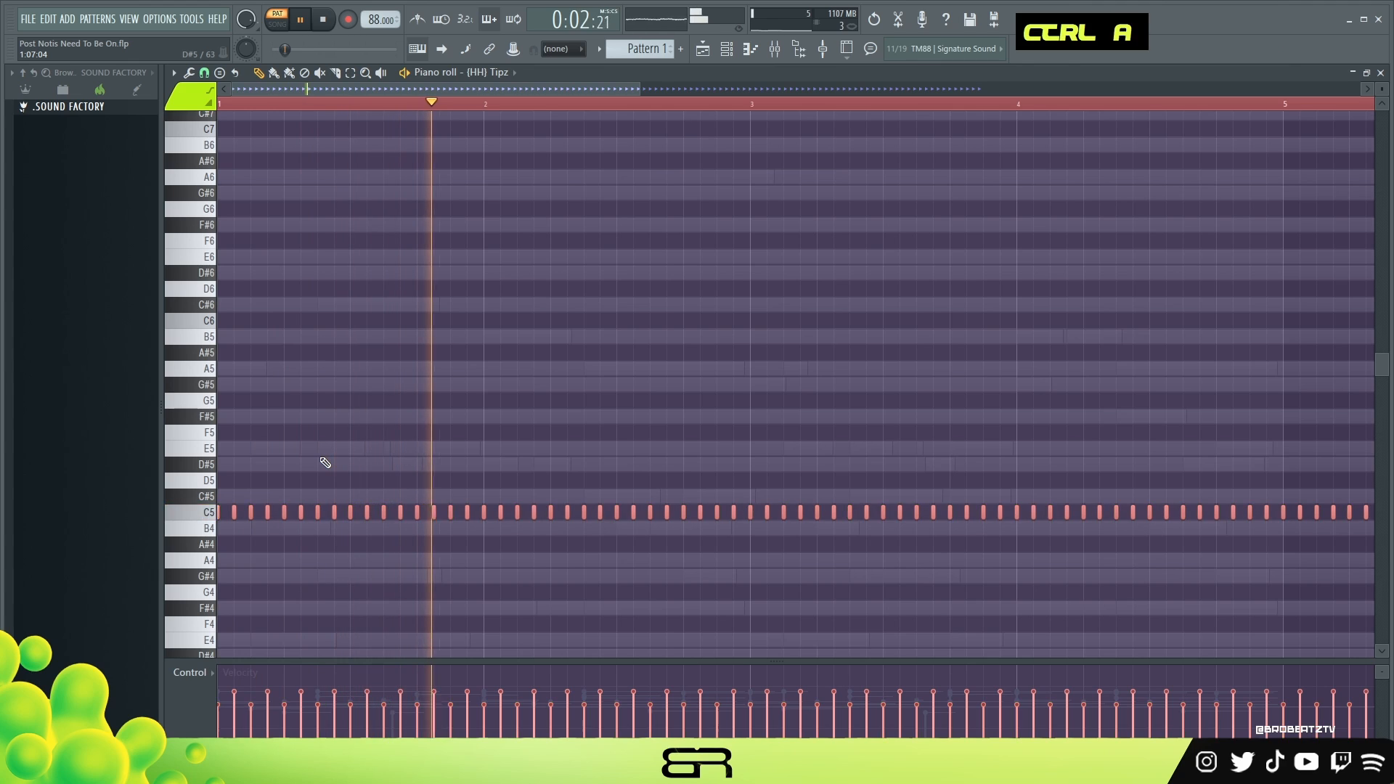
key(space)
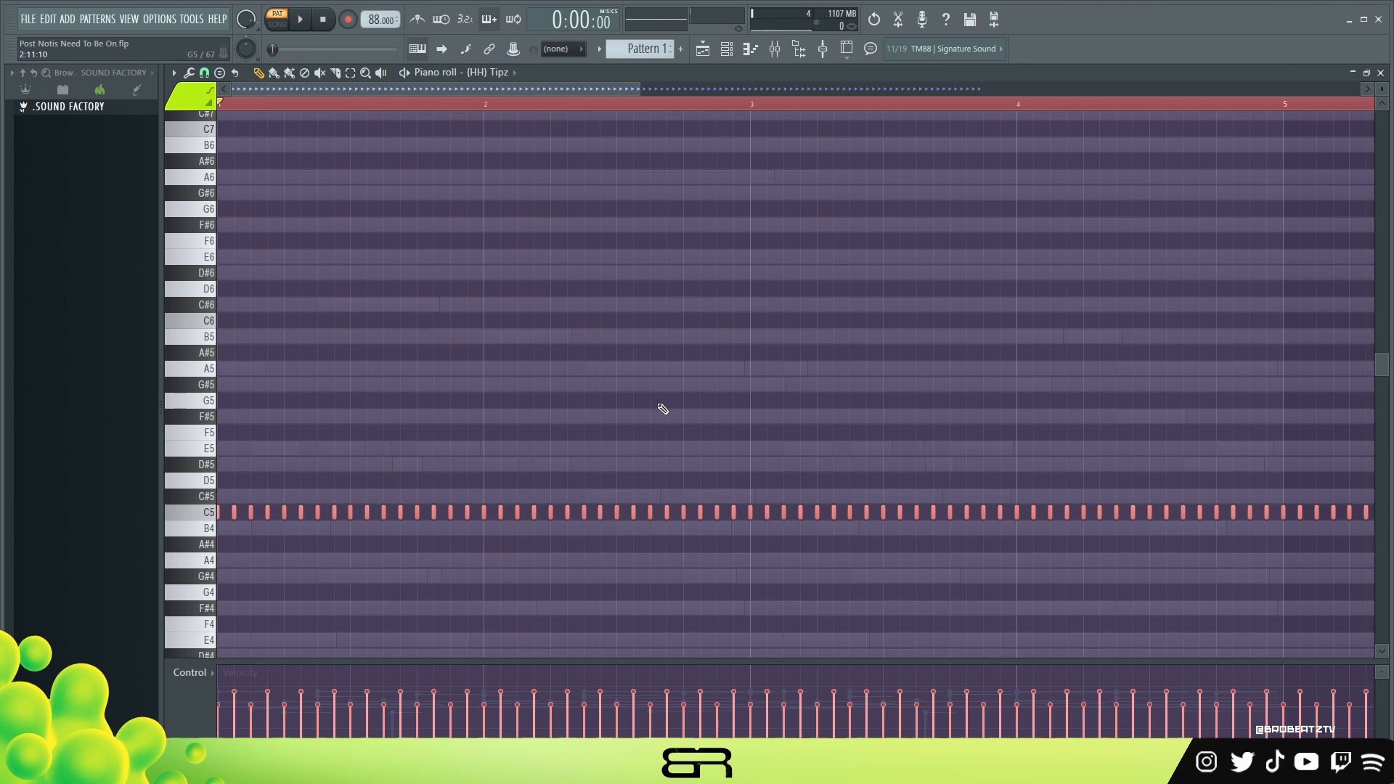
Step: Set SN Yelp hits on steps 5, 8 and 13 of bar 1 and raise their velocity in the piano roll
key(F6)
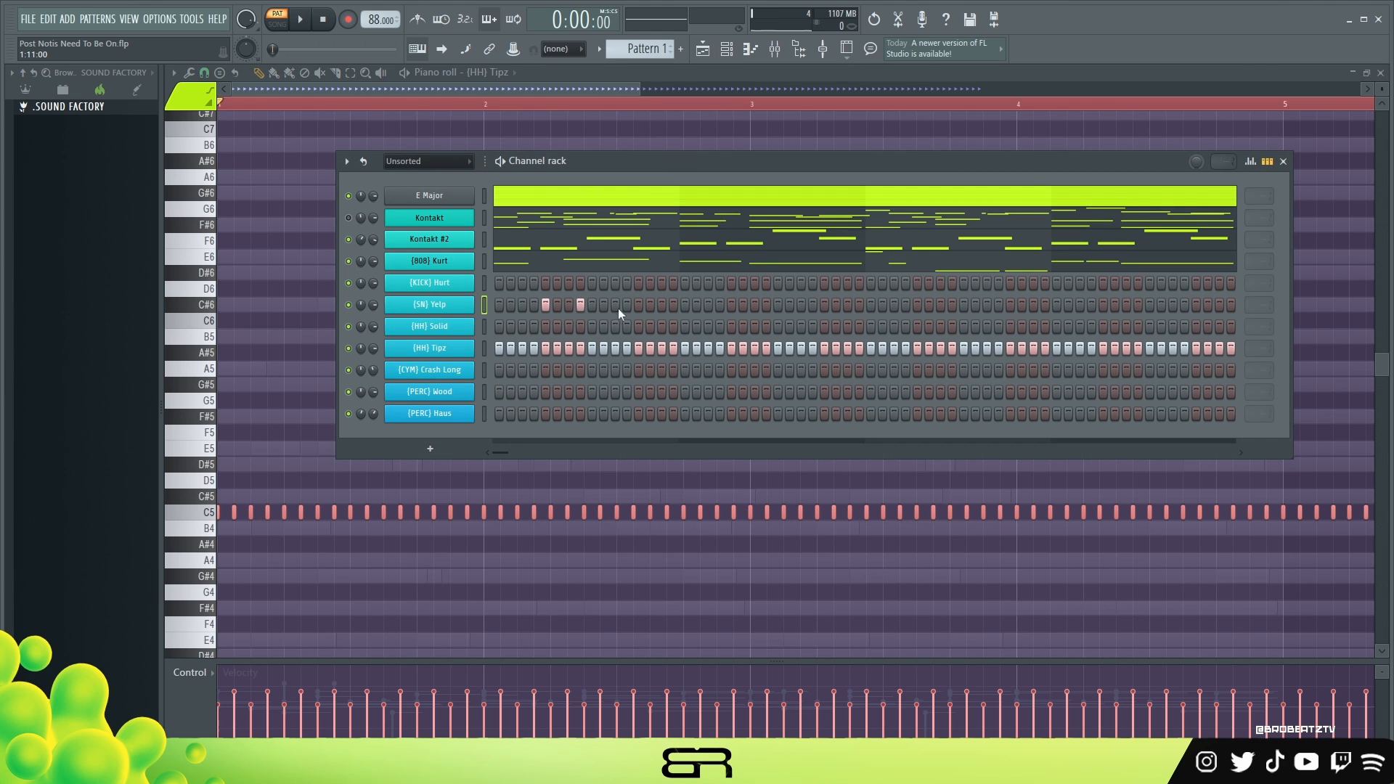
right_click(473, 299)
click(501, 307)
key(ctrl+a)
scroll(353, 471, up, 3)
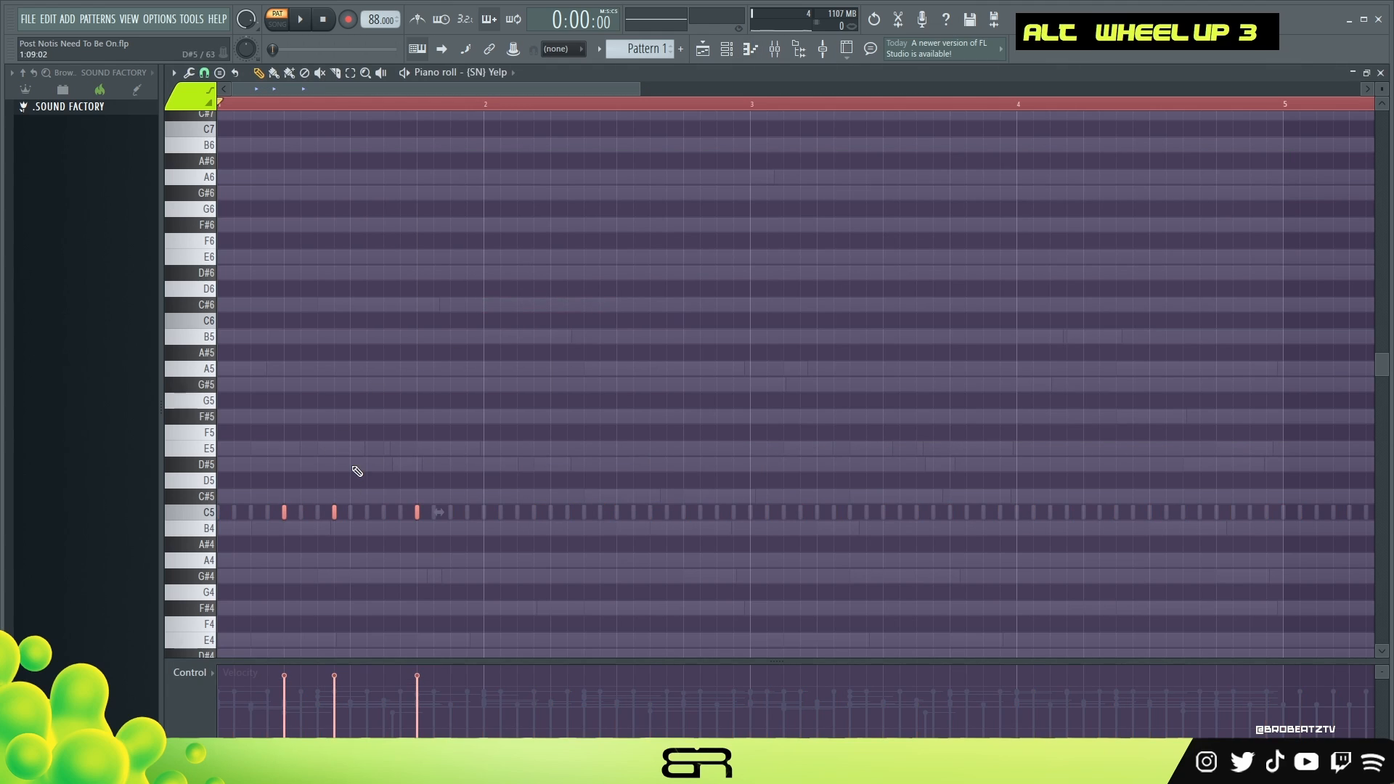
Step: Copy the SN Yelp pattern from bar 1 to bar 2, and copy both bars to bars 3 and 4 during playback
key(space)
drag(282, 513, 556, 523)
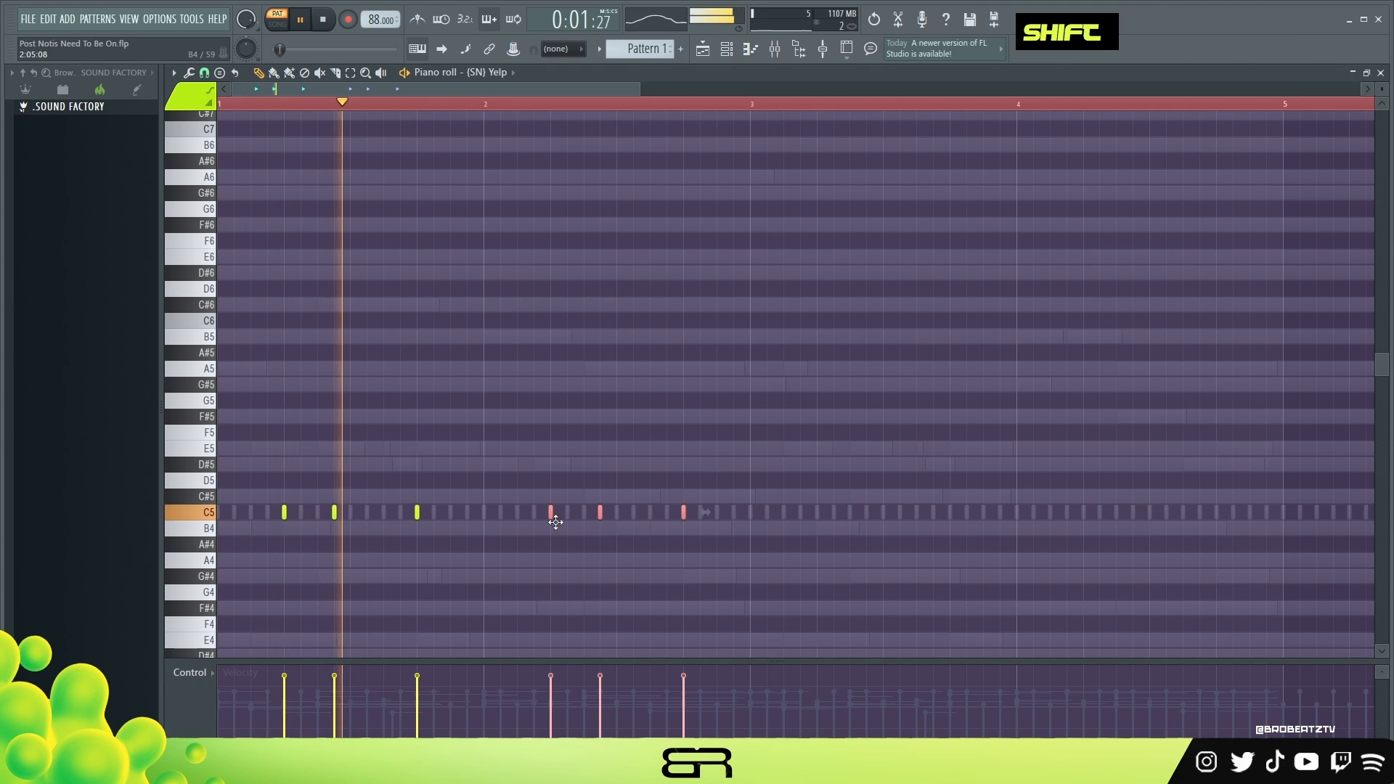
key(ctrl+a)
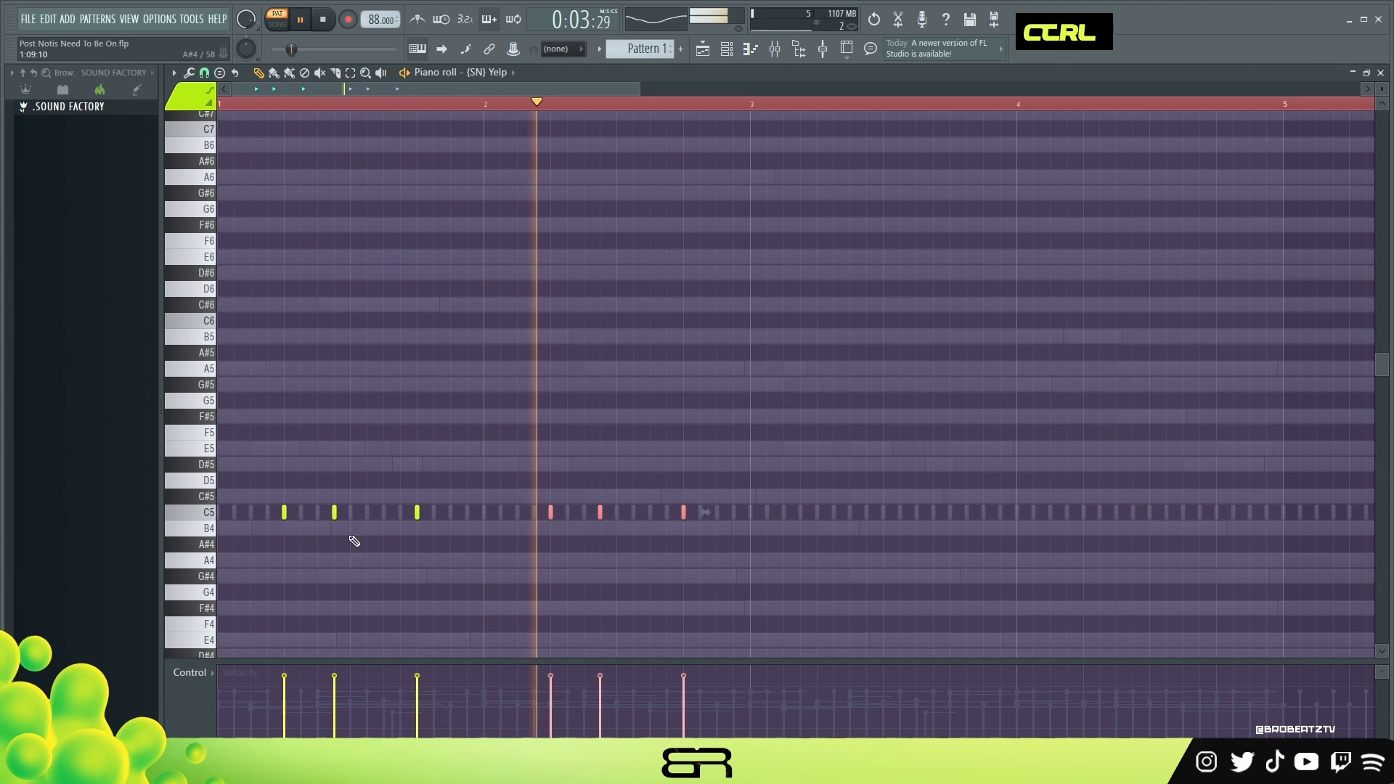
drag(281, 514, 819, 517)
key(space)
Step: Try all the 808 Kurt notes one octave lower, restore them to the original octave and listen to both versions
click(726, 48)
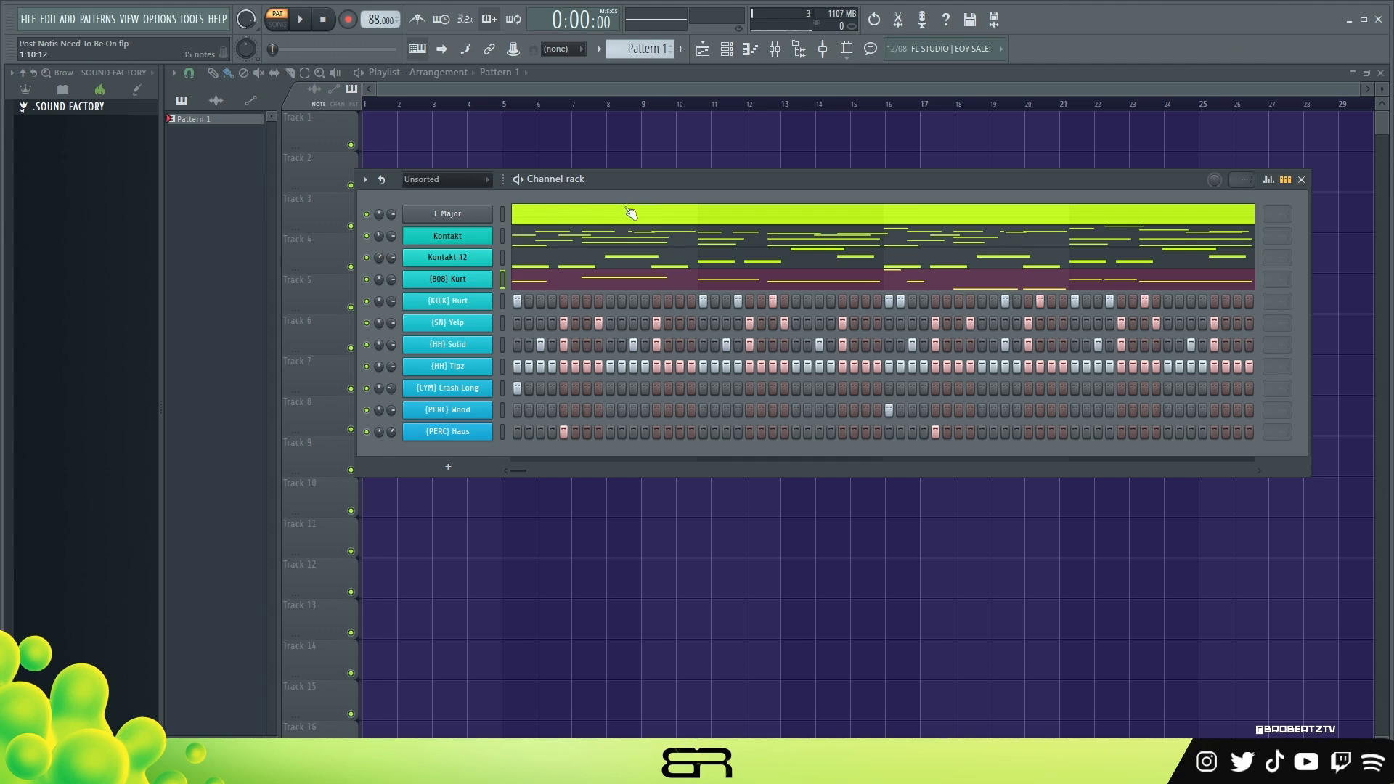
drag(629, 186, 643, 169)
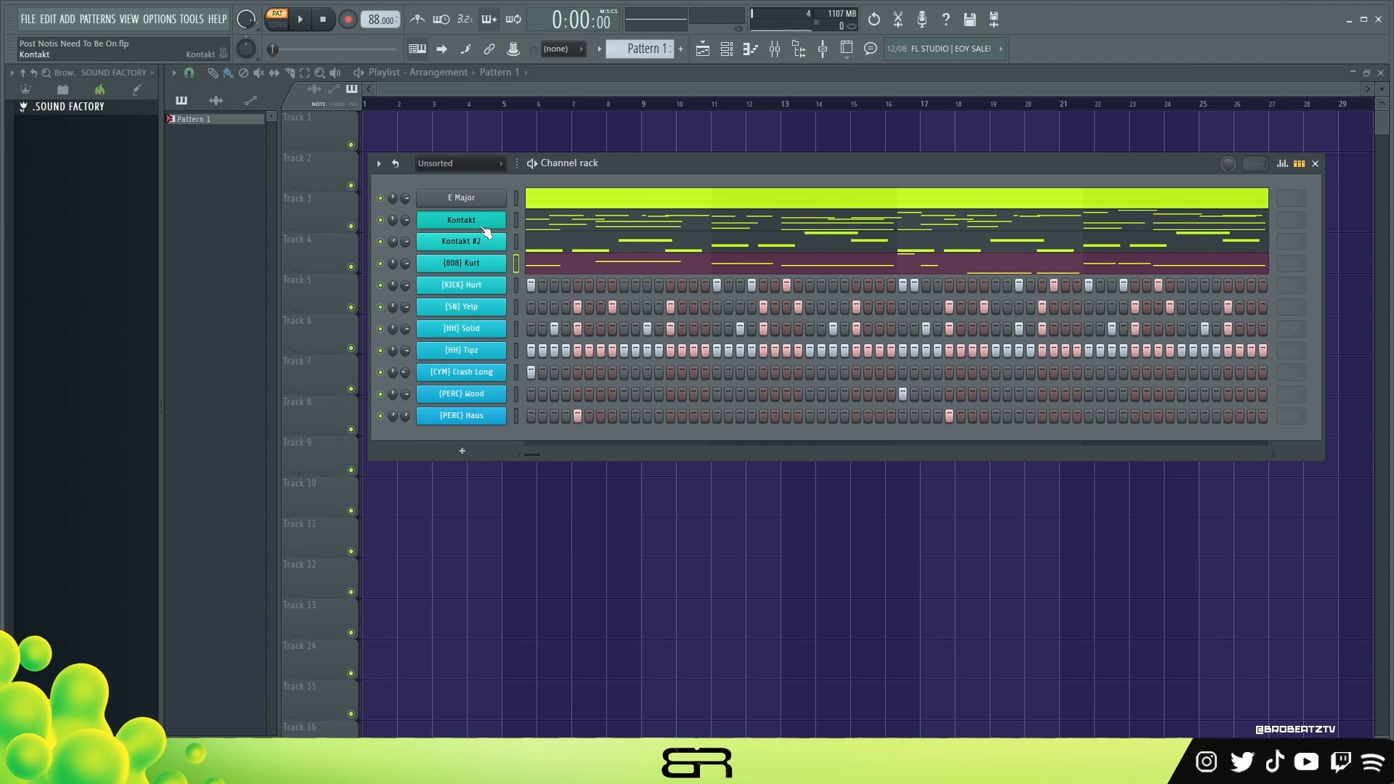
double_click(592, 264)
key(ctrl+a)
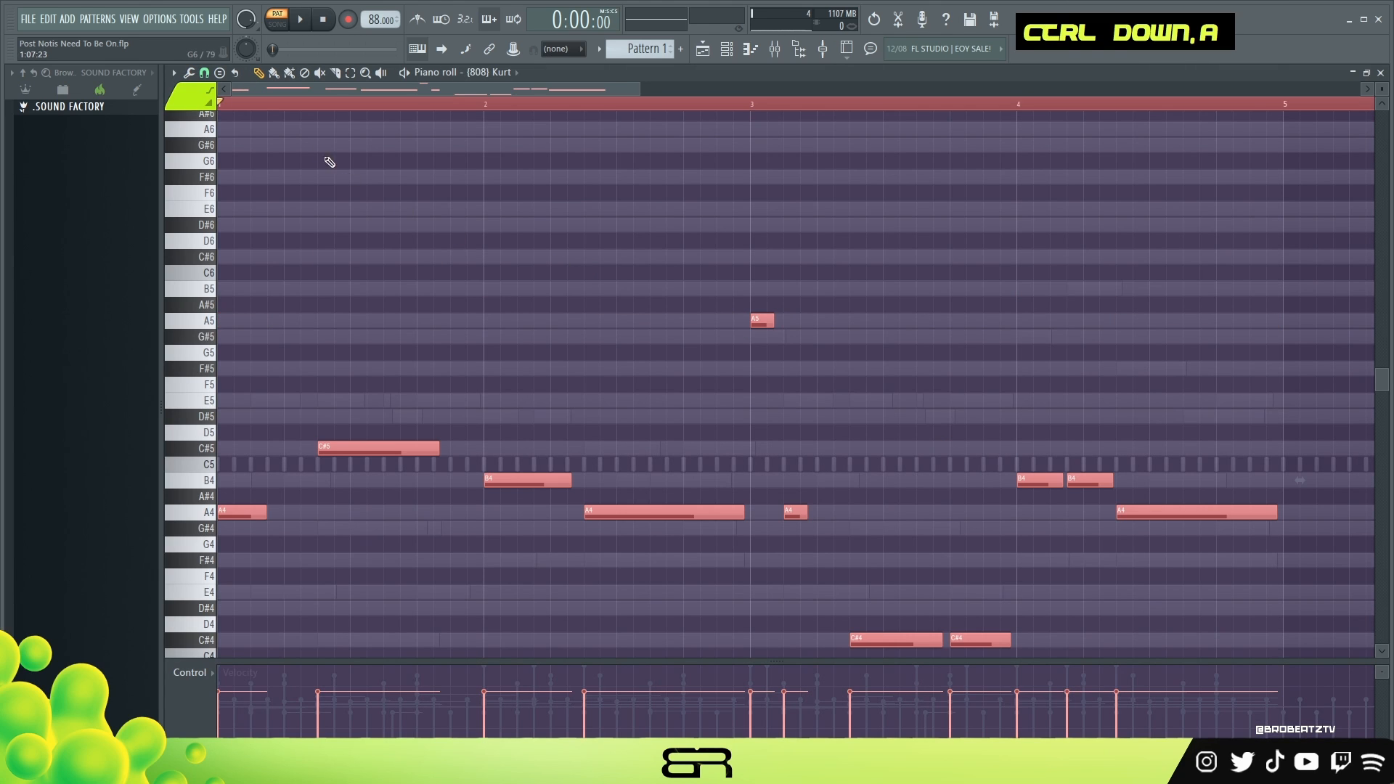
key(space)
key(space)
key(ctrl+Up)
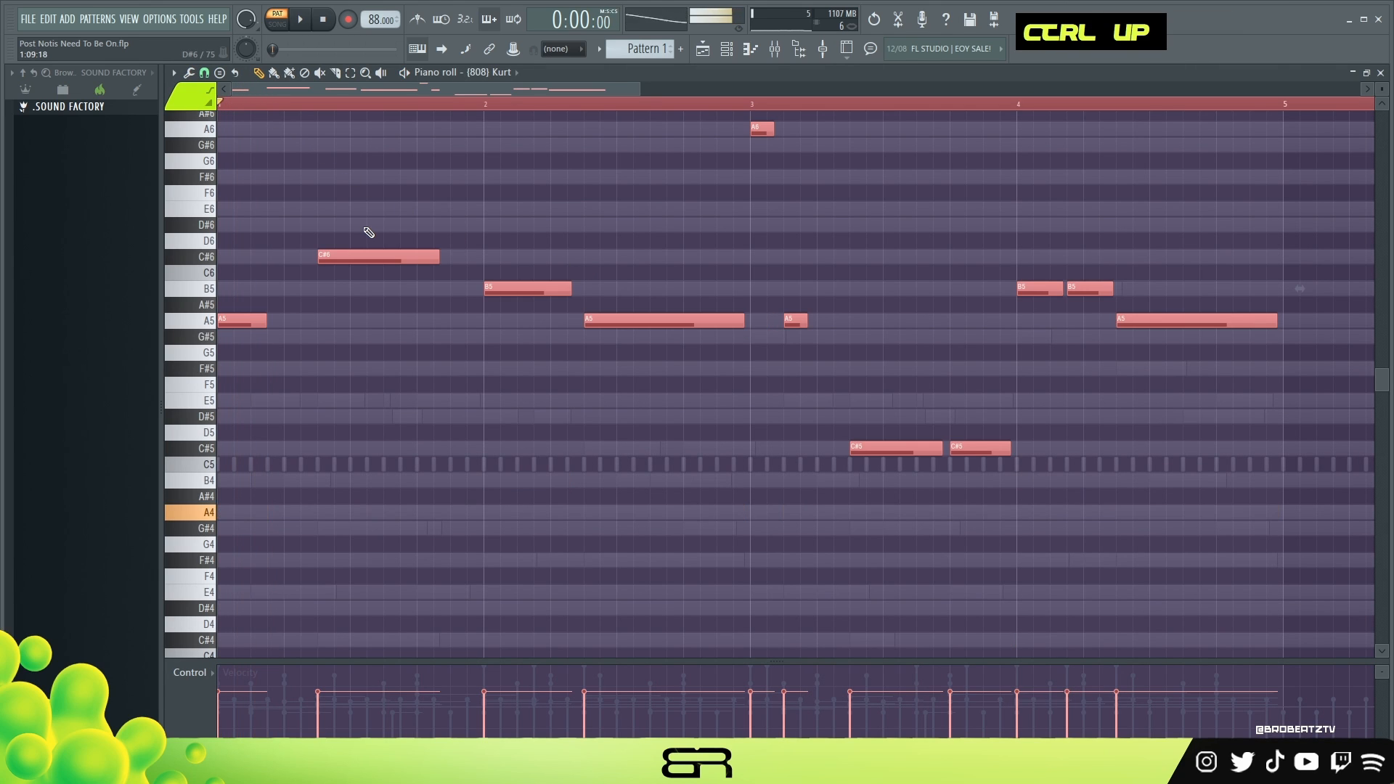
key(space)
key(space)
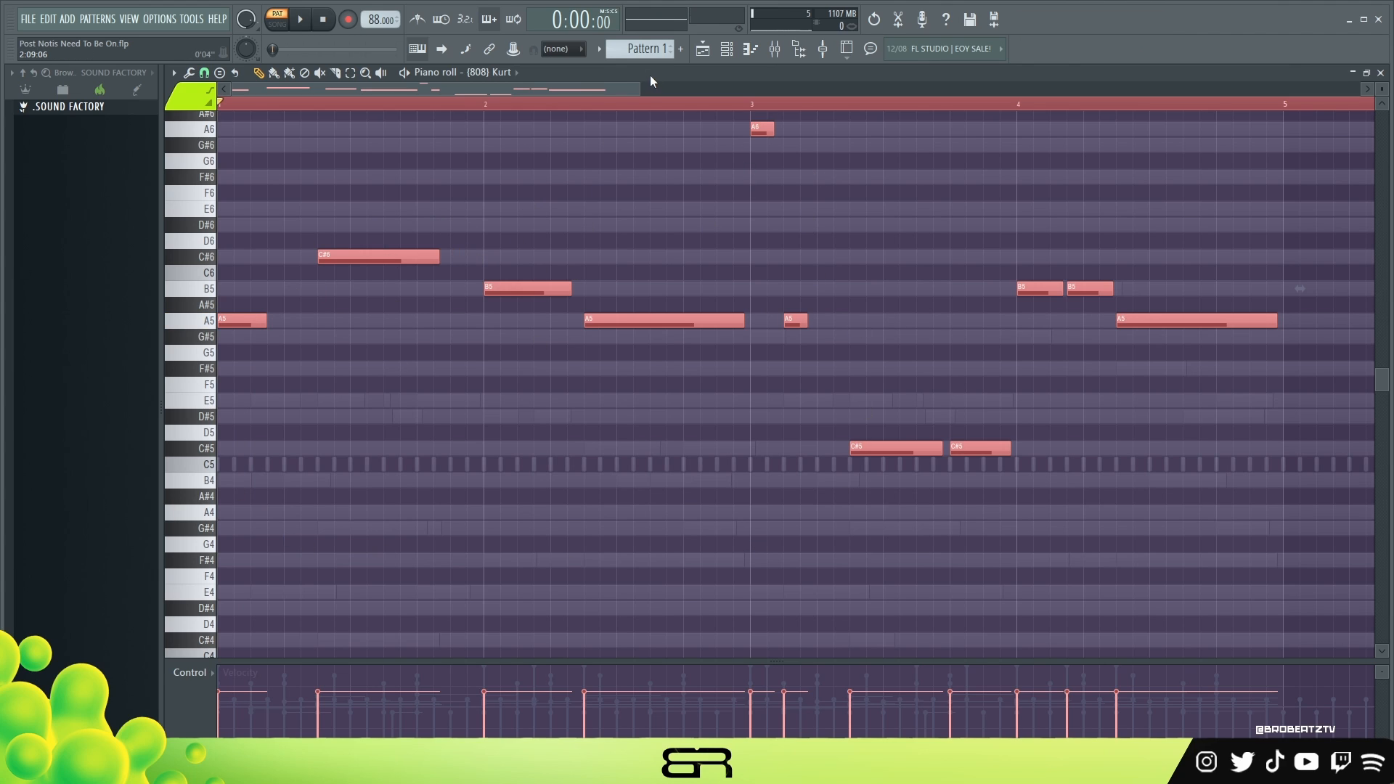
Step: Limit the loop to bars 1 through 4 with a time selection and play the pattern with all drums
double_click(1290, 109)
drag(1283, 102, 228, 156)
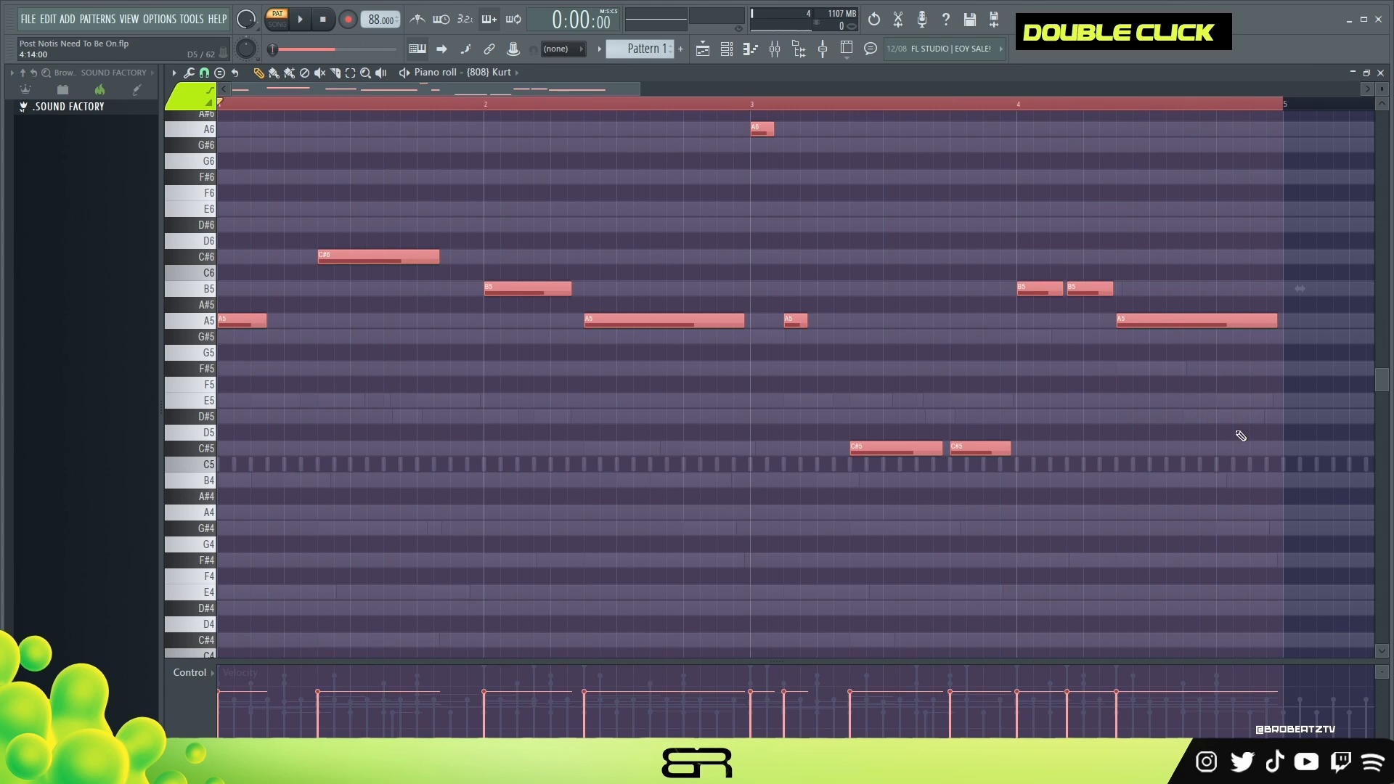
click(726, 48)
click(751, 48)
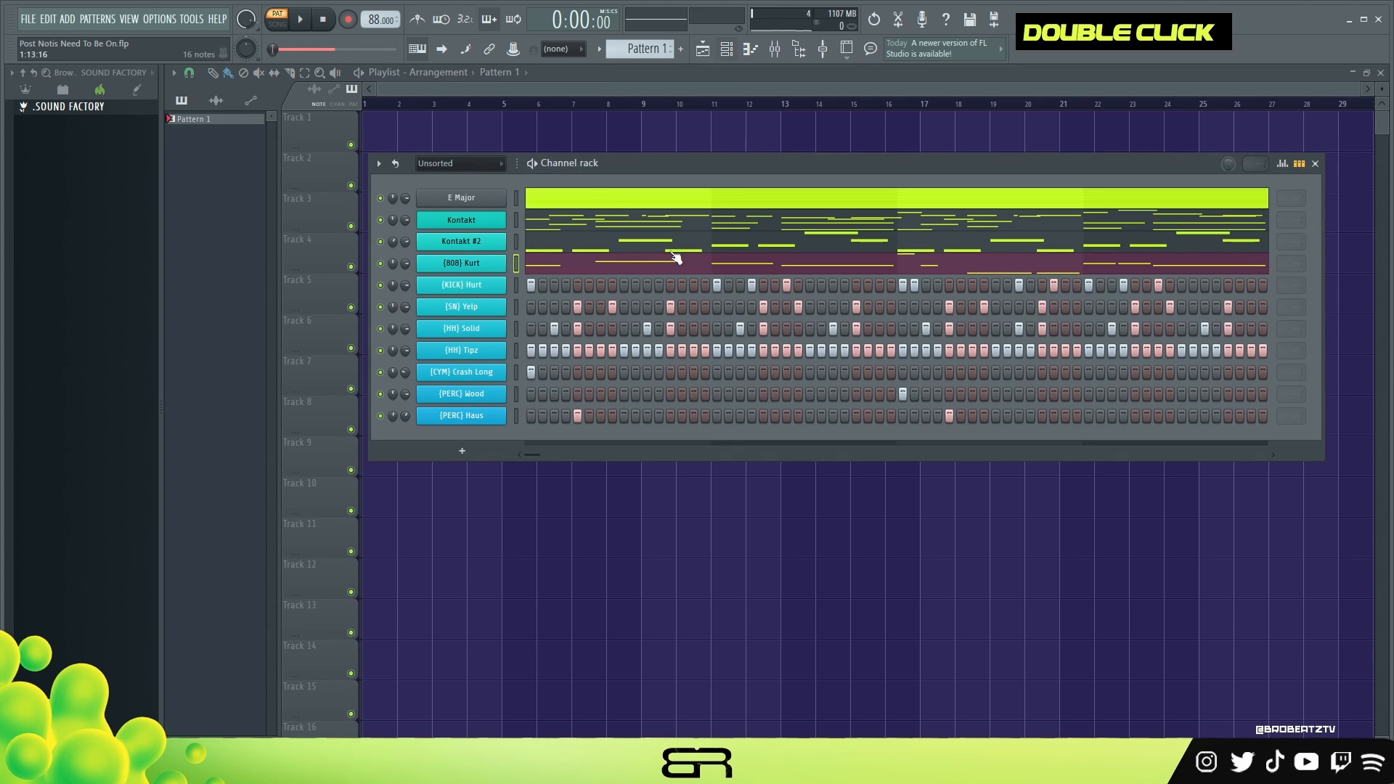
click(300, 19)
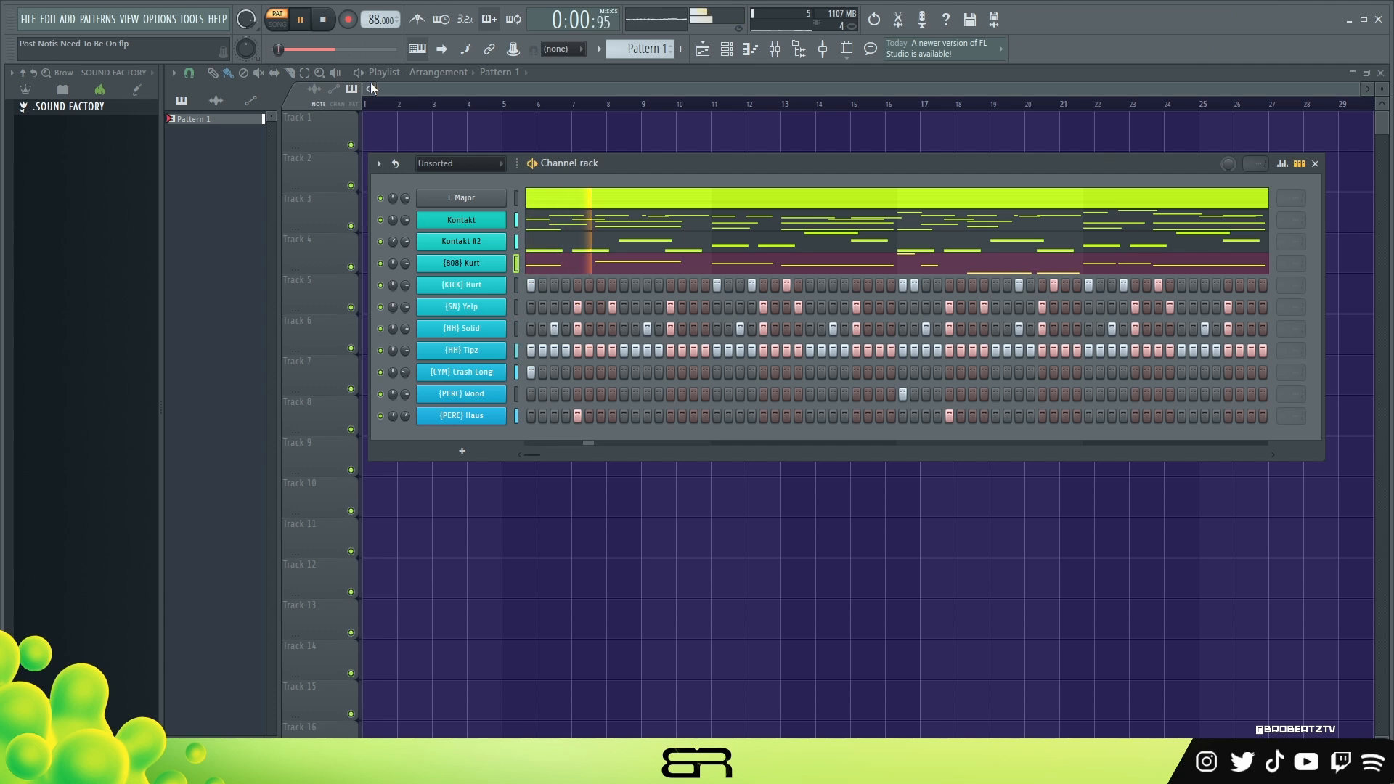
Step: Open the HH Tipz notes in the piano roll and delete every hit after bar 4
right_click(504, 343)
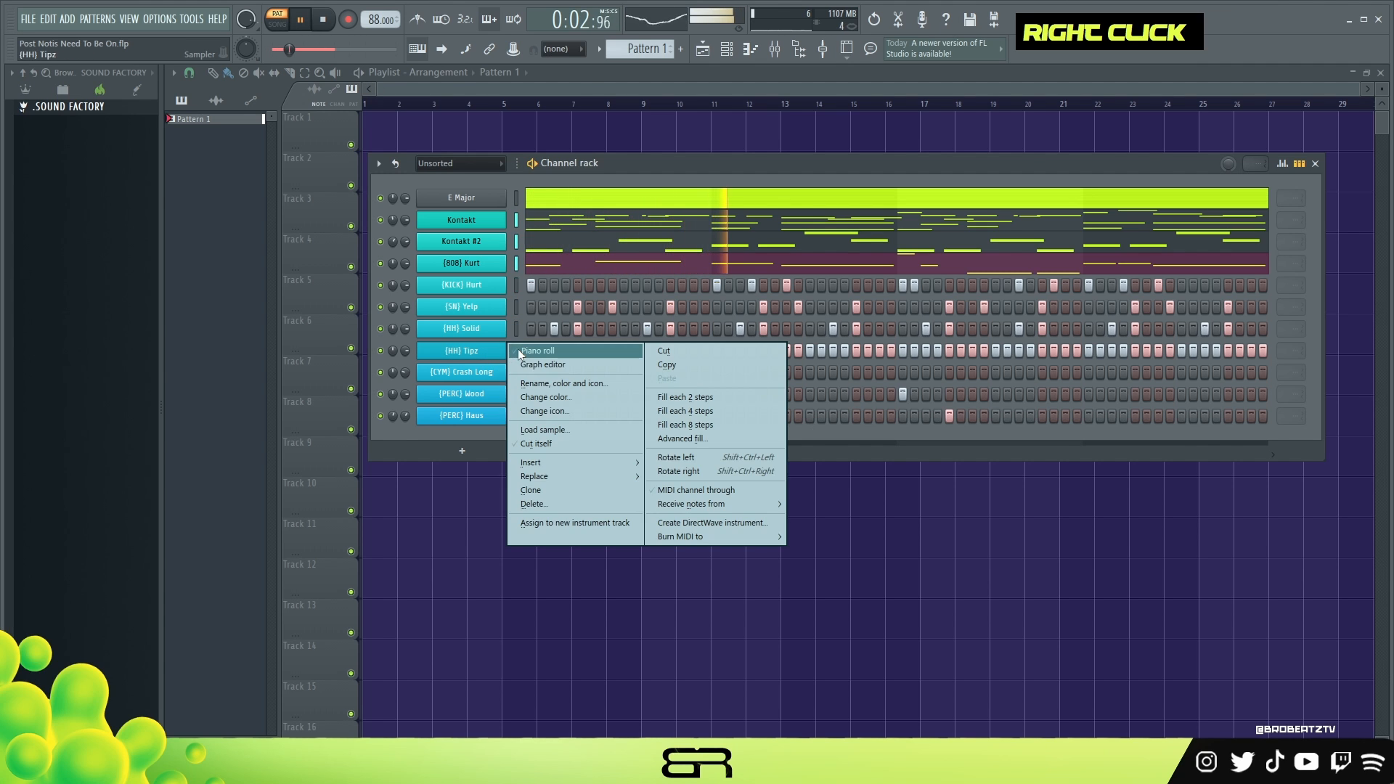
click(519, 350)
scroll(613, 109, down, 2)
drag(1313, 429, 763, 494)
key(Delete)
Step: Open the E Major scale guide notes and shorten them all to the end of bar 4
right_click(835, 482)
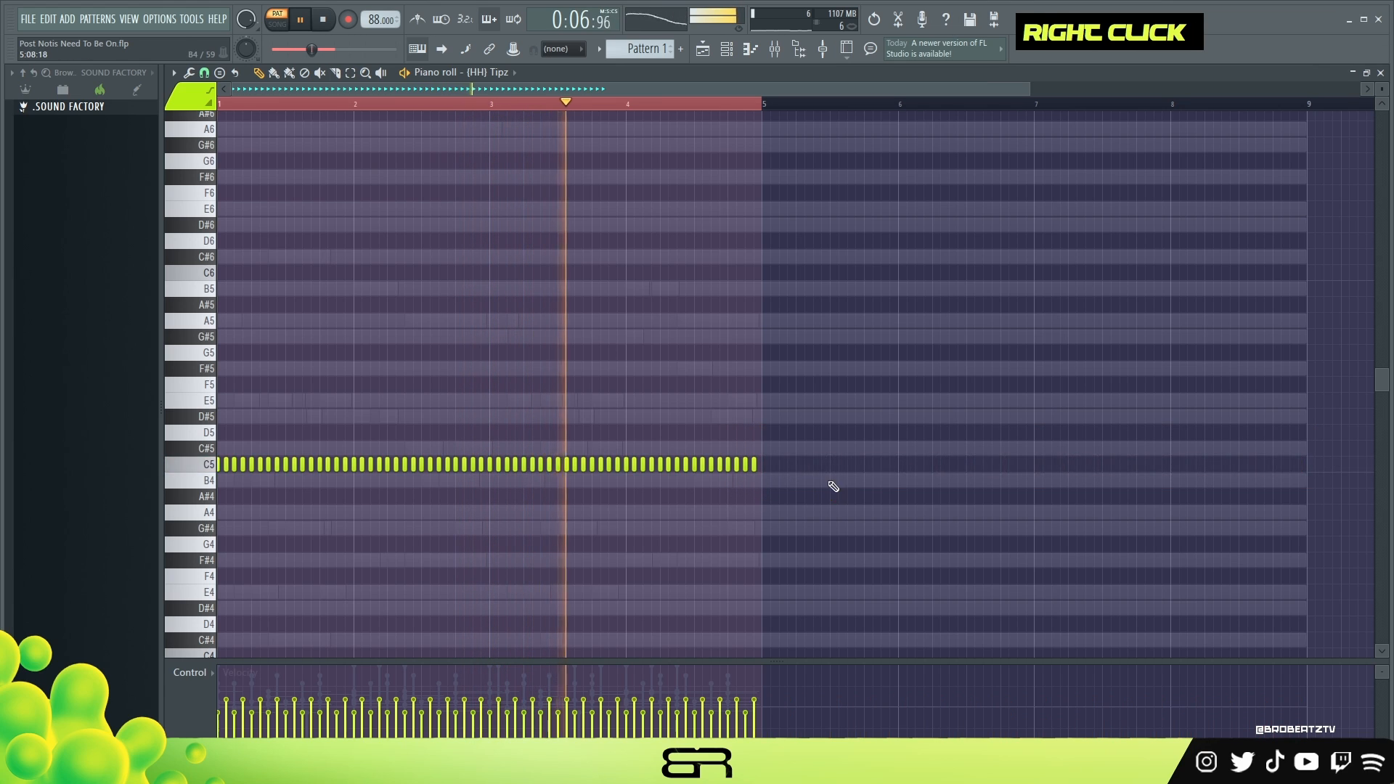
key(ctrl+a)
drag(1293, 487, 763, 313)
right_click(662, 167)
Step: Return to the channel rack and play back the full four-bar beat to check the loop
click(706, 52)
click(728, 51)
key(space)
key(space)
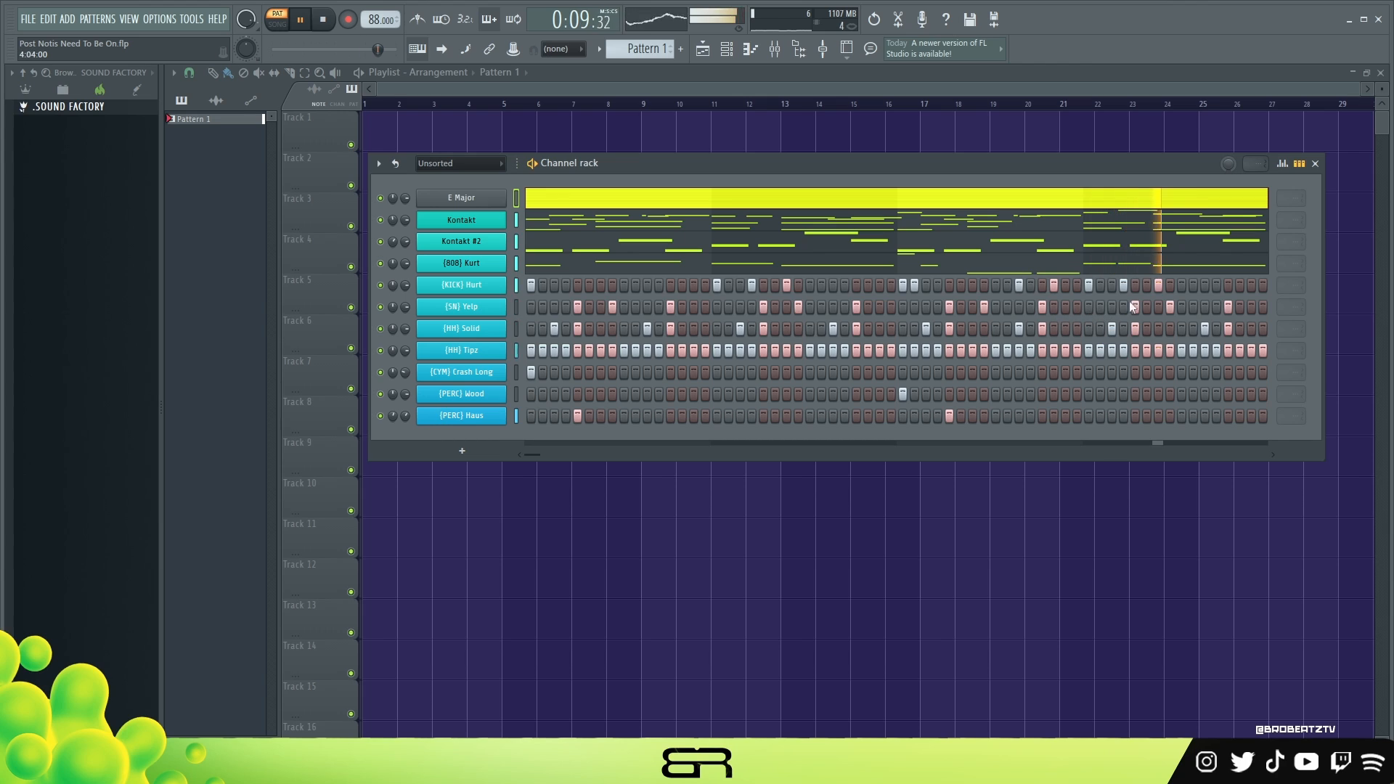
key(space)
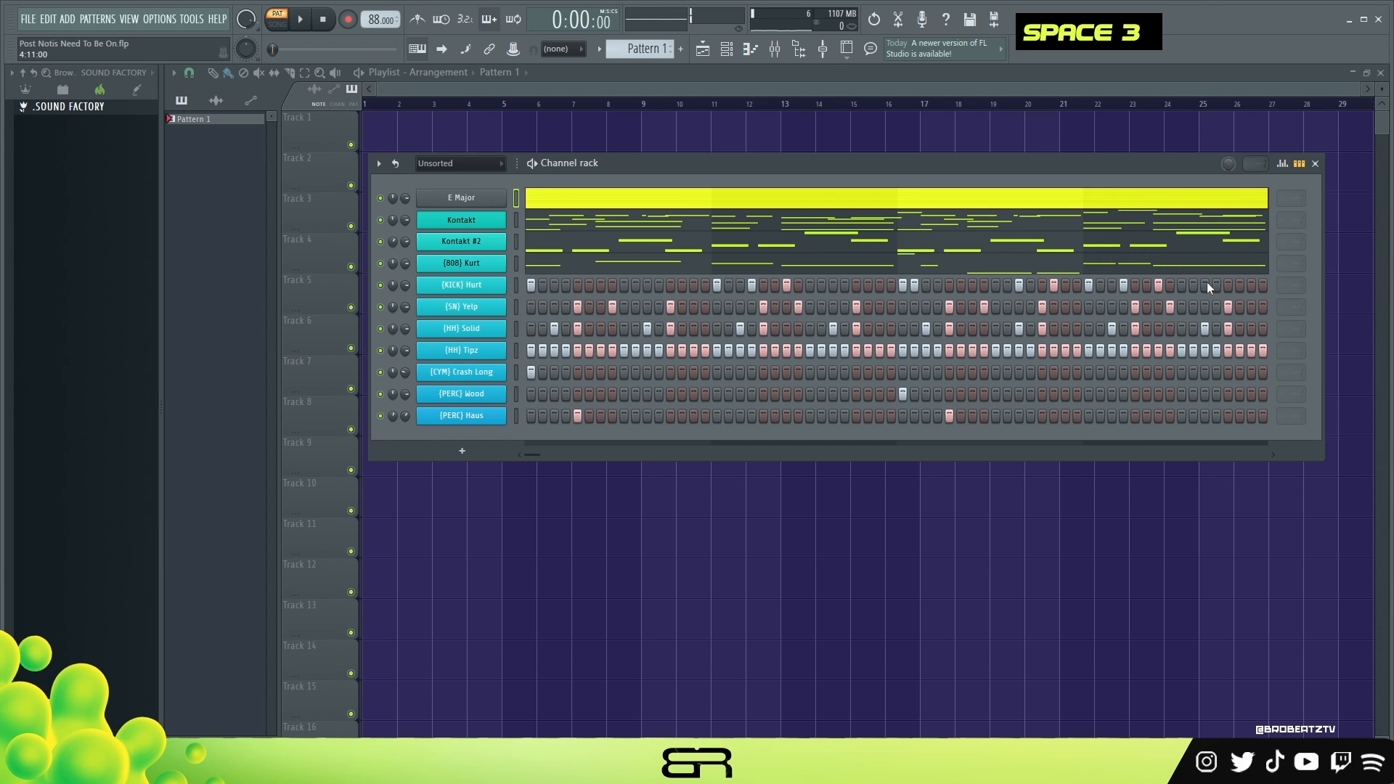